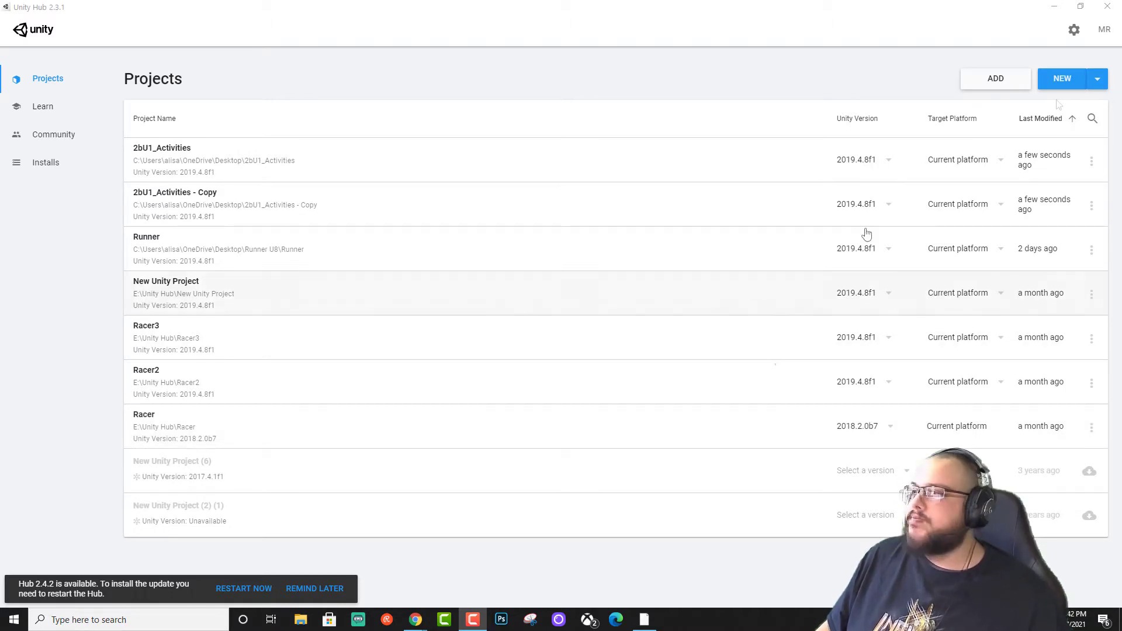
Create a new 3D project named "Third Person Controller Mixamo" in the default location
click(1064, 80)
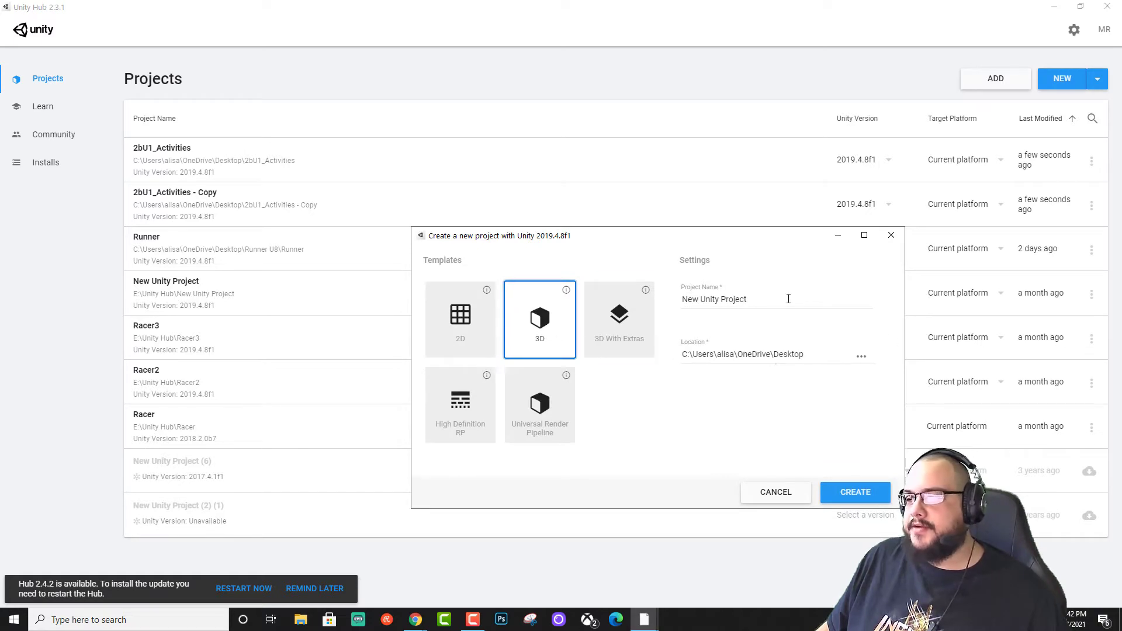
click(786, 298)
text(Third p)
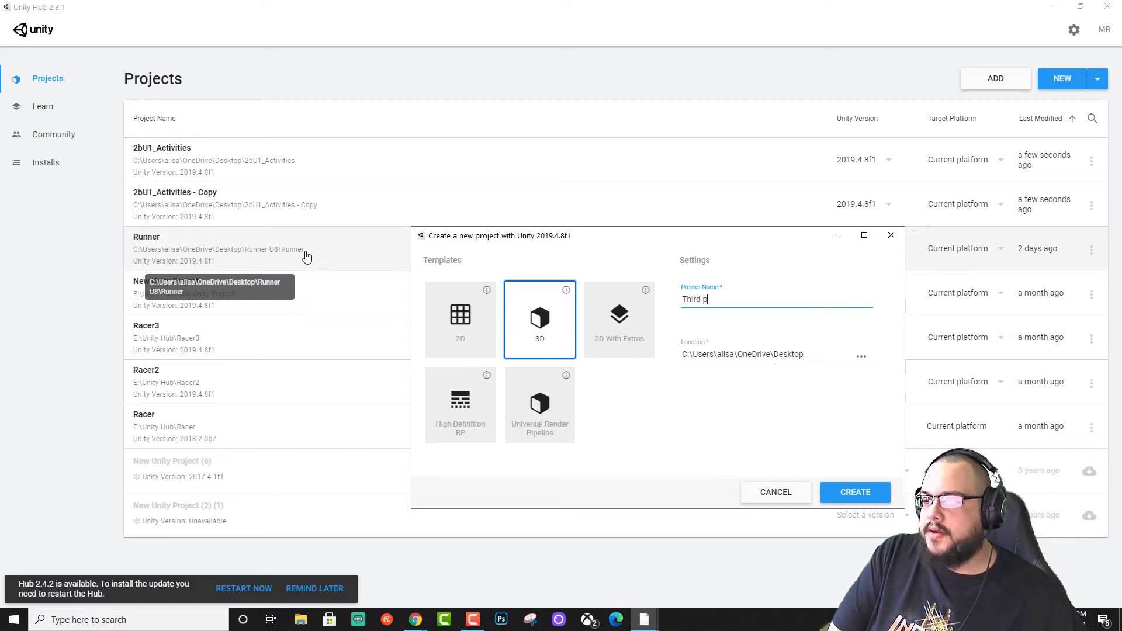
text(Erserson Controller Mixamo)
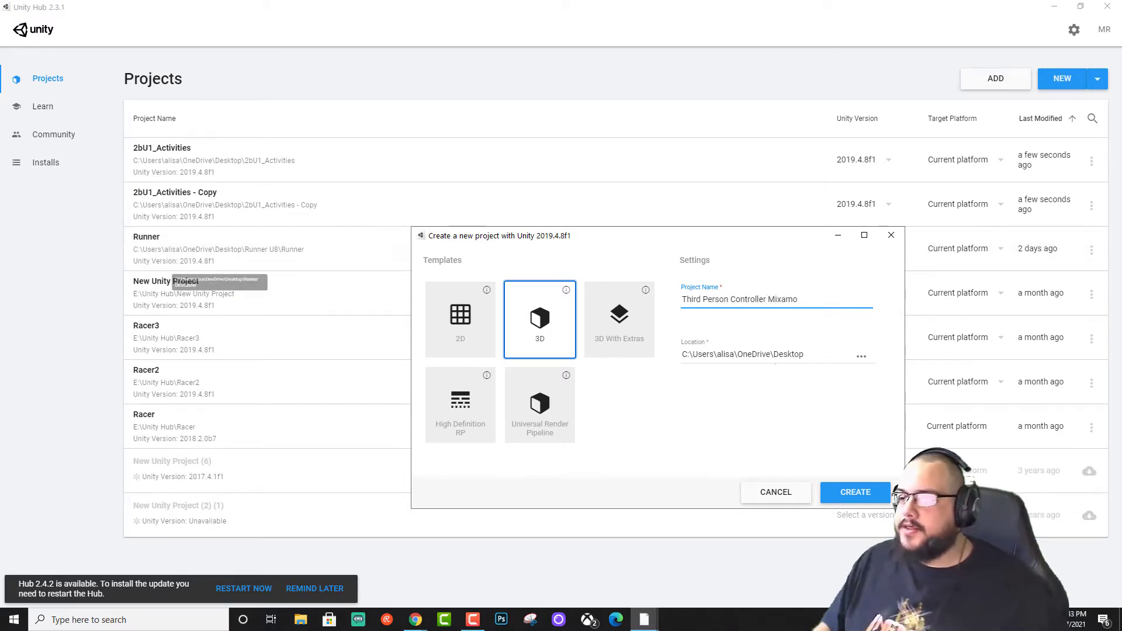
click(861, 494)
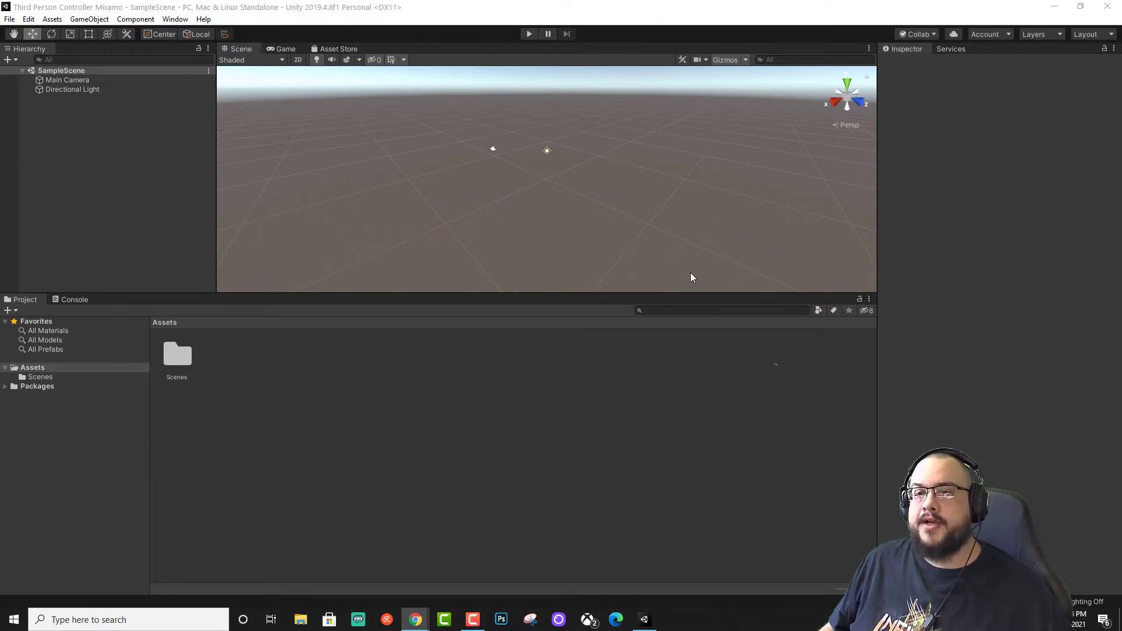
Search the Asset Store for "standard assets" and open the free Standard Assets (for Unity 2018.4) page
click(336, 49)
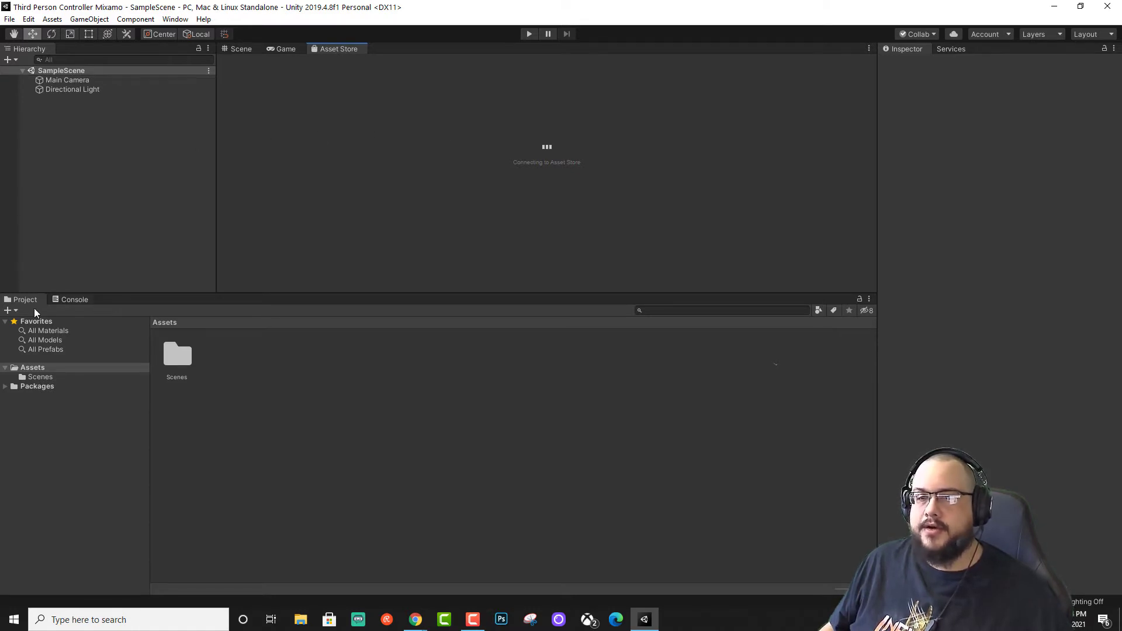
click(13, 312)
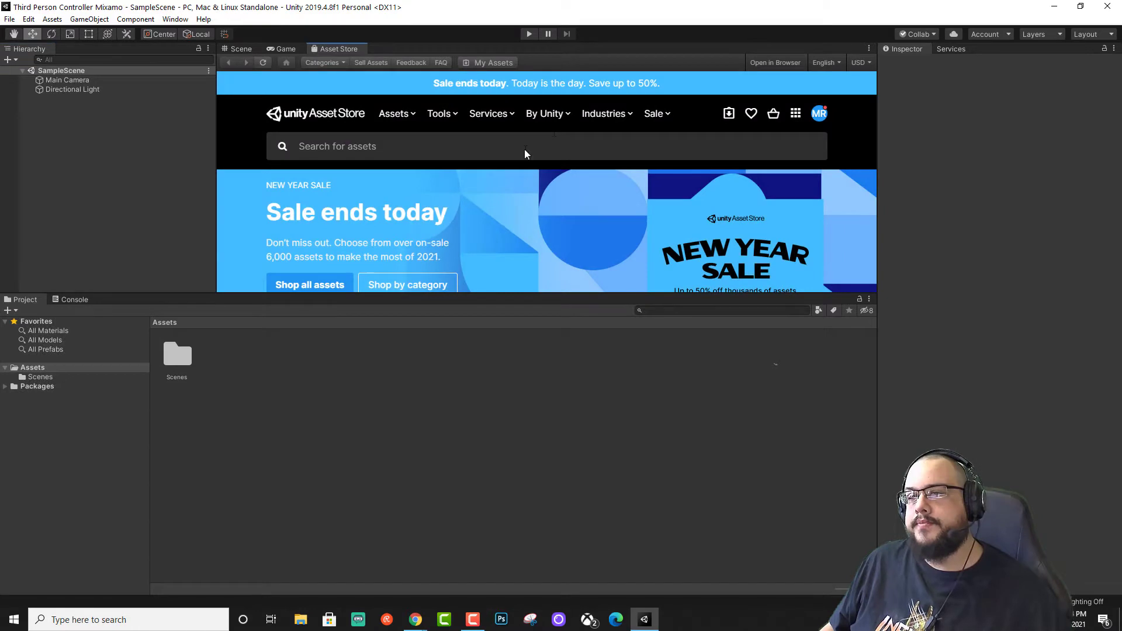
click(524, 153)
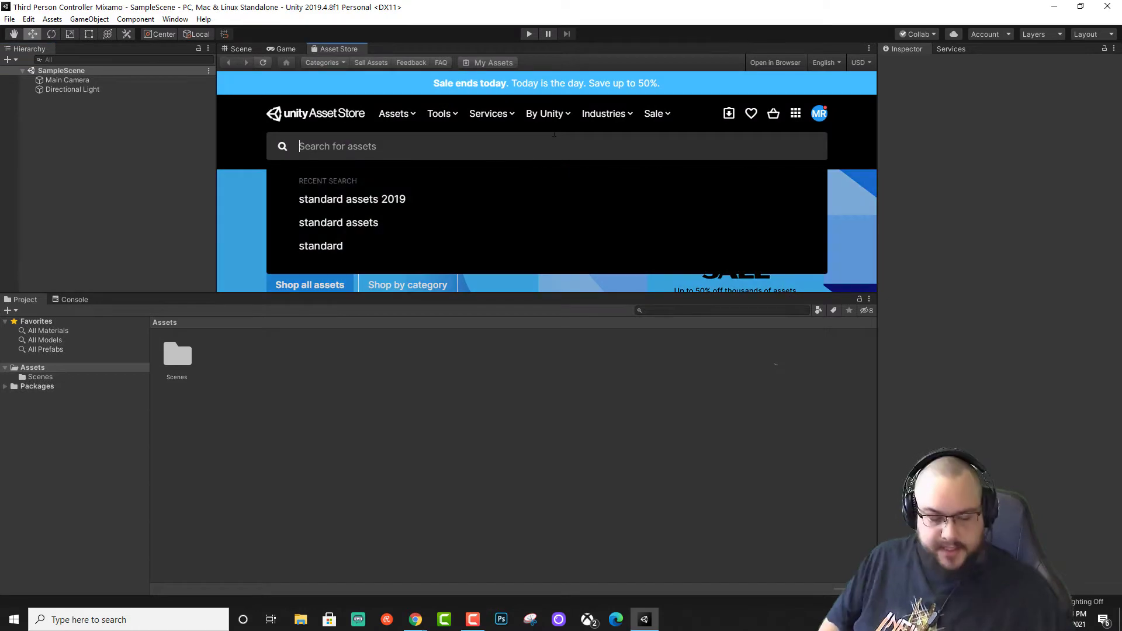
text(standard assets)
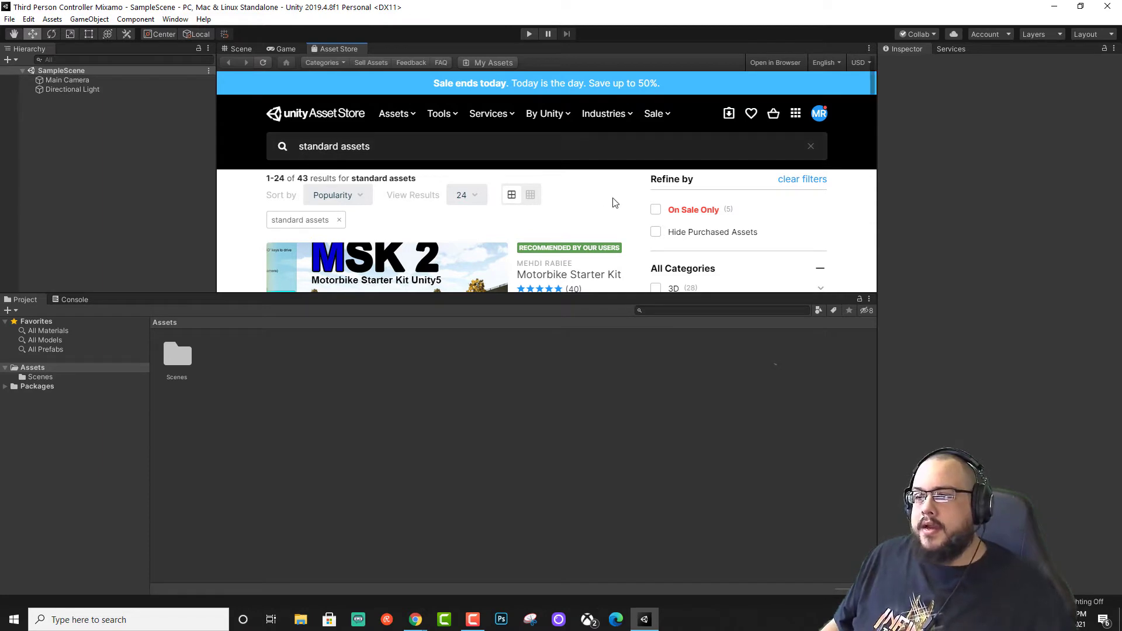
scroll(612, 202, down, 5)
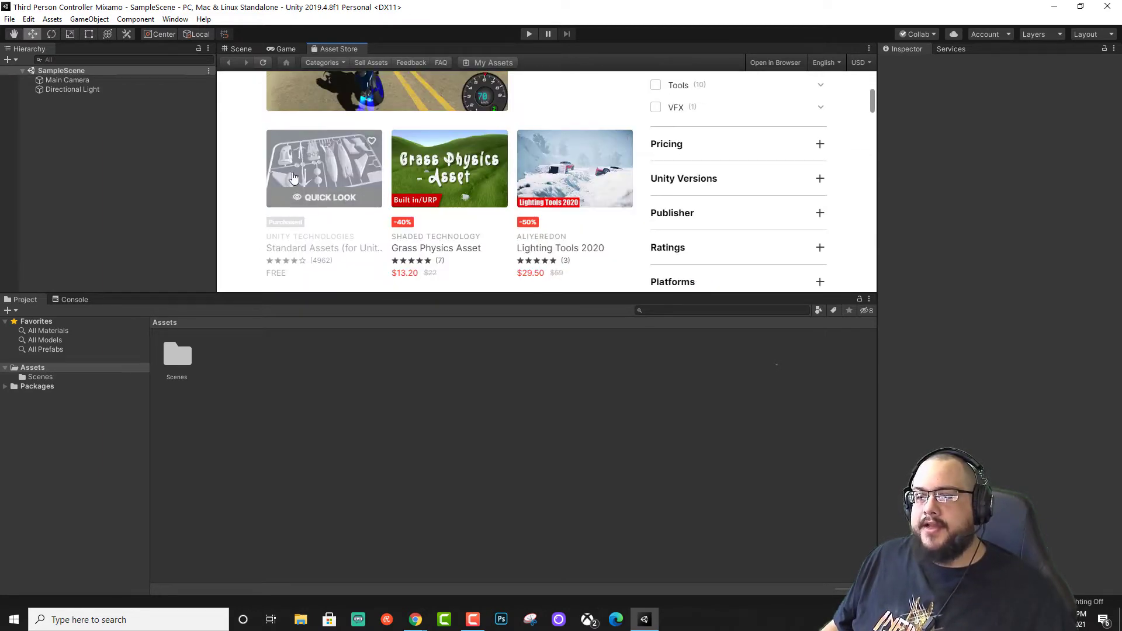
click(296, 179)
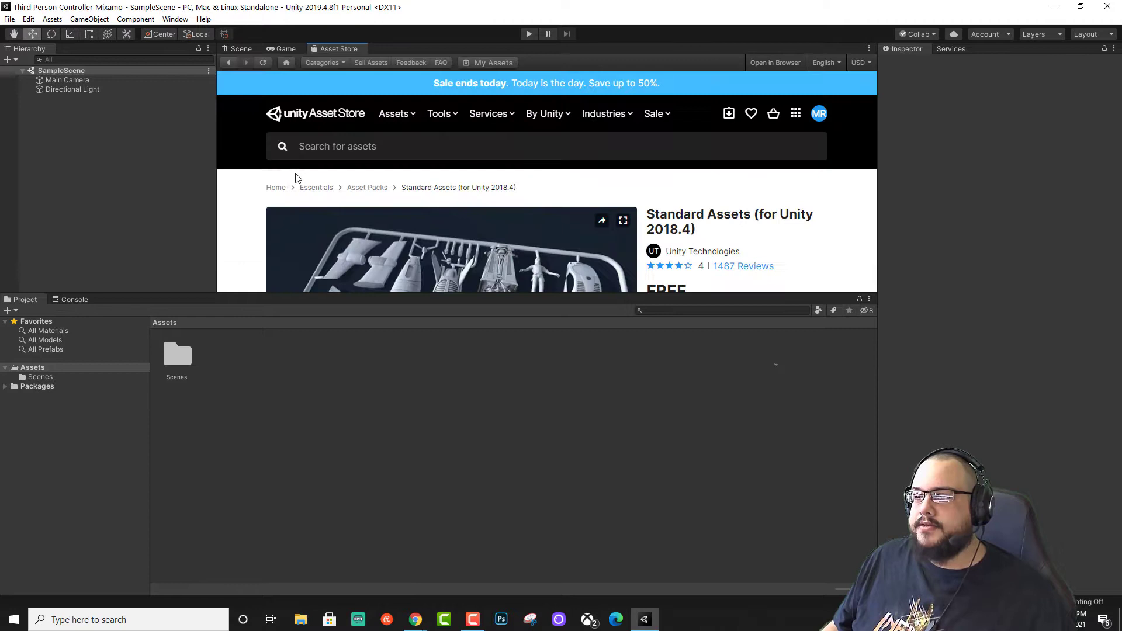
Import the complete Standard Assets package into the project with all its contents included
scroll(731, 228, down, 2)
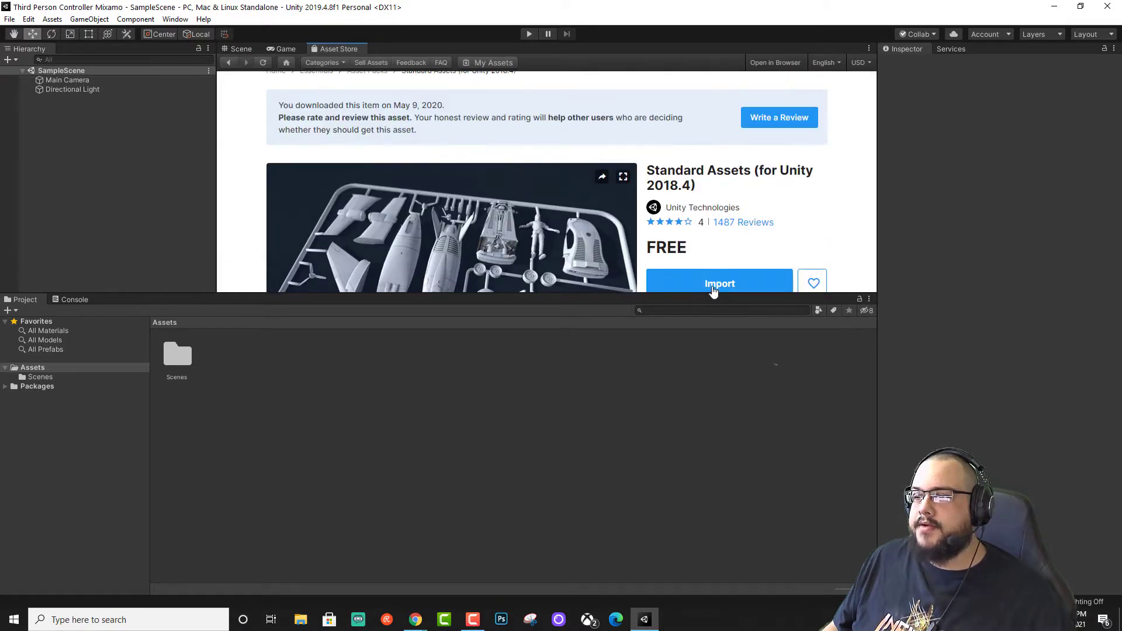
click(713, 286)
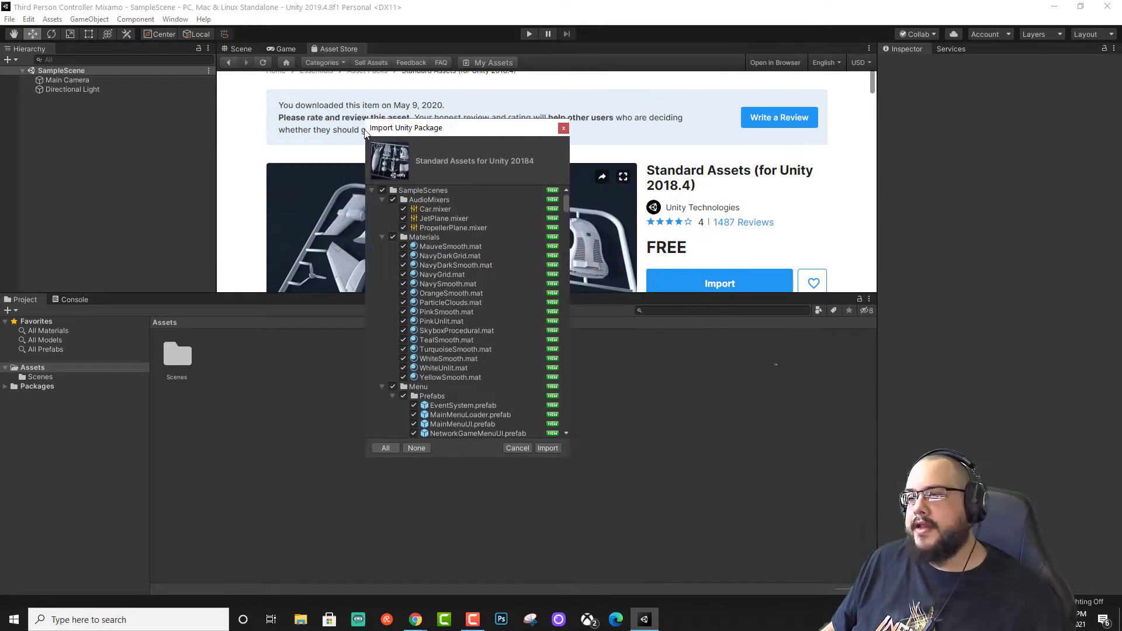
mouse_move(365, 133)
mouse_down()
mouse_move(350, 177)
mouse_move(336, 173)
mouse_move(388, 142)
mouse_move(365, 131)
mouse_up()
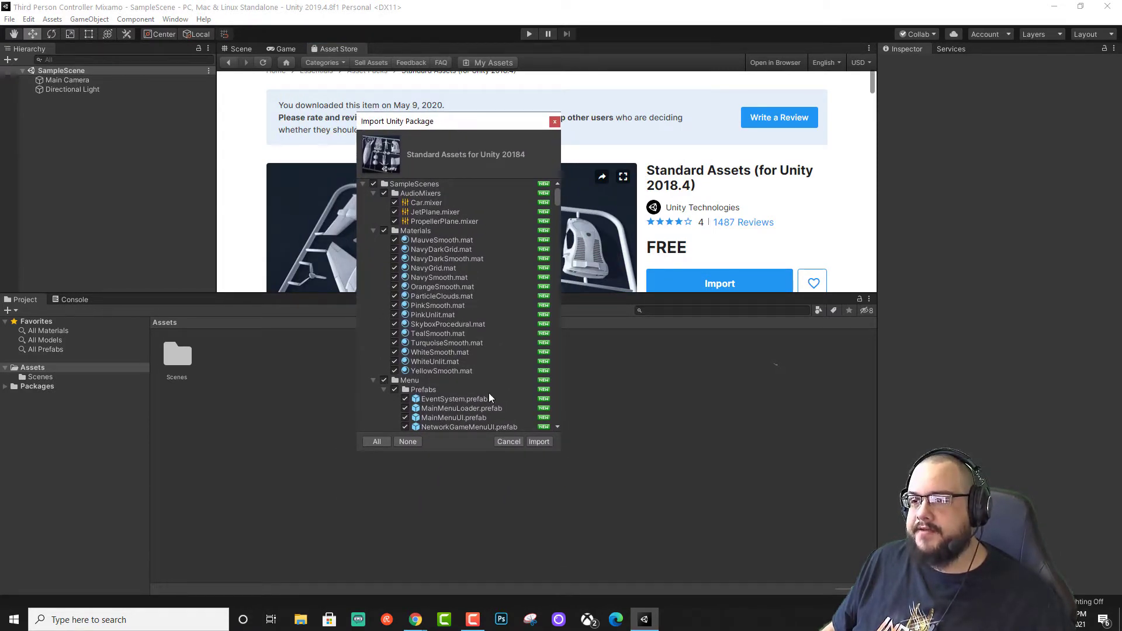
click(539, 442)
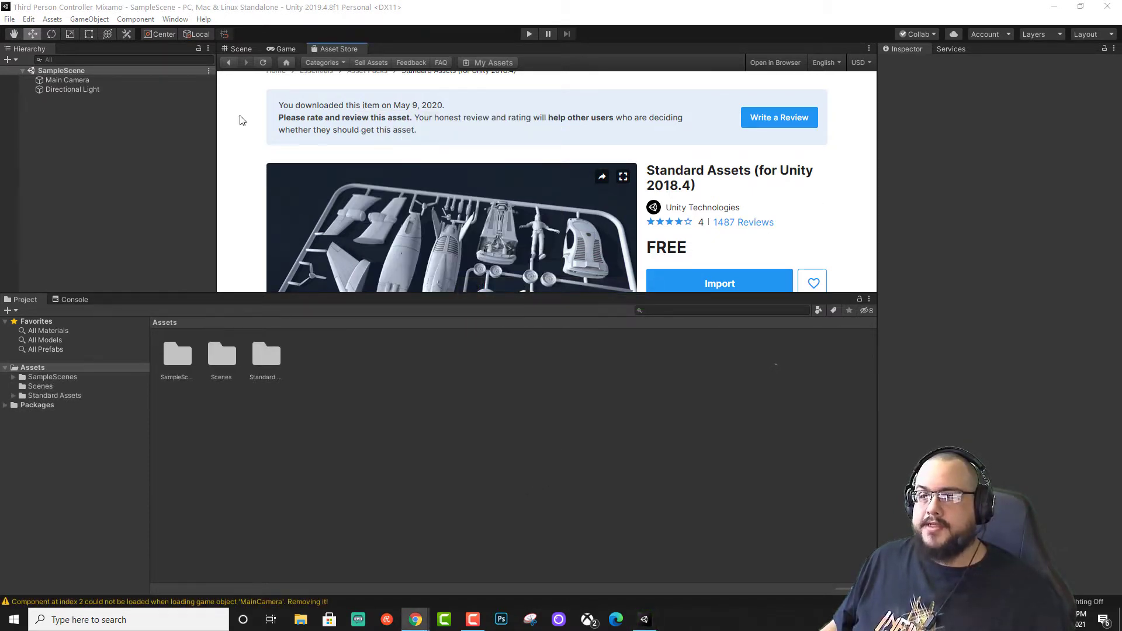
Return to the scene view and select the ThirdPersonController prefab in Standard Assets/Characters/ThirdPersonCharacter/Prefabs
click(238, 49)
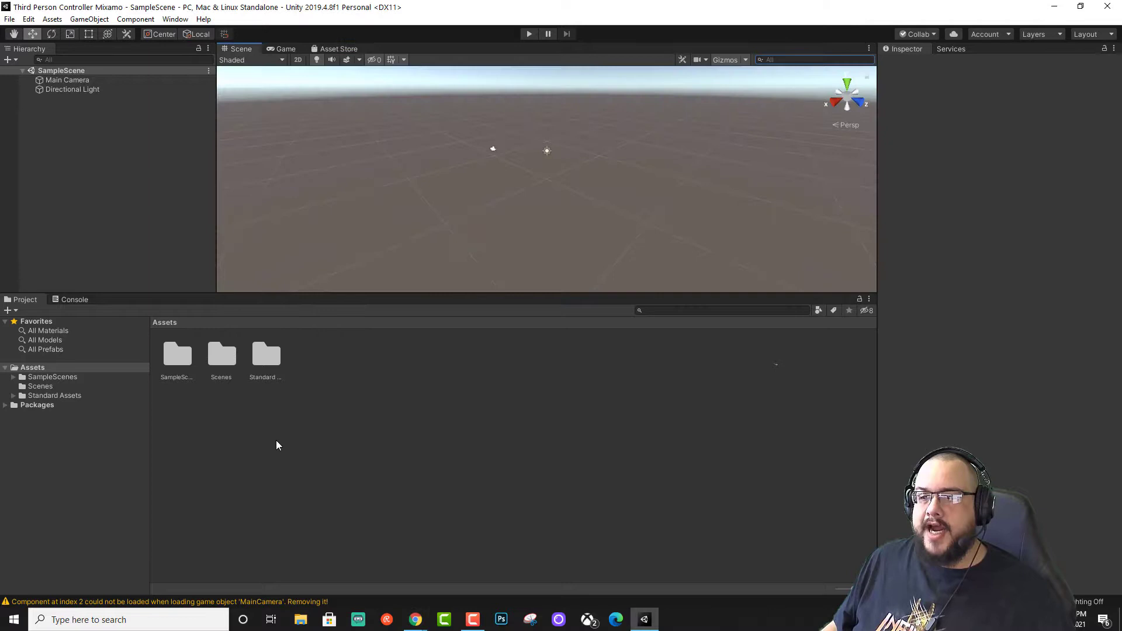
double_click(261, 366)
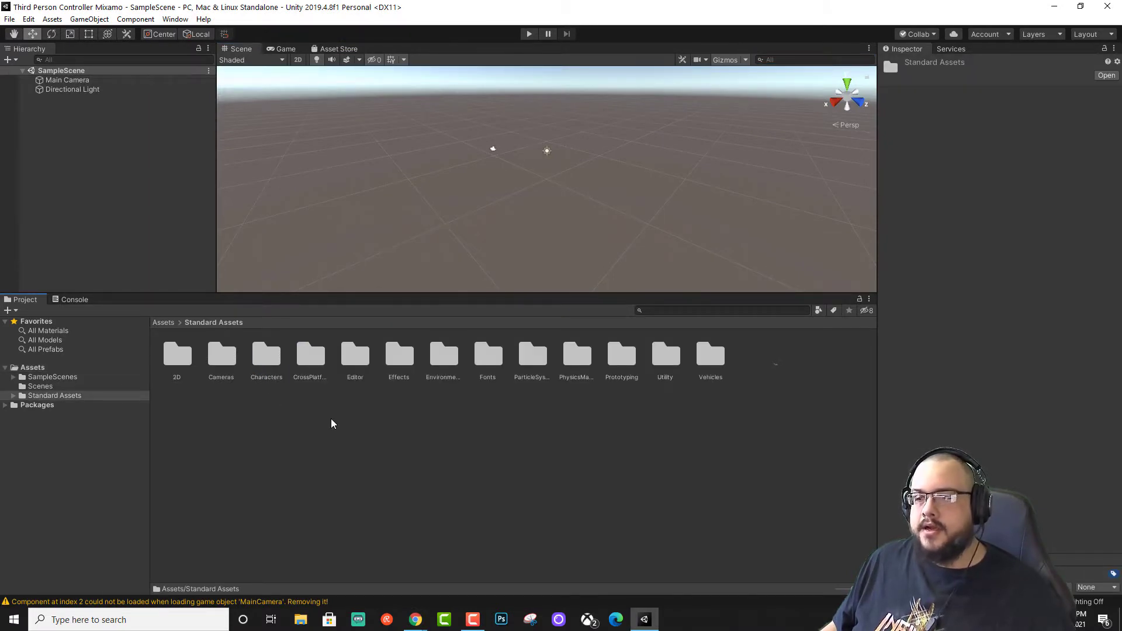
double_click(274, 357)
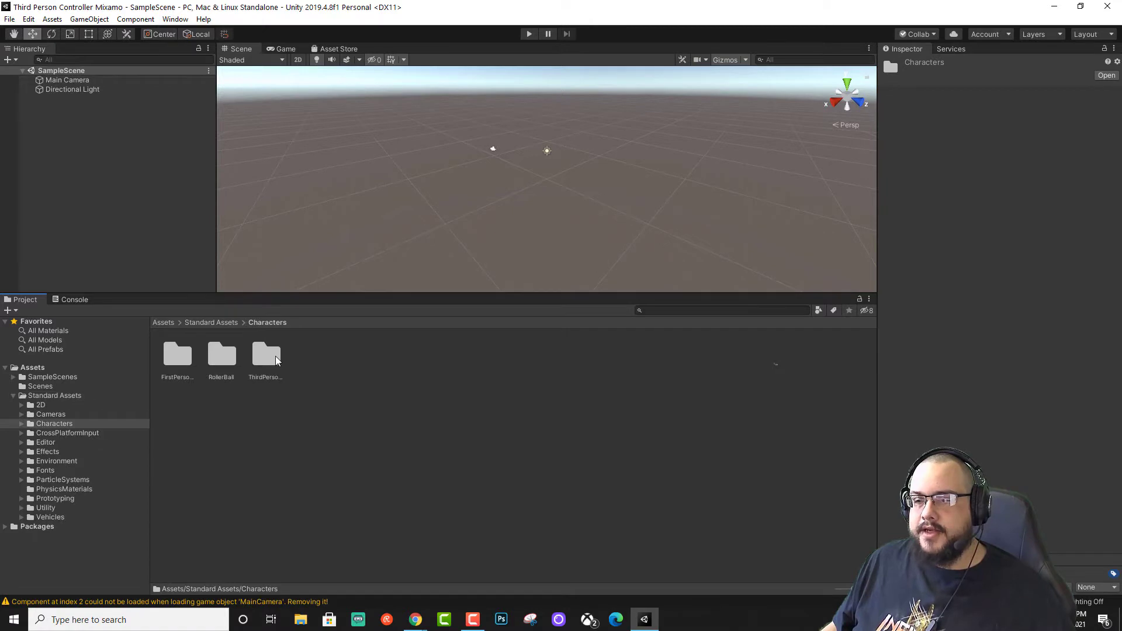
double_click(267, 356)
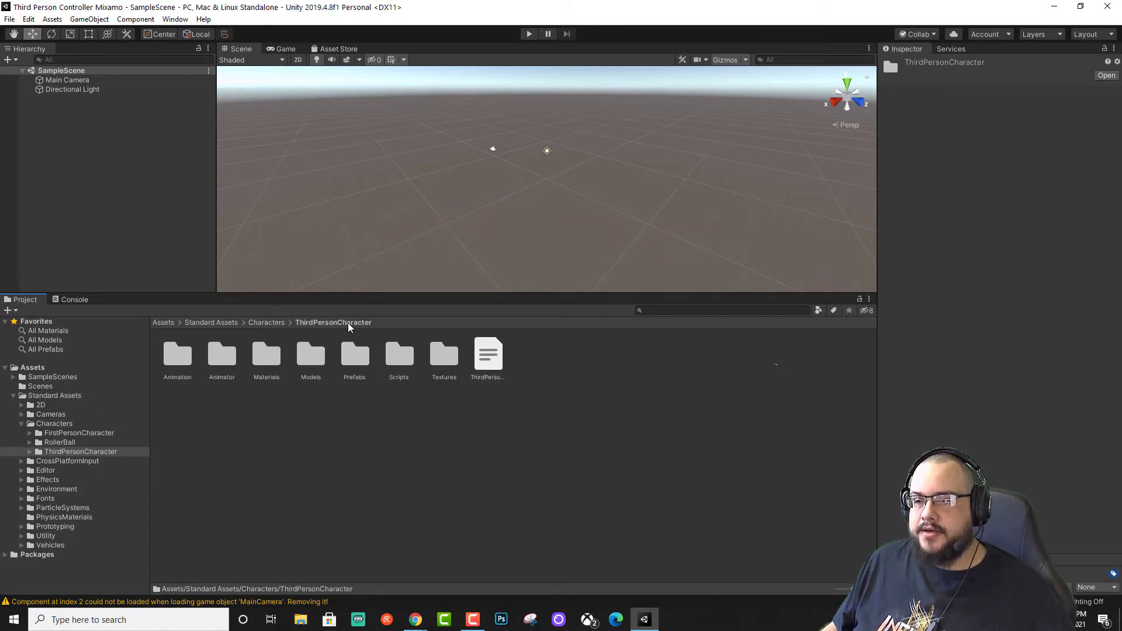
double_click(363, 353)
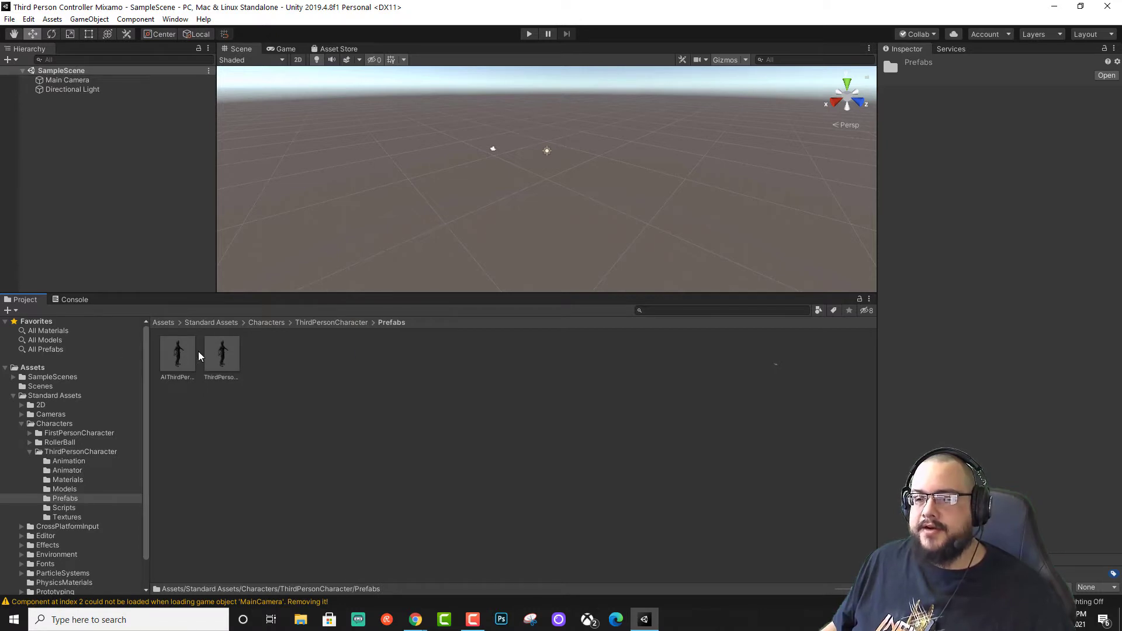
click(224, 354)
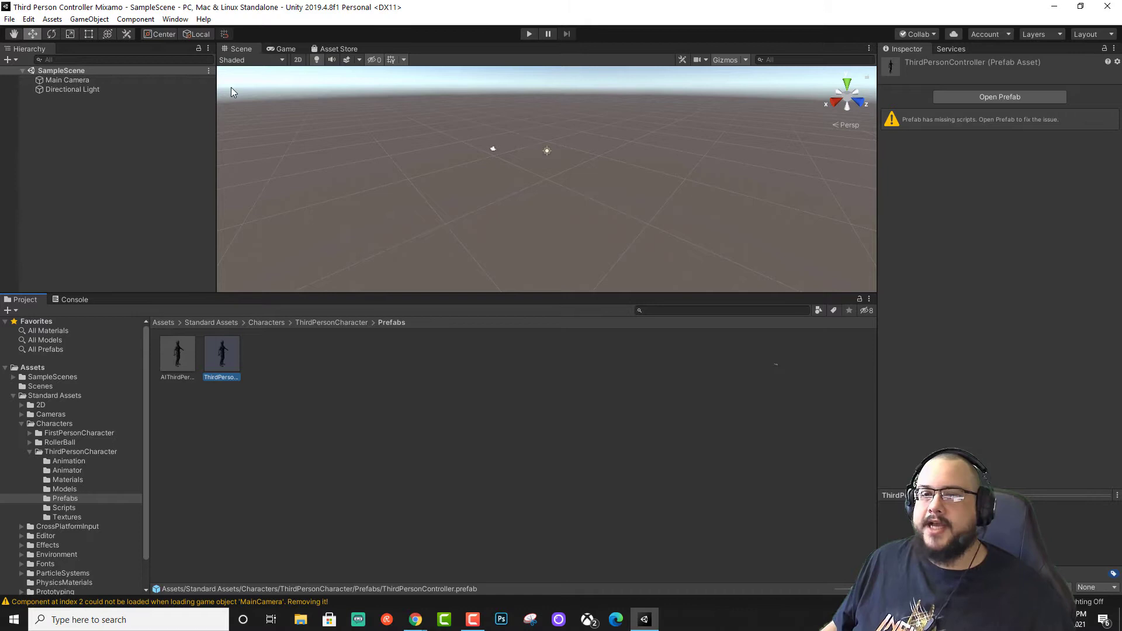
Add a 3D plane to the scene as the ground
click(7, 61)
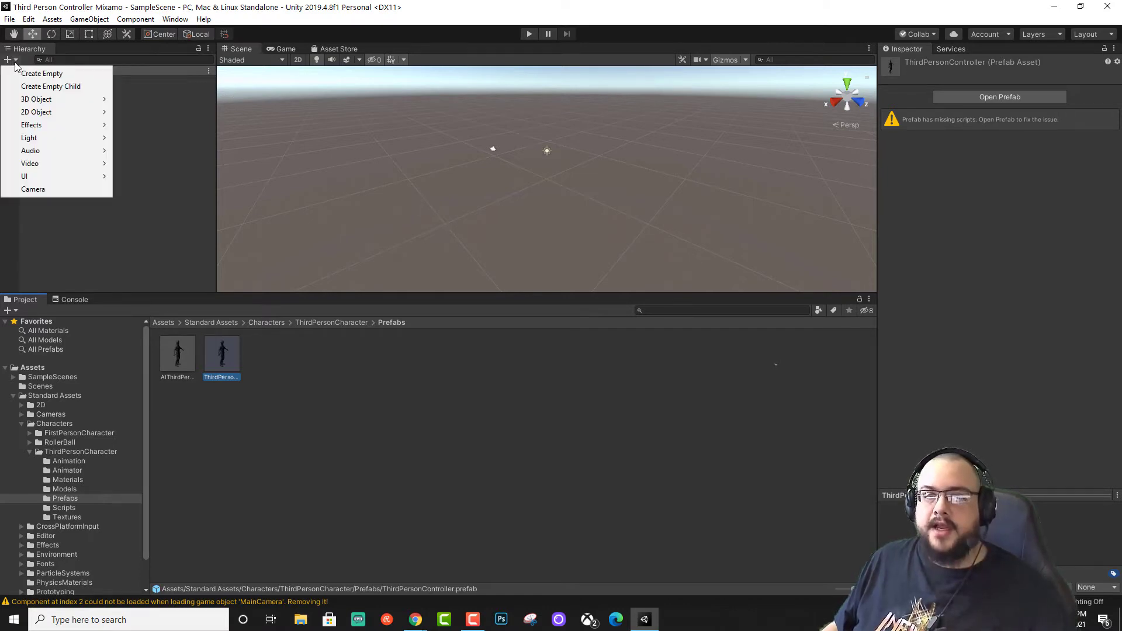
mouse_move(65, 102)
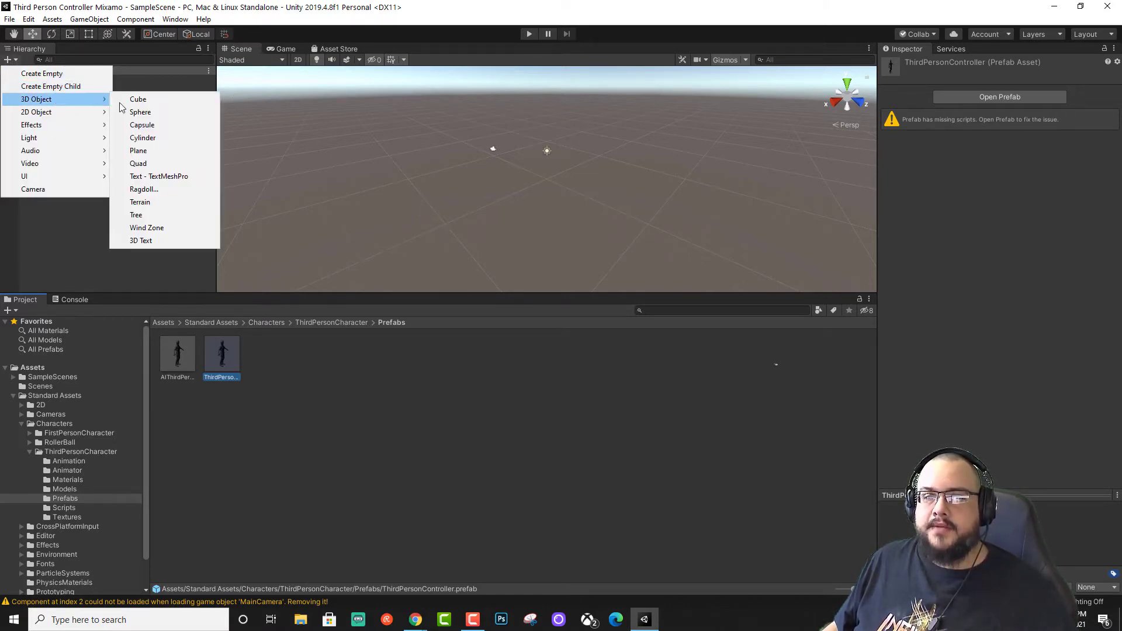
click(139, 151)
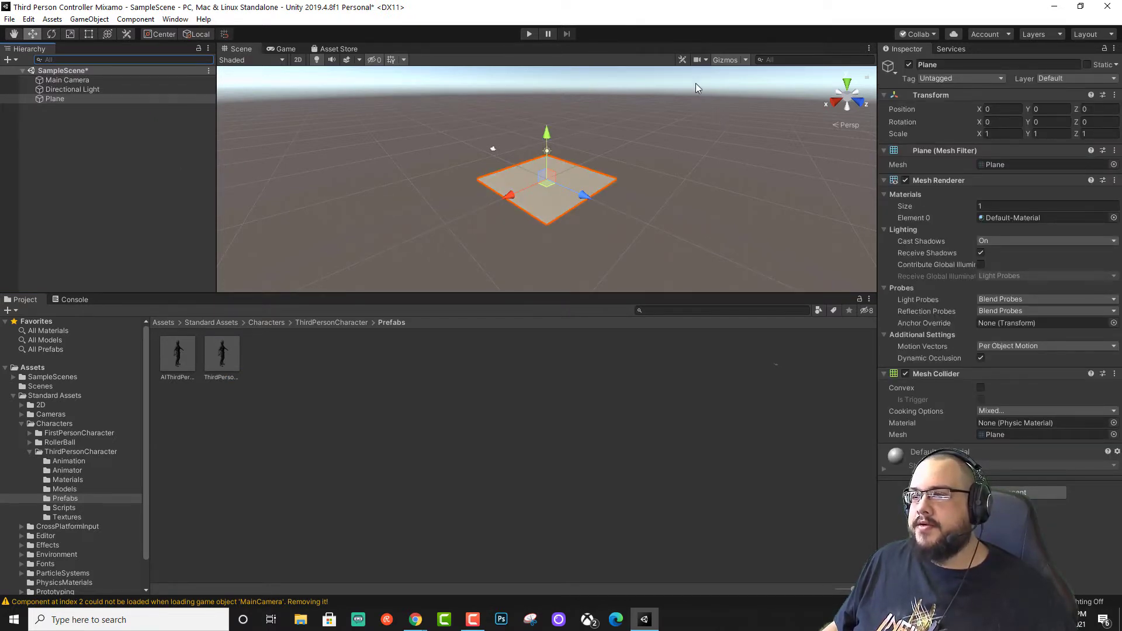
Set the plane's scale to 3 on the X, Y and Z axes
click(1002, 135)
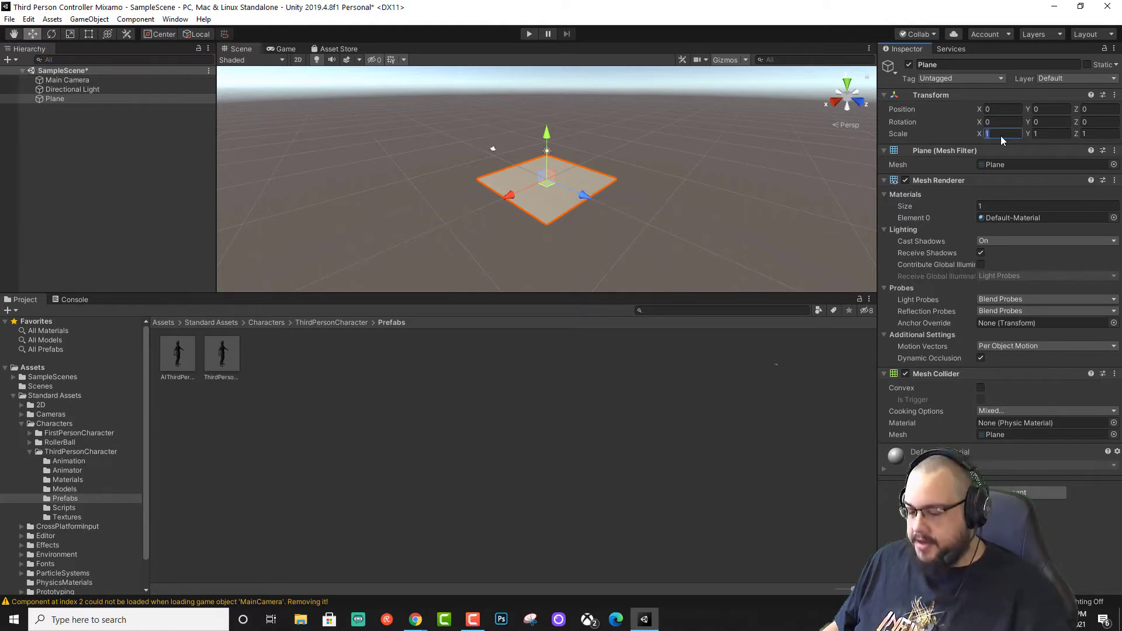
text(3)
key(Tab)
text(3)
key(Tab)
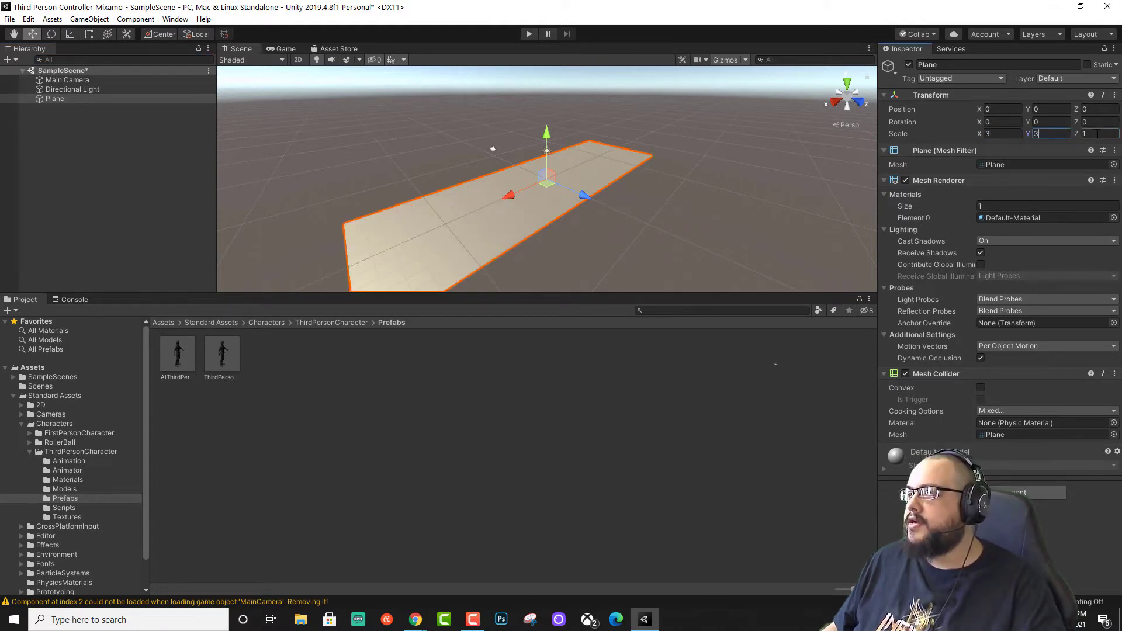
text(3)
click(862, 160)
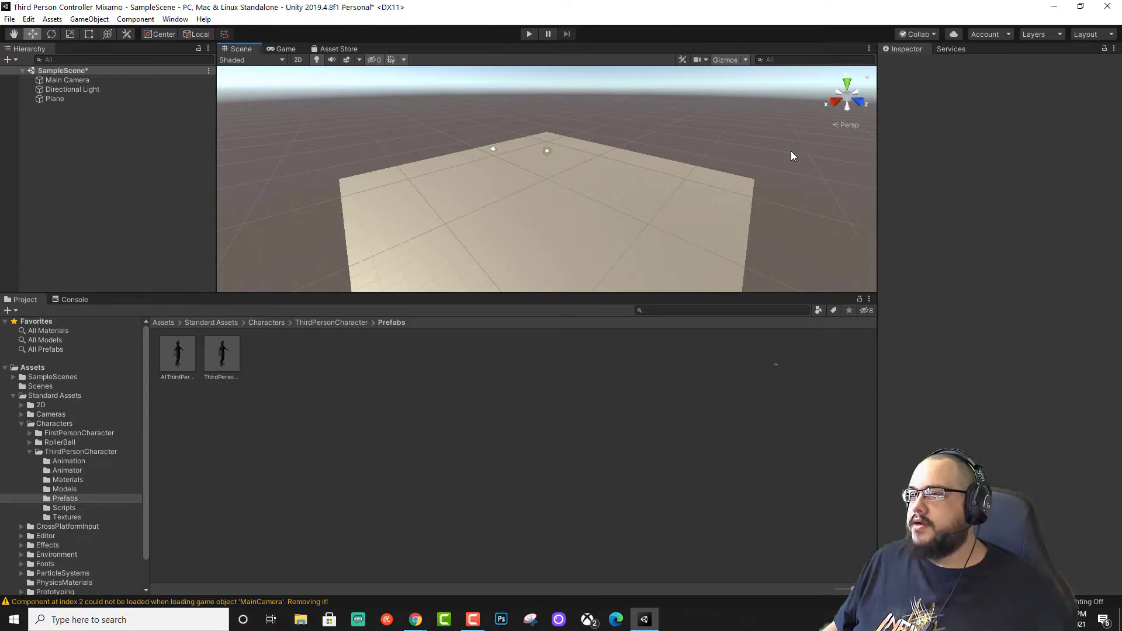
Place the ThirdPersonController prefab in the scene on top of the plane
right_drag(791, 151, 705, 188)
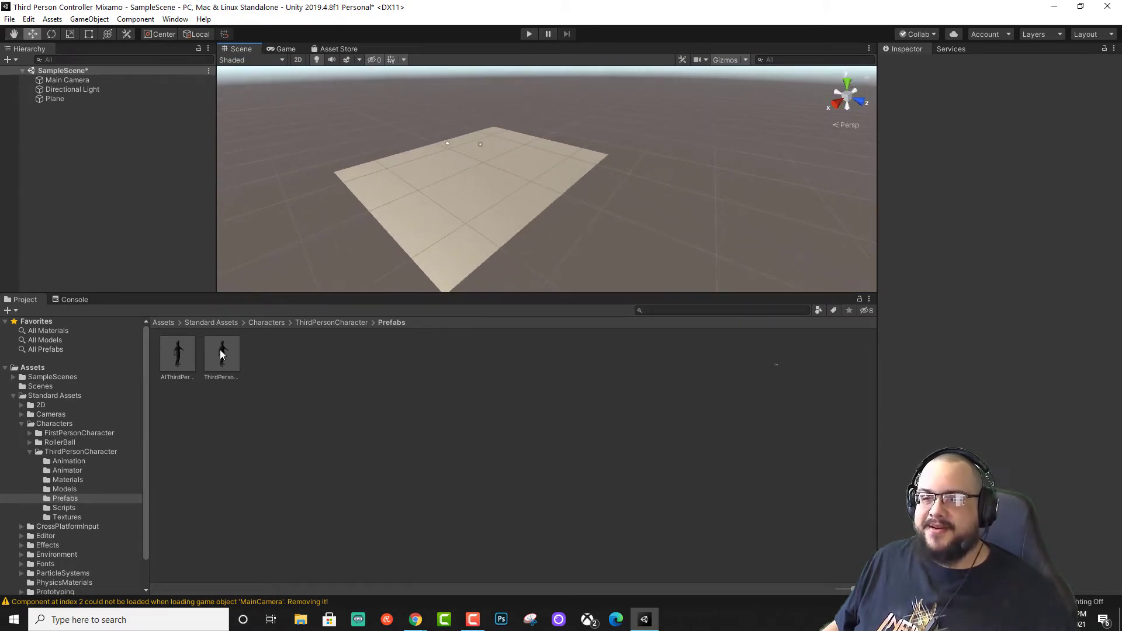
drag(221, 355, 518, 186)
right_drag(518, 186, 496, 142)
key(w)
key(a)
scroll(495, 143, up, 1)
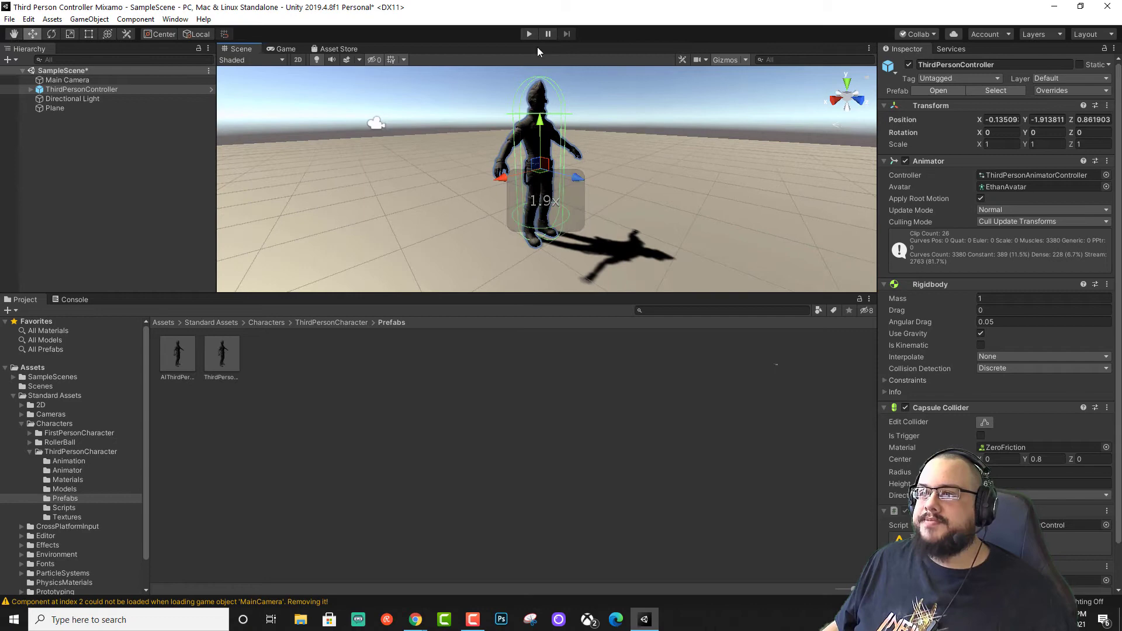
Try to run the scene, and open the SimpleActivatorMenu.cs script from the GUIText compile error
click(528, 34)
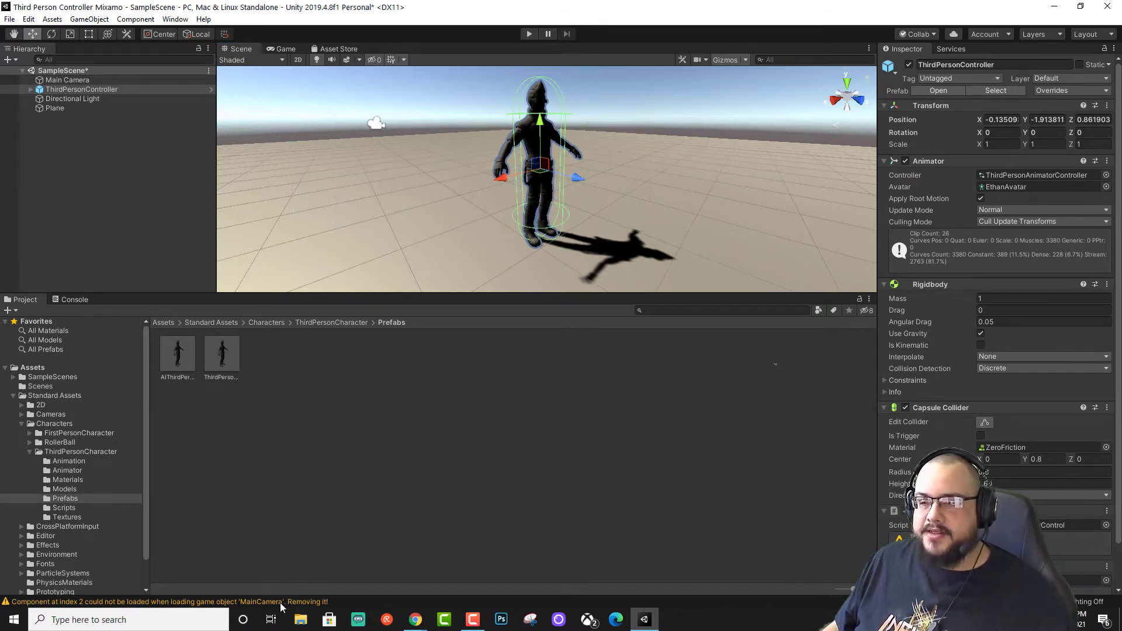
click(72, 301)
scroll(108, 467, up, 5)
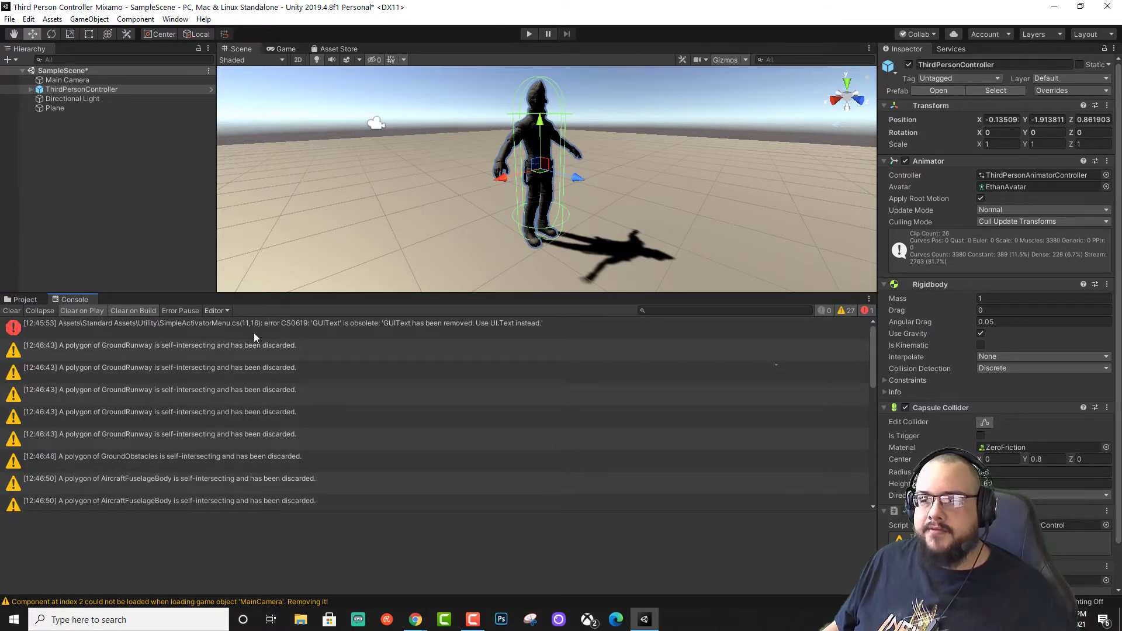
click(358, 323)
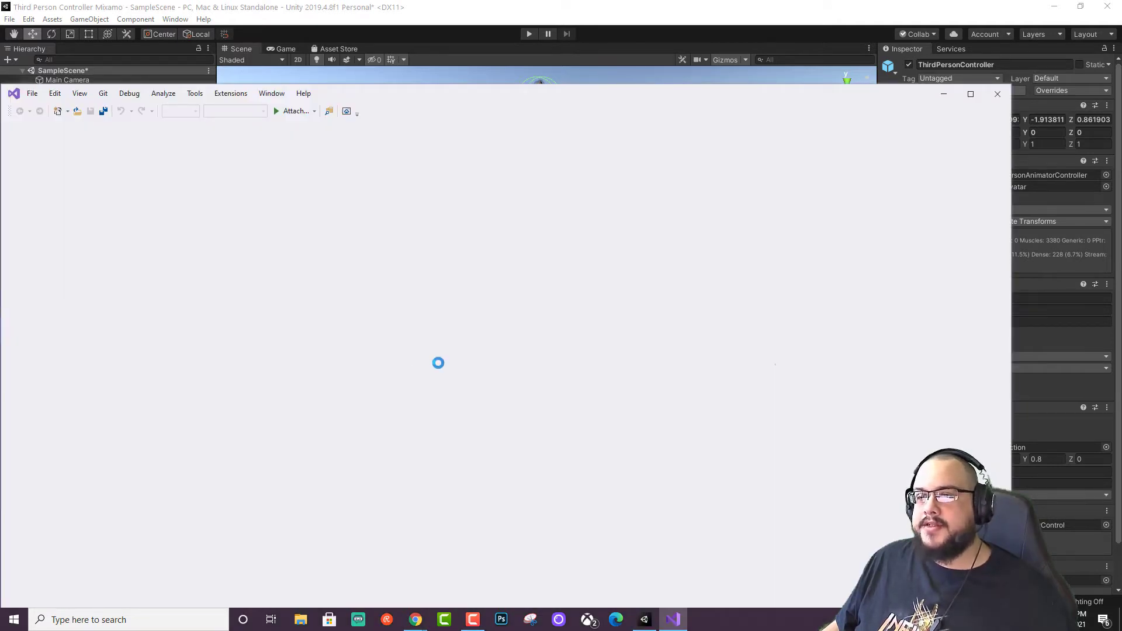
drag(633, 79, 668, 35)
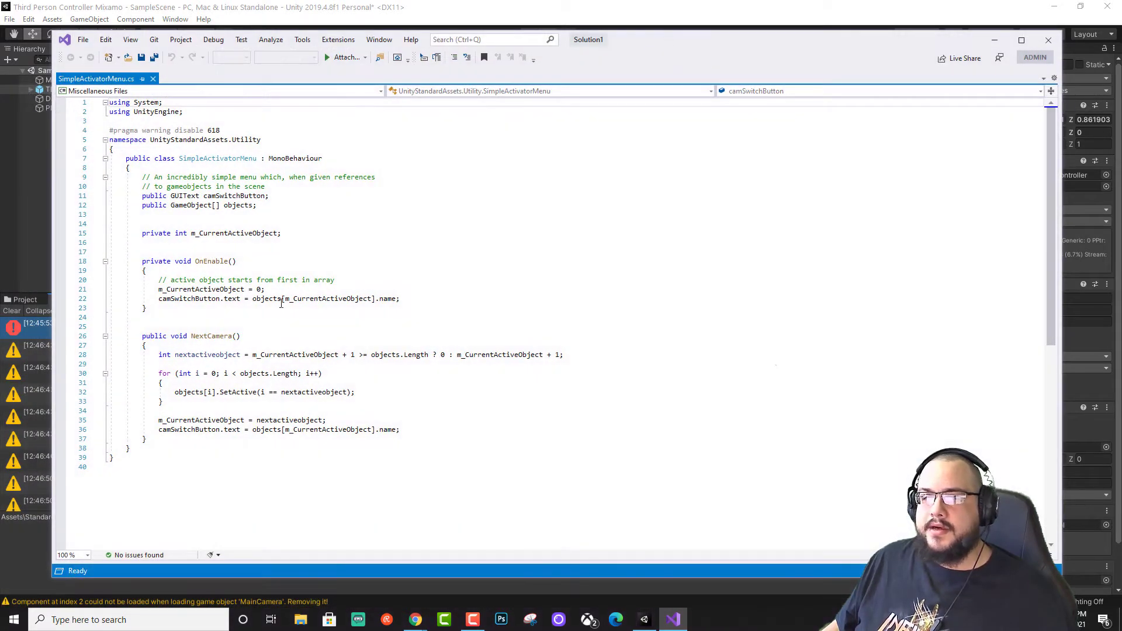
Add the directive "using UnityEngine.UI;" below "using UnityEngine;" in SimpleActivatorMenu.cs
click(220, 111)
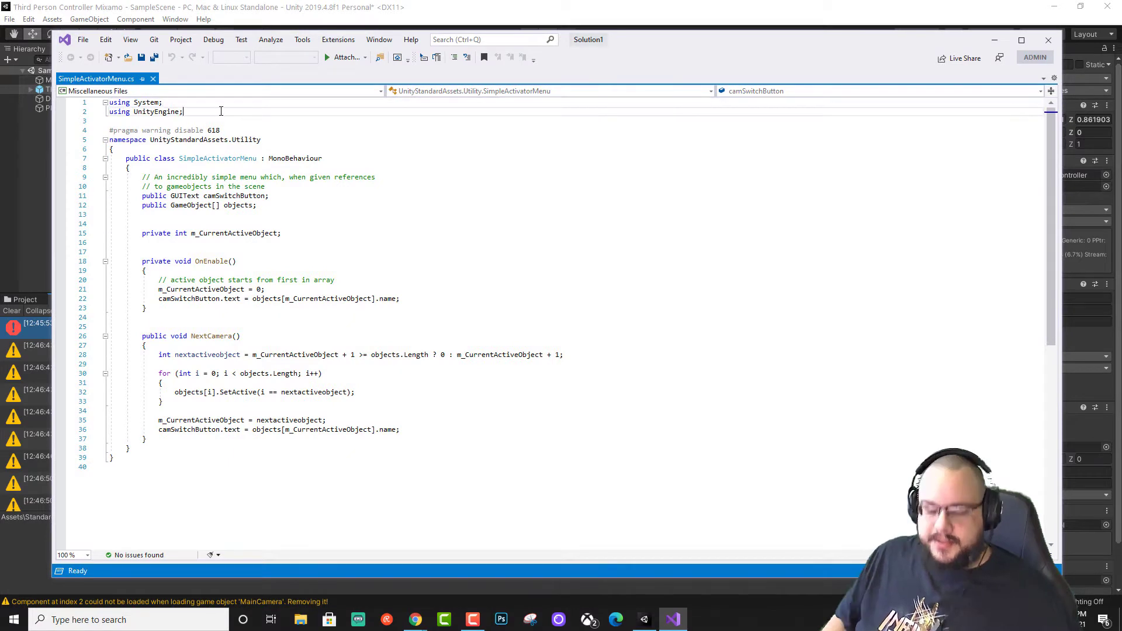
key(Return)
text(using )
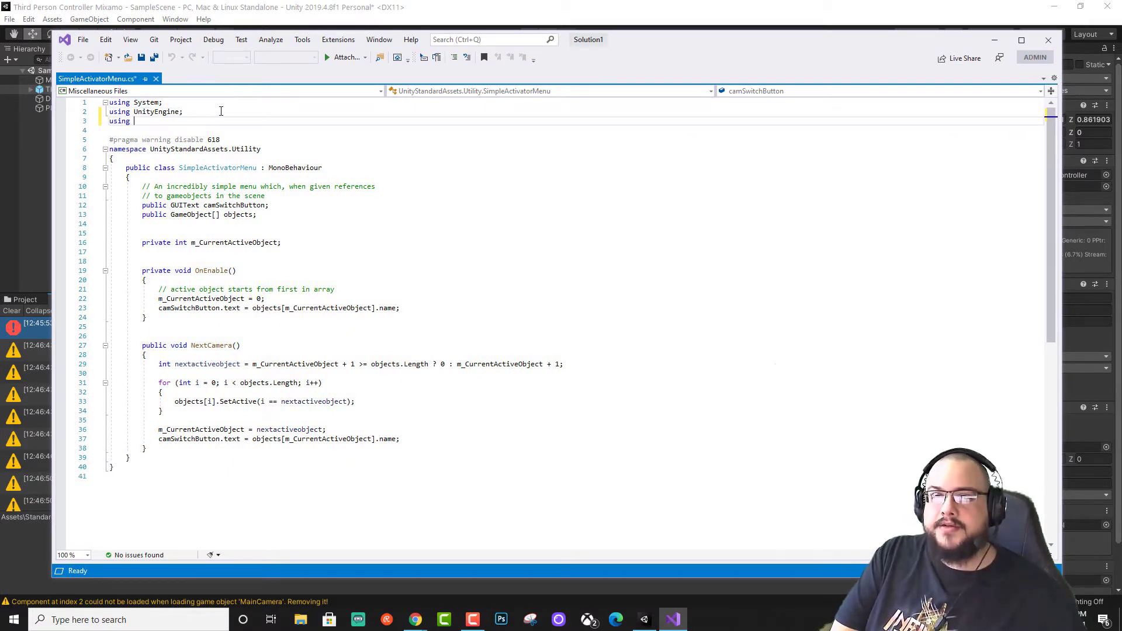
text(UnityEngine)
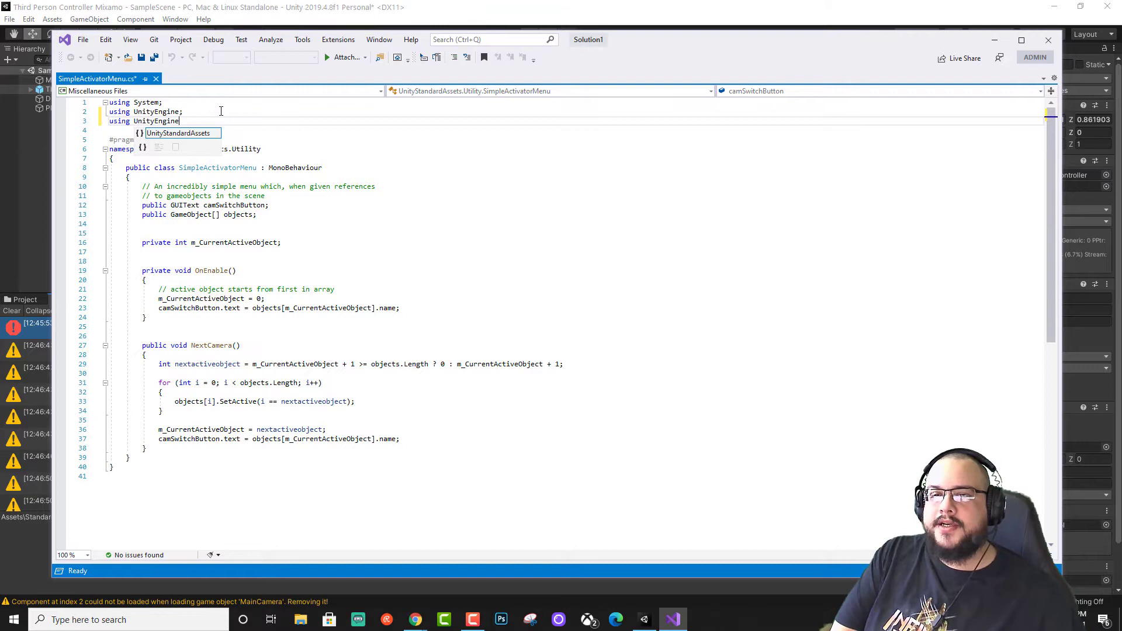
text(.UI;)
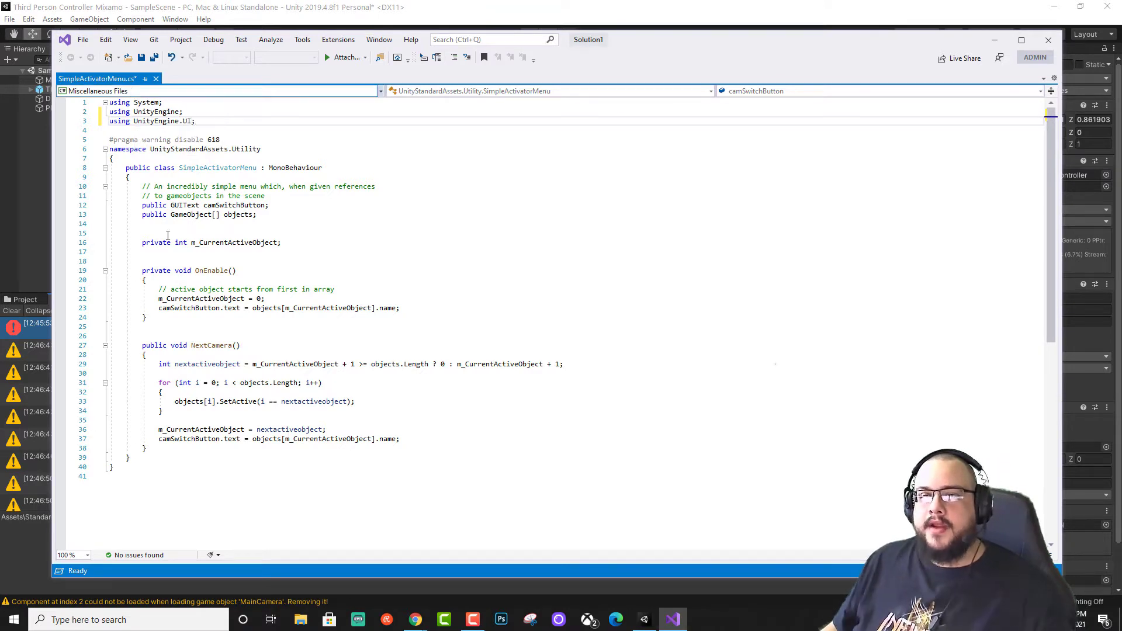
Change the camSwitchButton field's type from GUIText to Text, then save the script and close the code editor
click(184, 206)
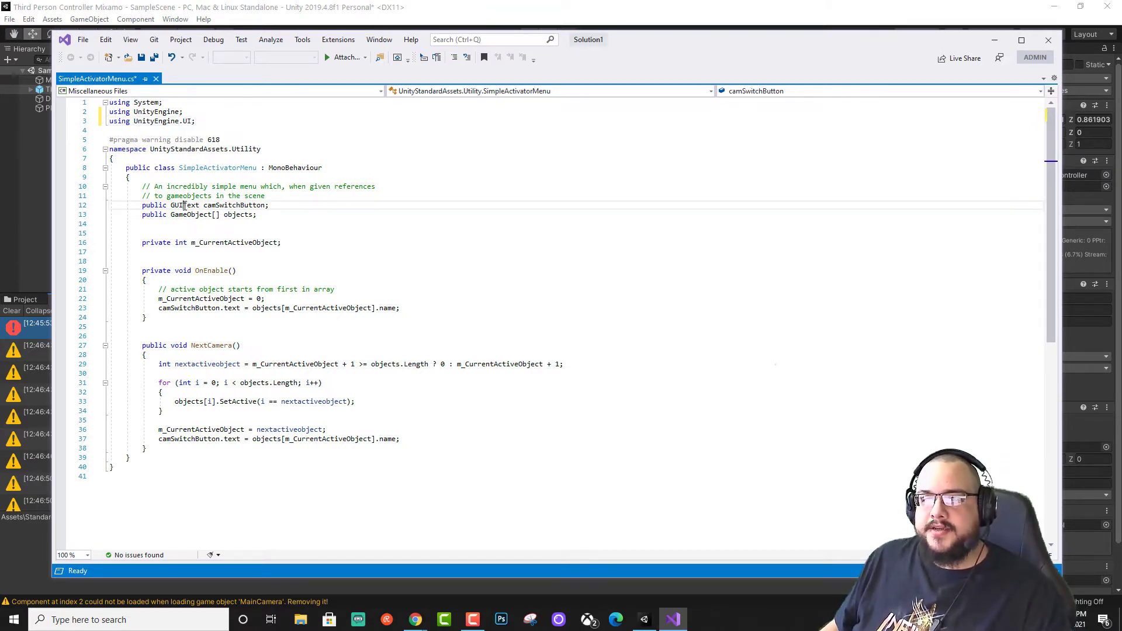
key(BackSpace)
key(BackSpace)
key(BackSpace)
click(314, 263)
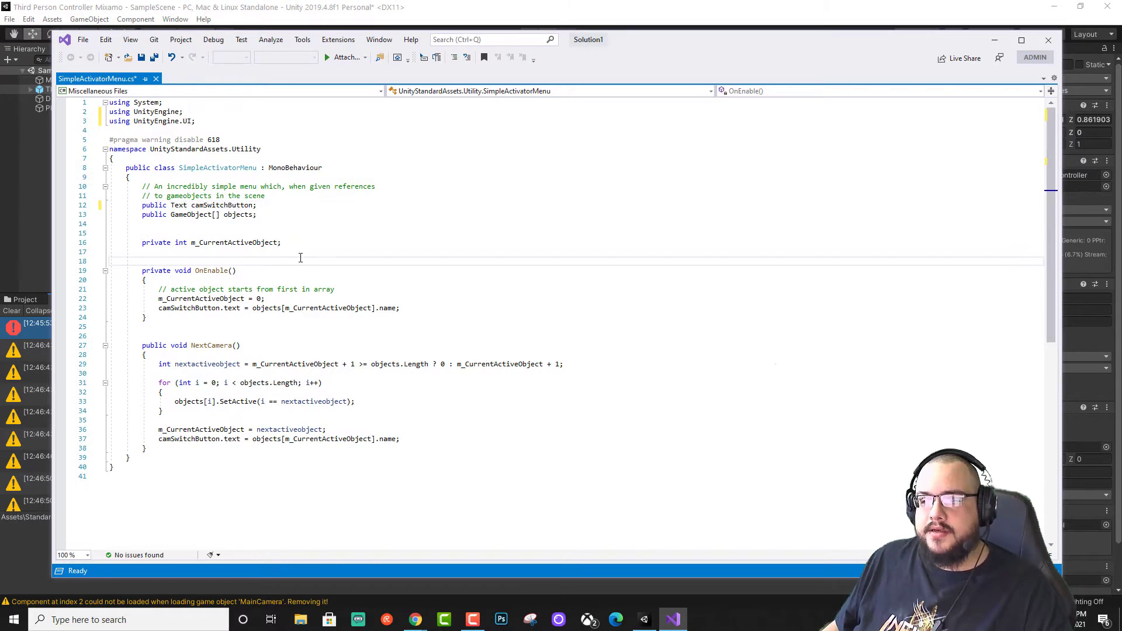
click(142, 56)
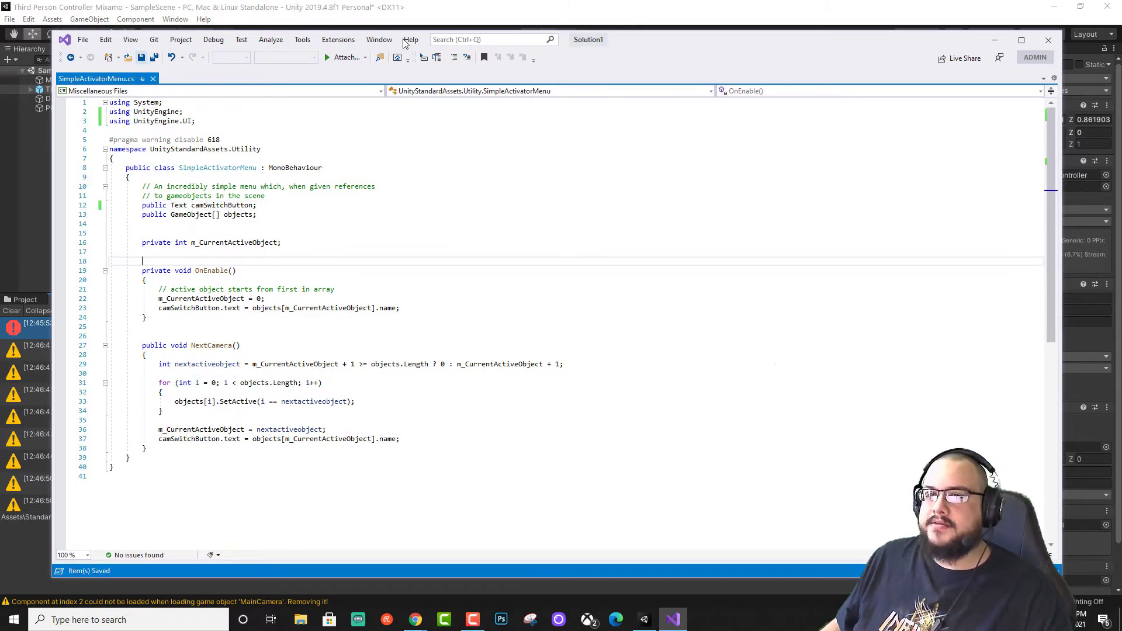
click(1049, 40)
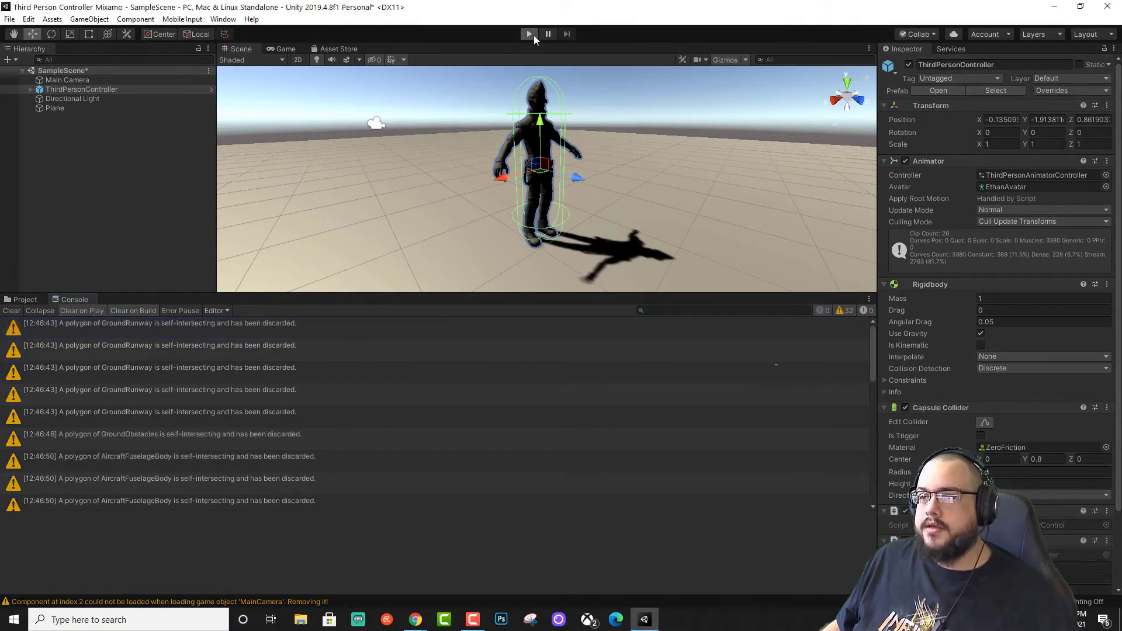
Run the scene, test moving the character around the plane in all directions, and stop play mode
click(529, 34)
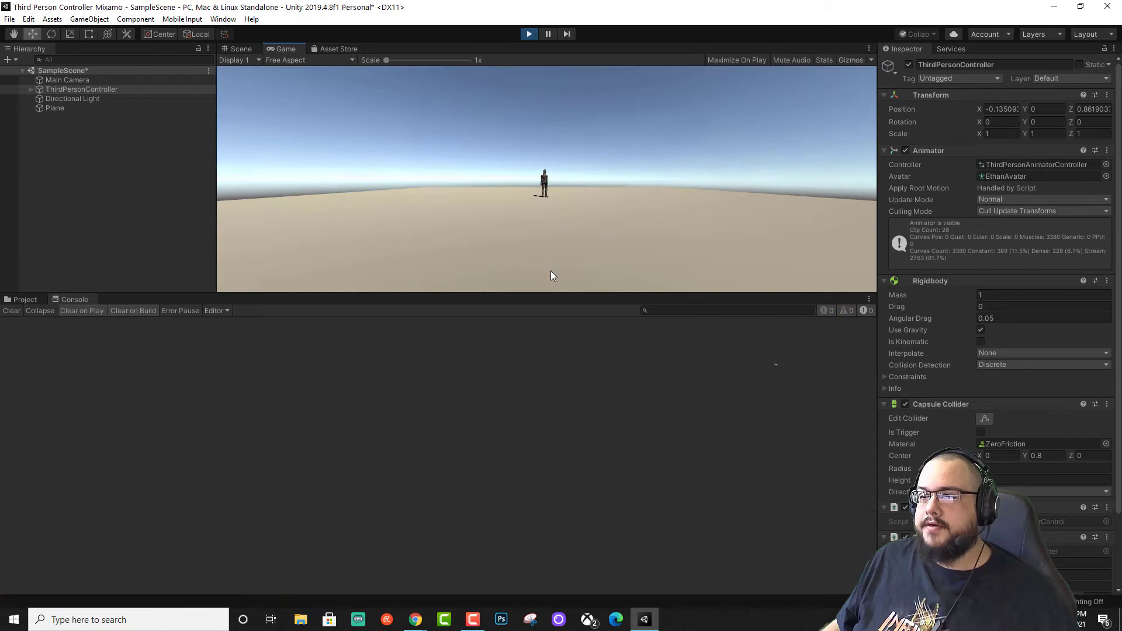
key(w)
key(a)
key(s)
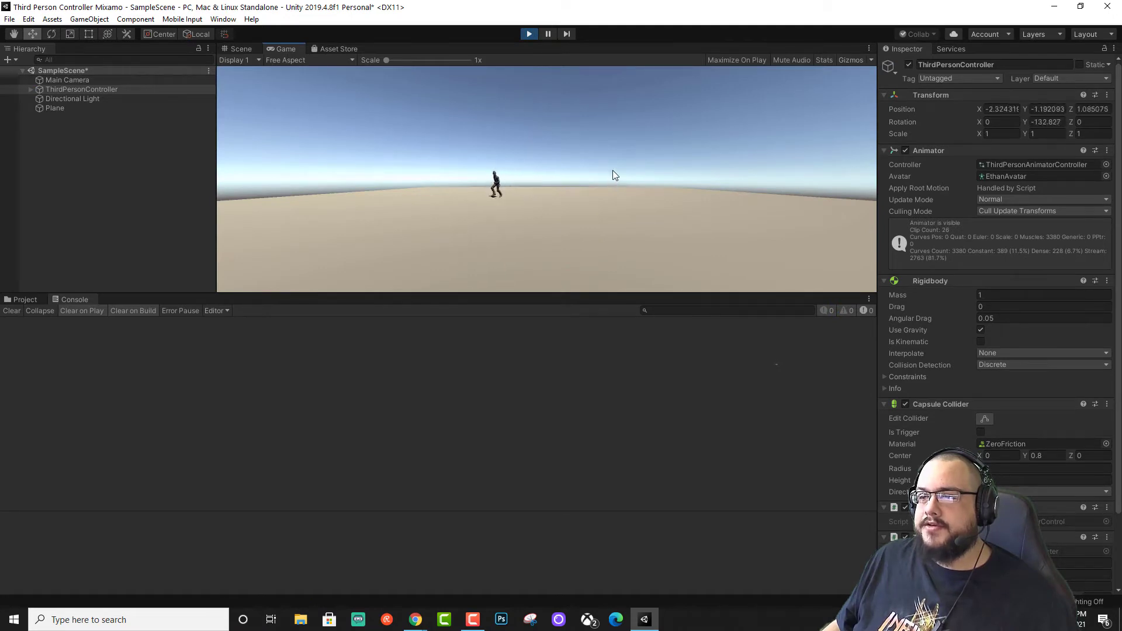
key(d)
key(a)
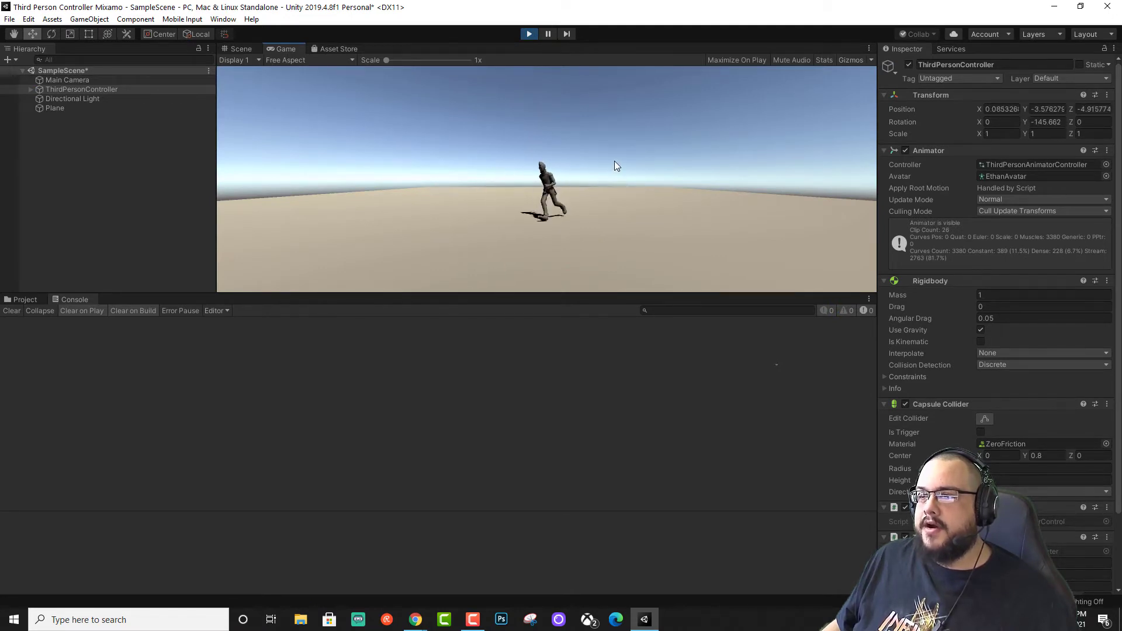
key(w)
key(d)
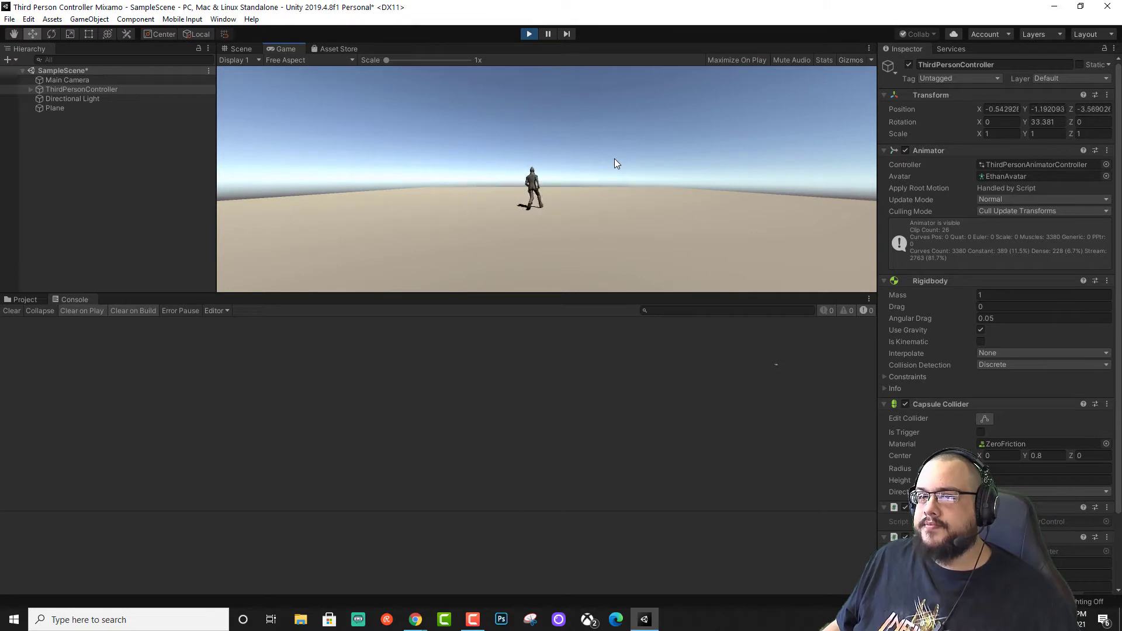
key(a)
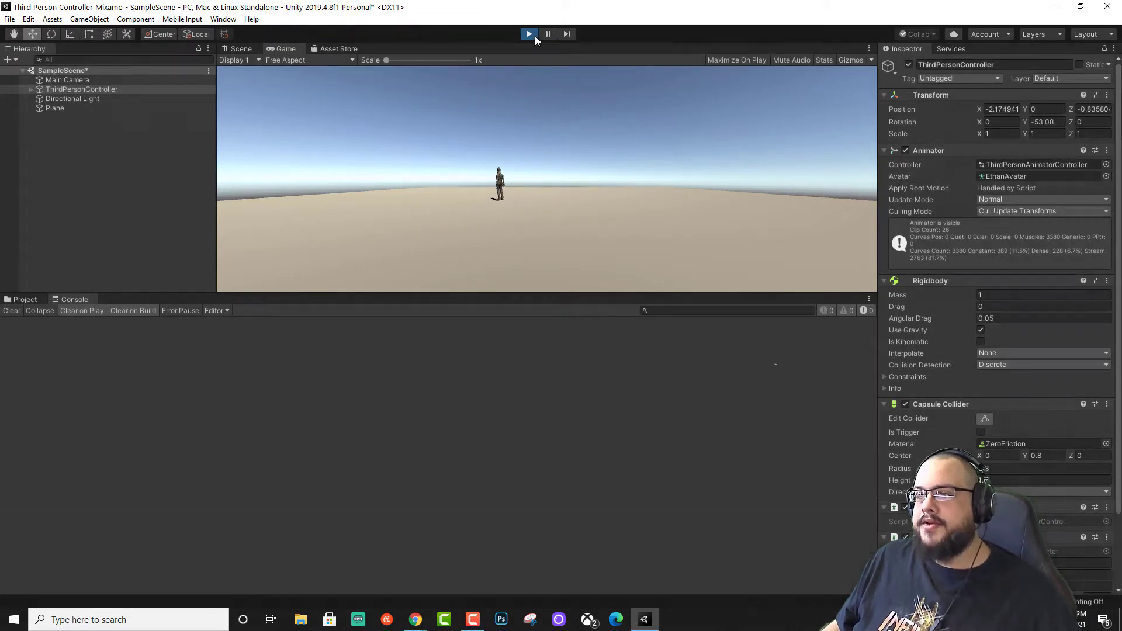
click(529, 34)
Make Main Camera a child of ThirdPersonController and move it behind the character to about Y 1.41, Z -3.15
click(31, 89)
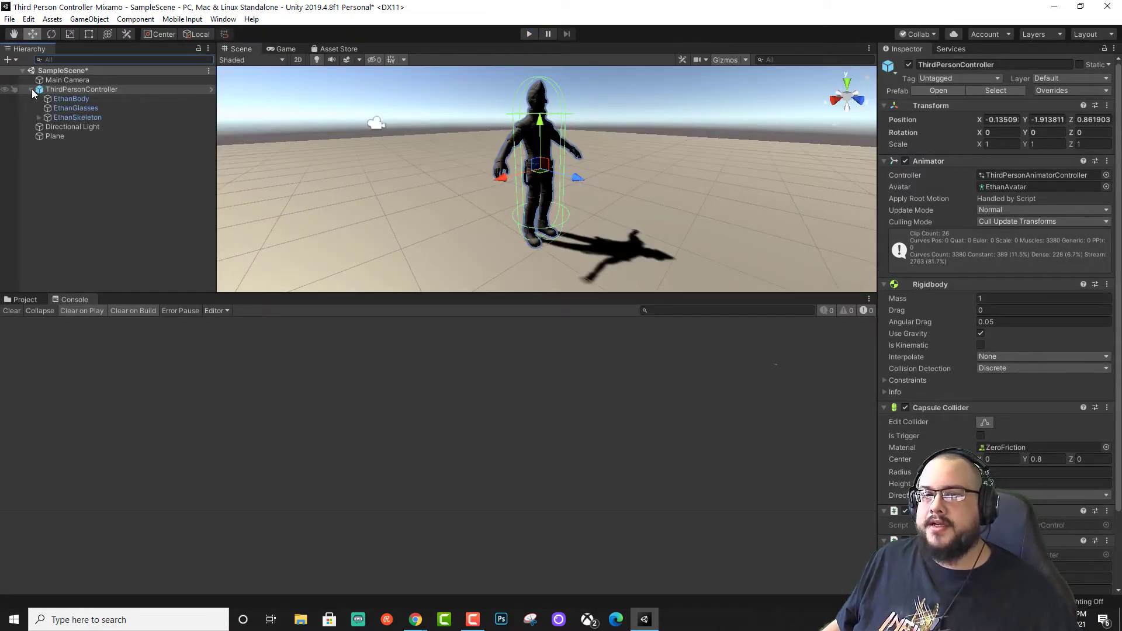
click(79, 80)
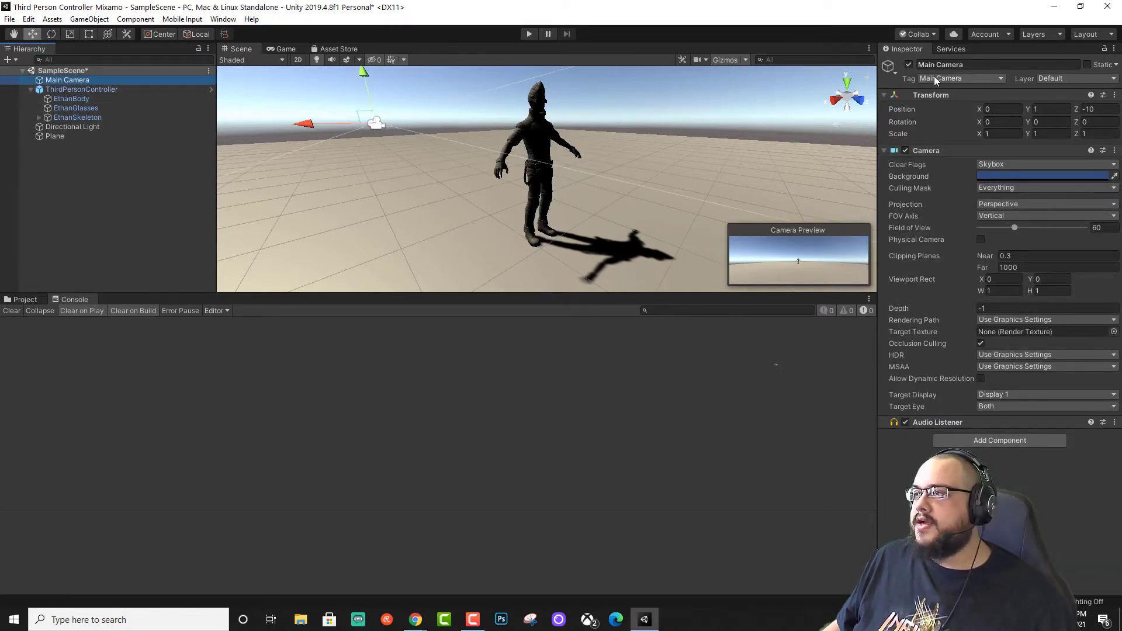
drag(78, 80, 92, 91)
right_drag(459, 146, 437, 131)
right_drag(372, 151, 473, 163)
drag(509, 170, 626, 135)
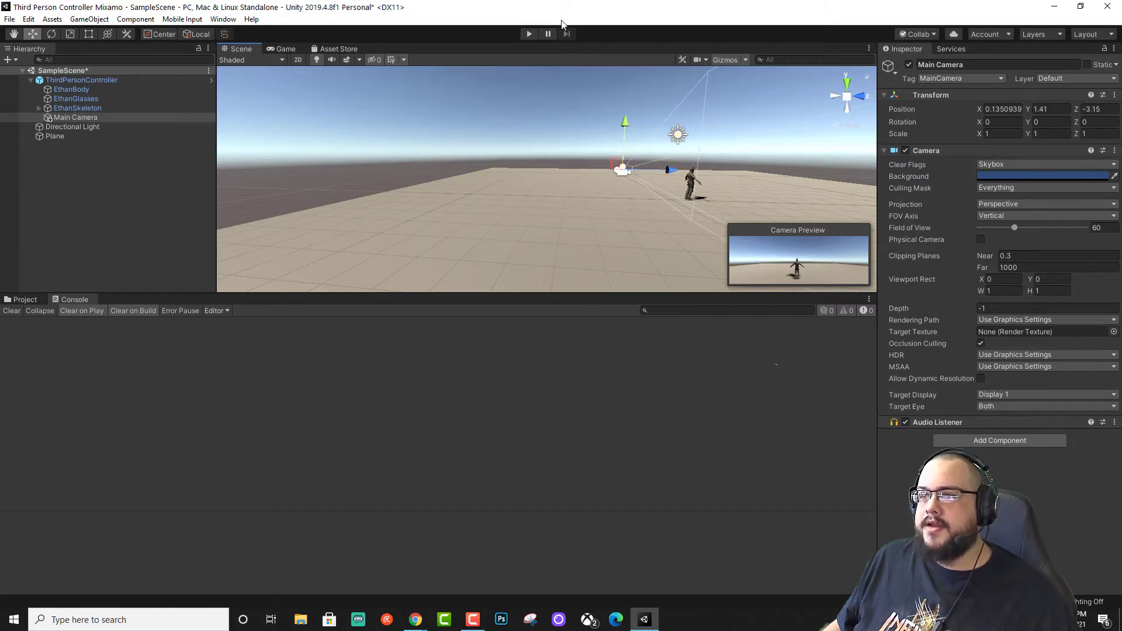
Run the scene again to test the camera following the moving and turning character, and stop play mode
click(534, 35)
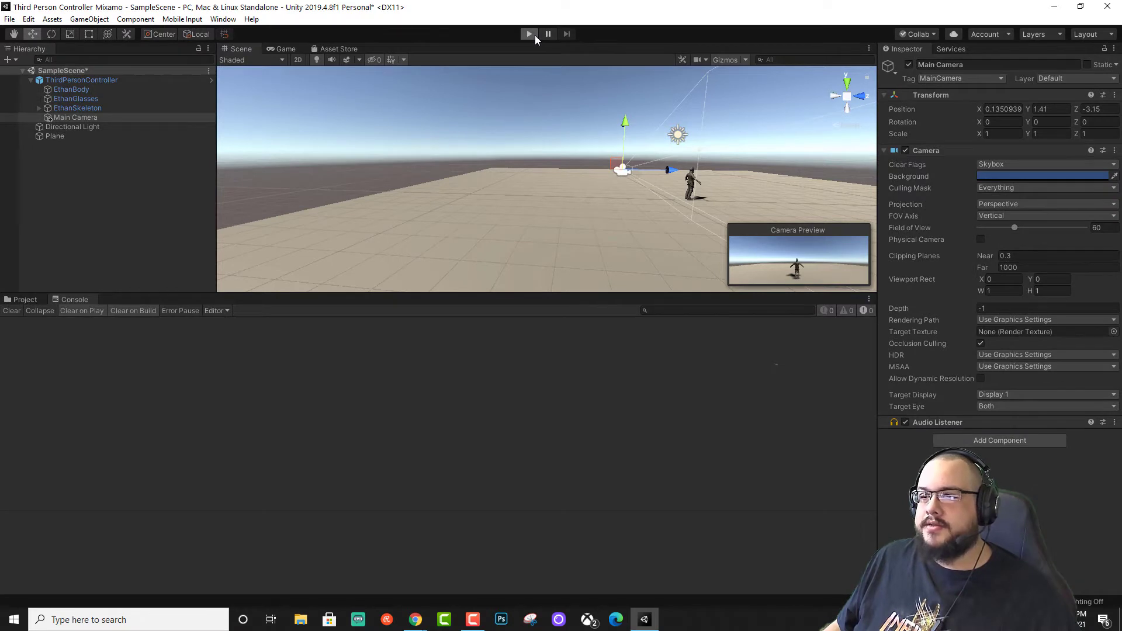
key(w)
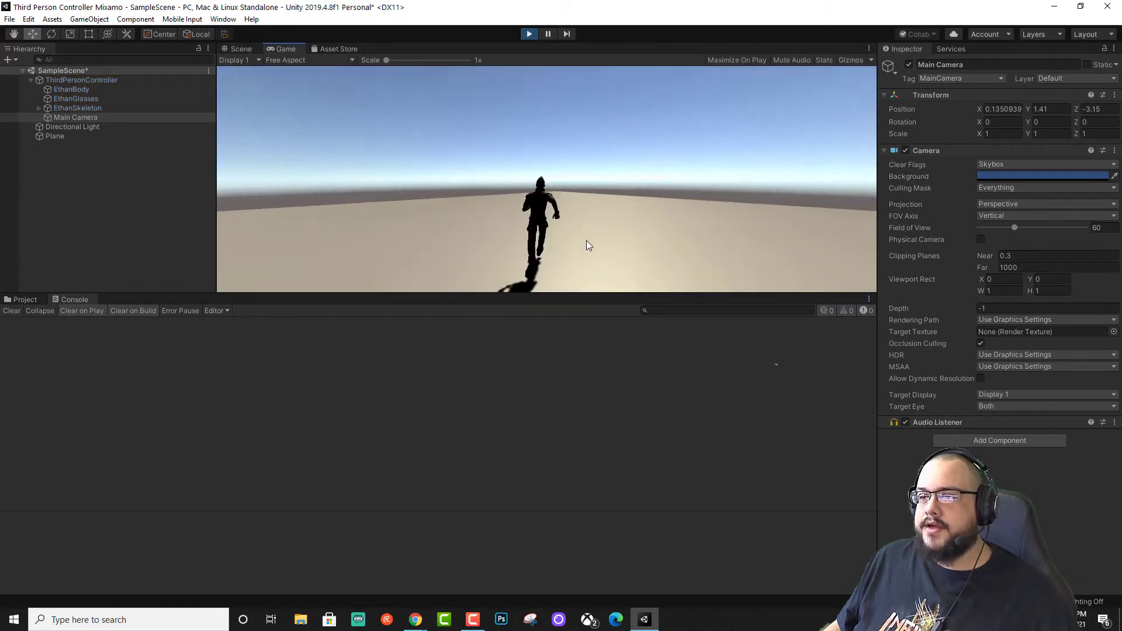
key(d)
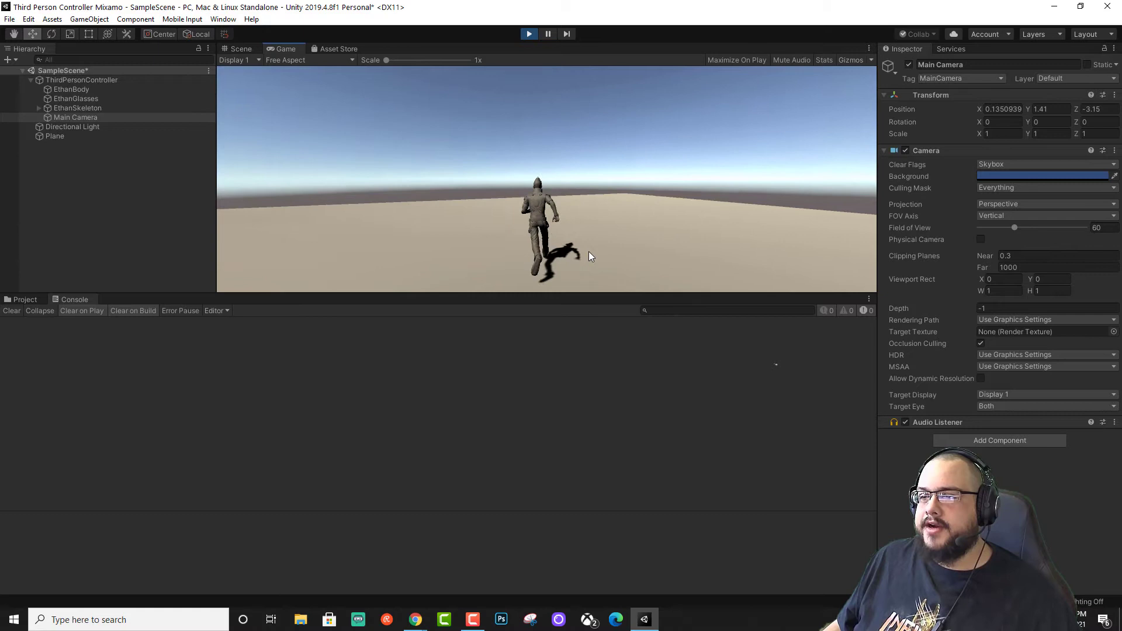
key(a)
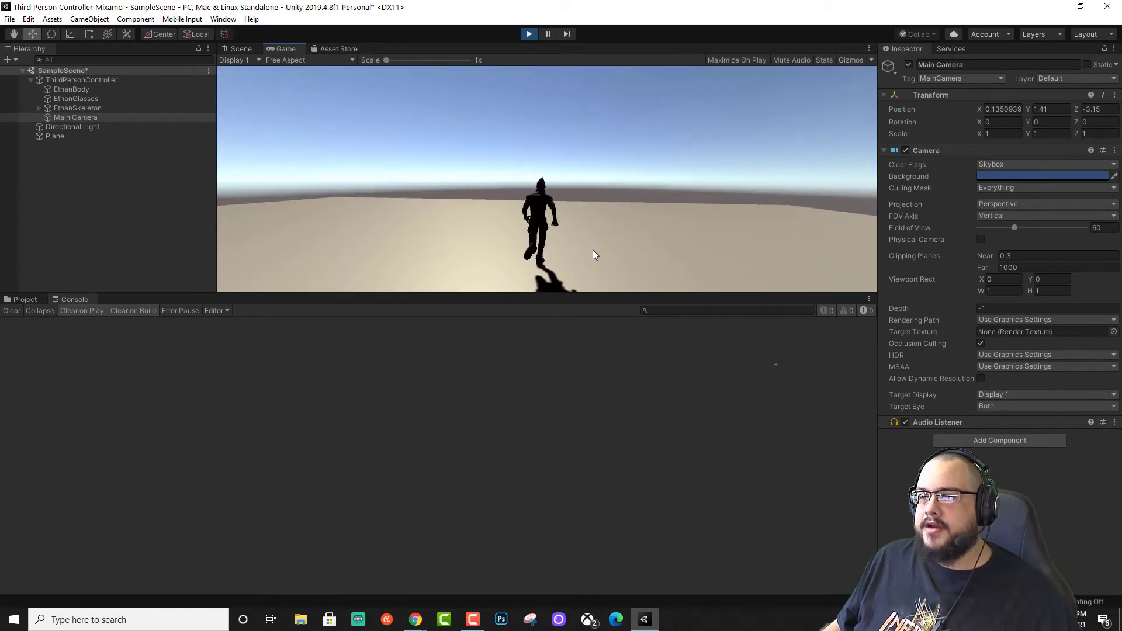
key(a)
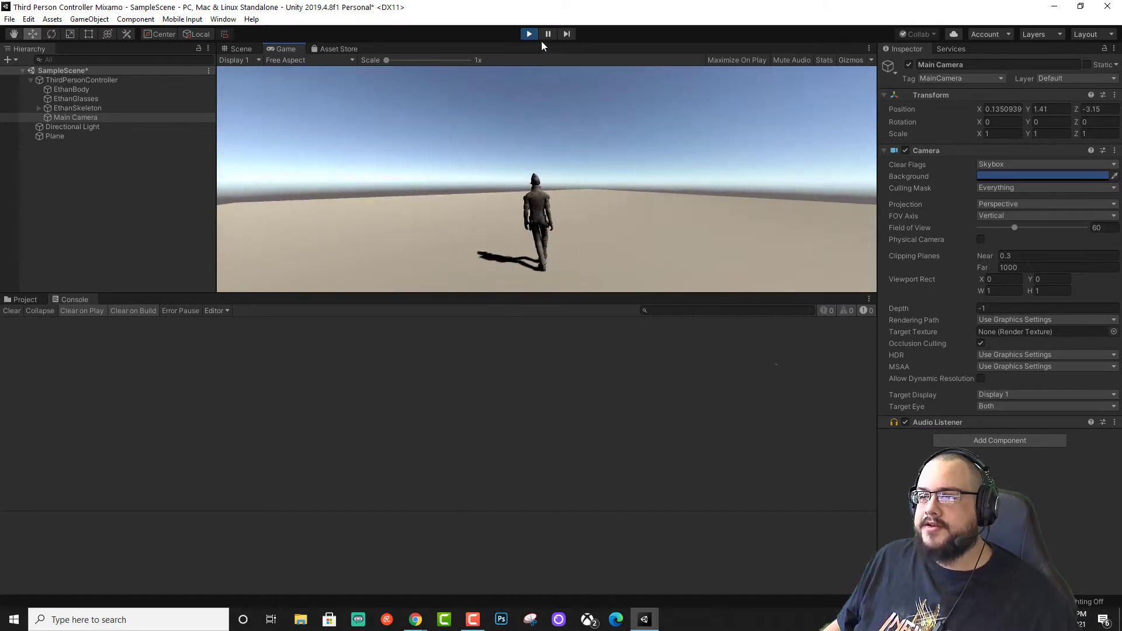
click(529, 33)
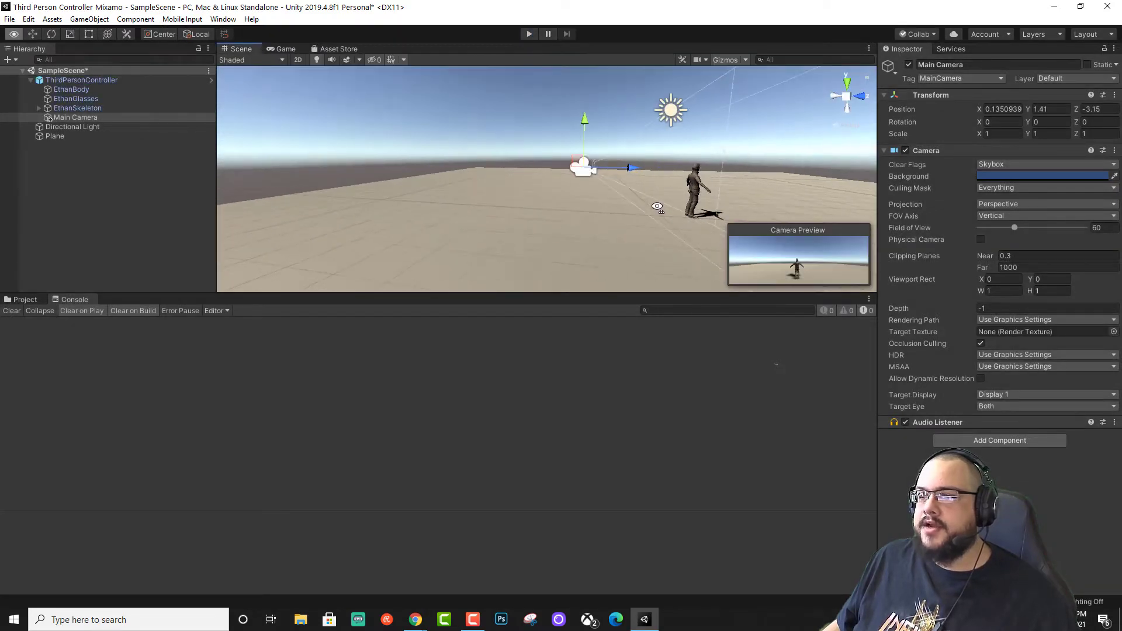
right_drag(658, 206, 545, 270)
key(a)
key(s)
key(w)
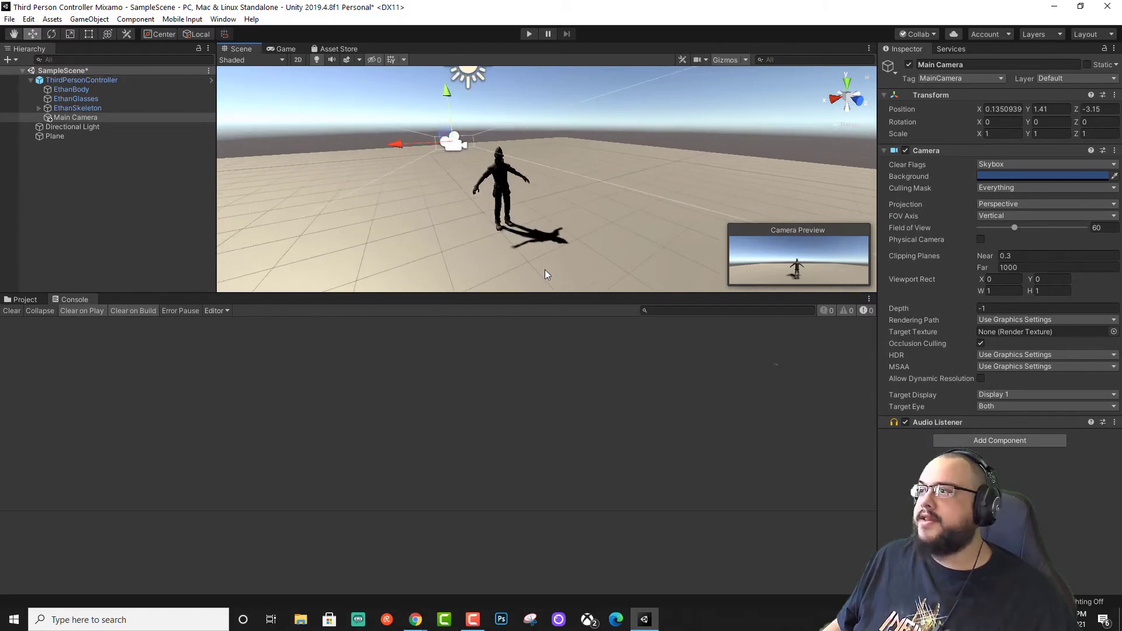
Switch to the Mixamo website in the browser and try to download the Paladin J Nordstrom character from the character library
key(alt+Tab)
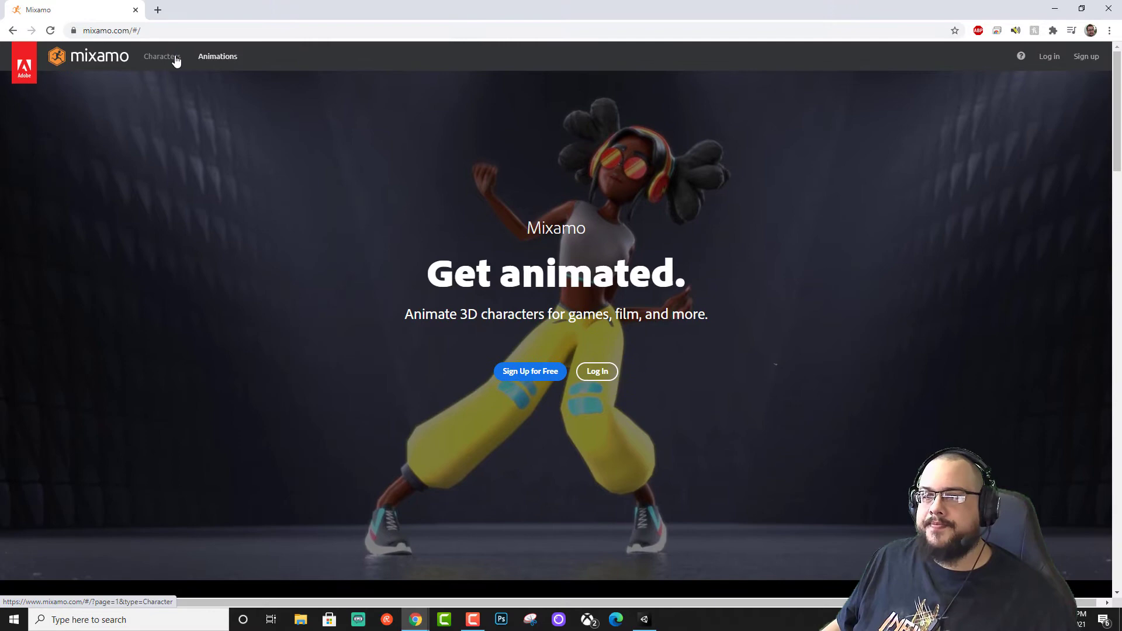
click(167, 62)
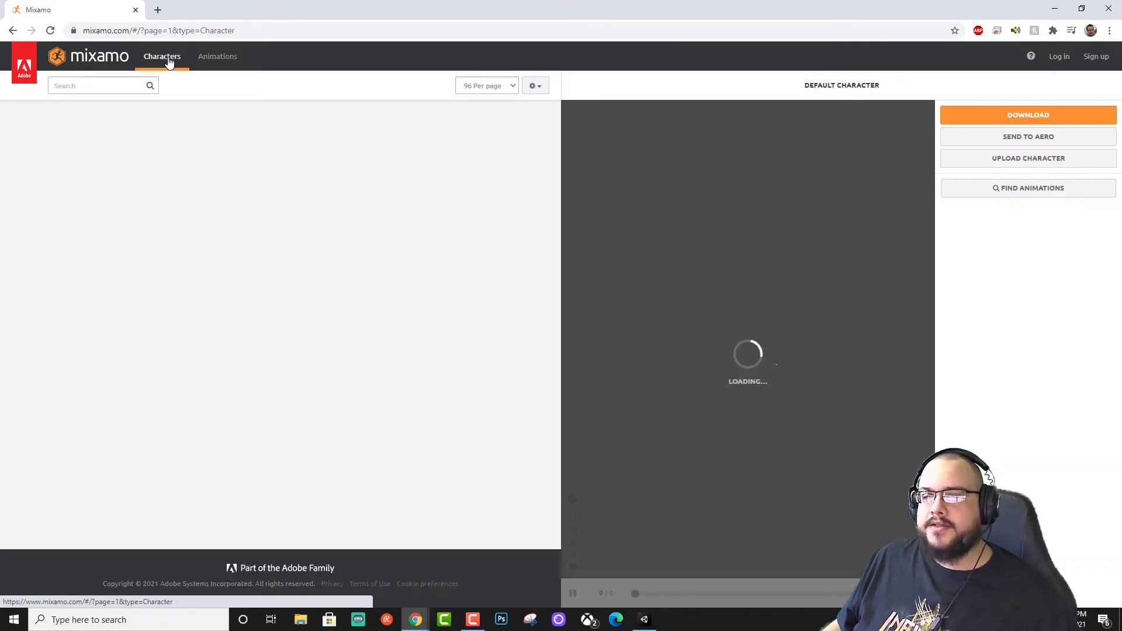
scroll(351, 227, down, 1)
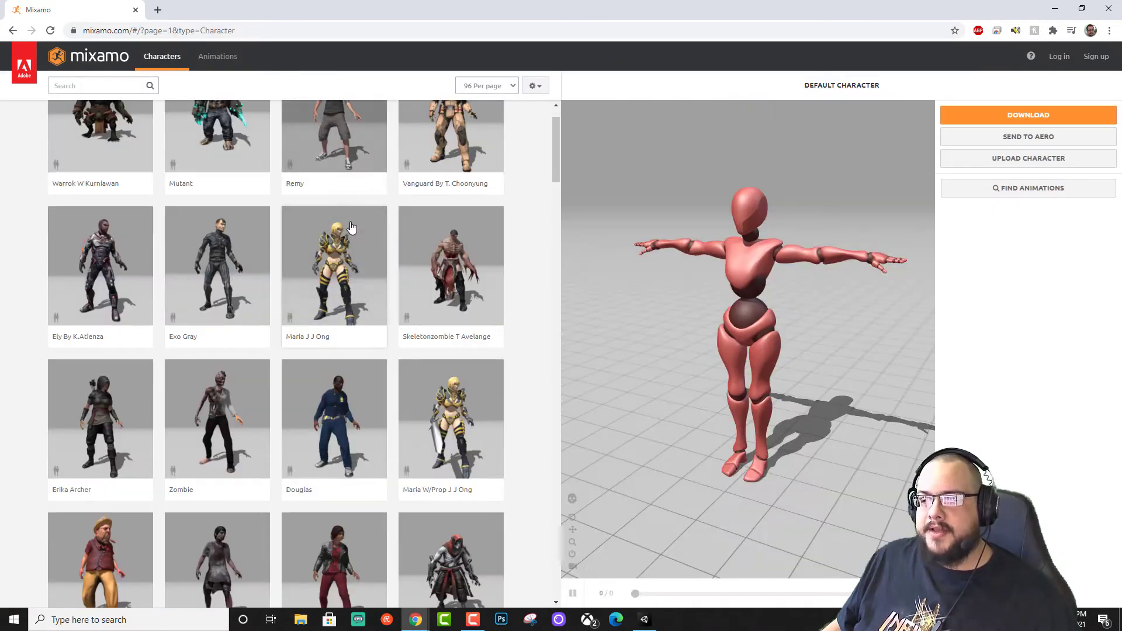
scroll(352, 231, down, 7)
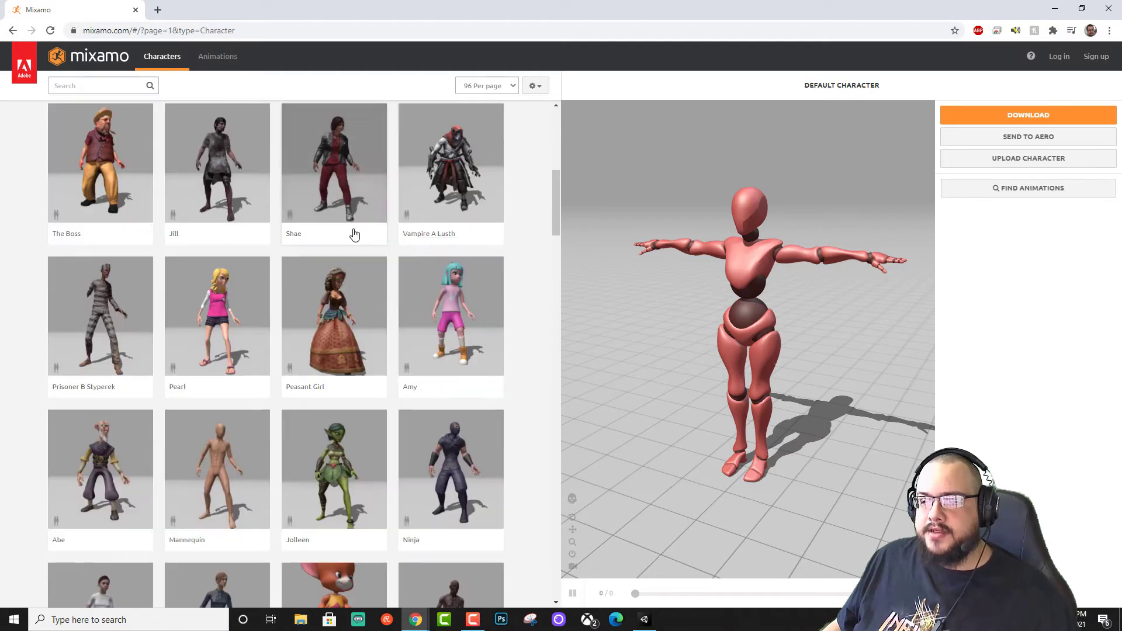
scroll(354, 240, down, 7)
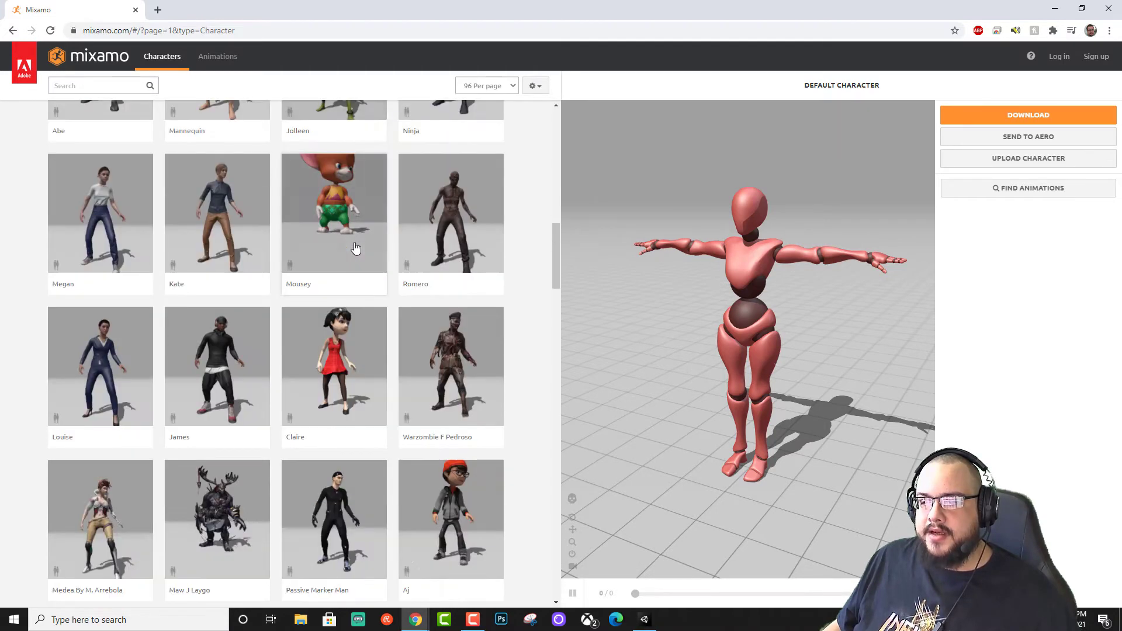
scroll(355, 249, down, 3)
scroll(354, 253, down, 3)
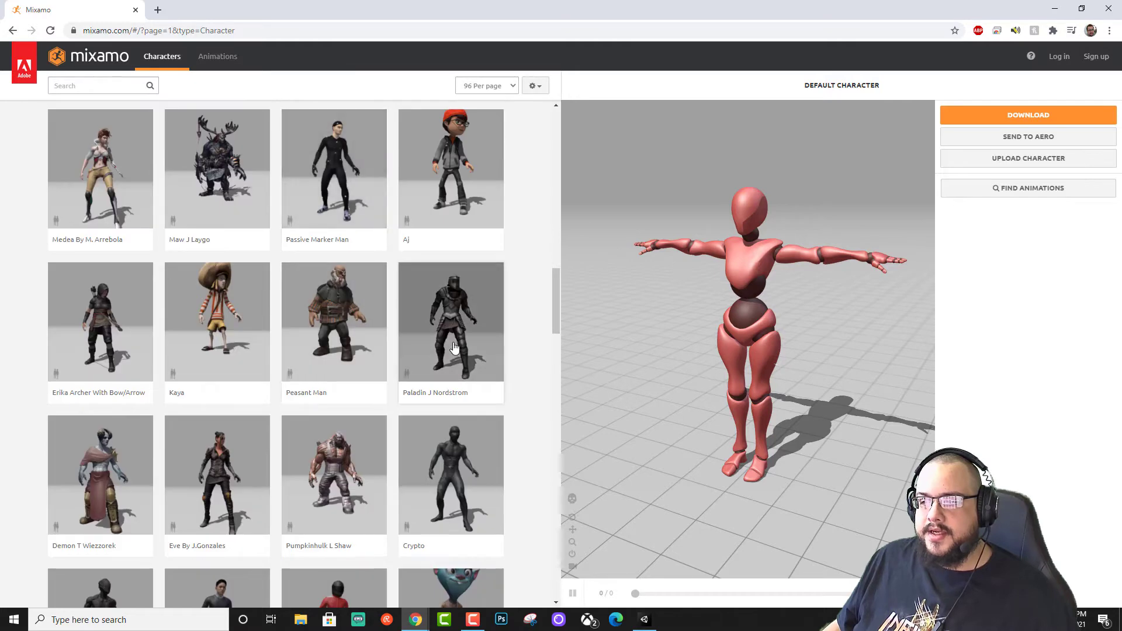
click(455, 347)
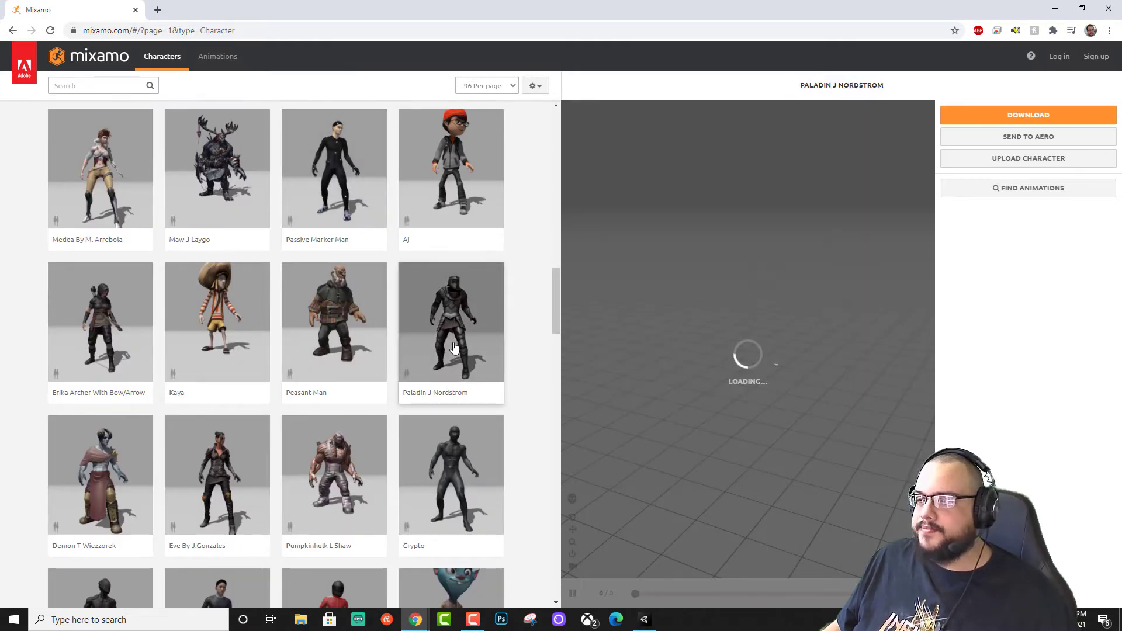
click(1007, 117)
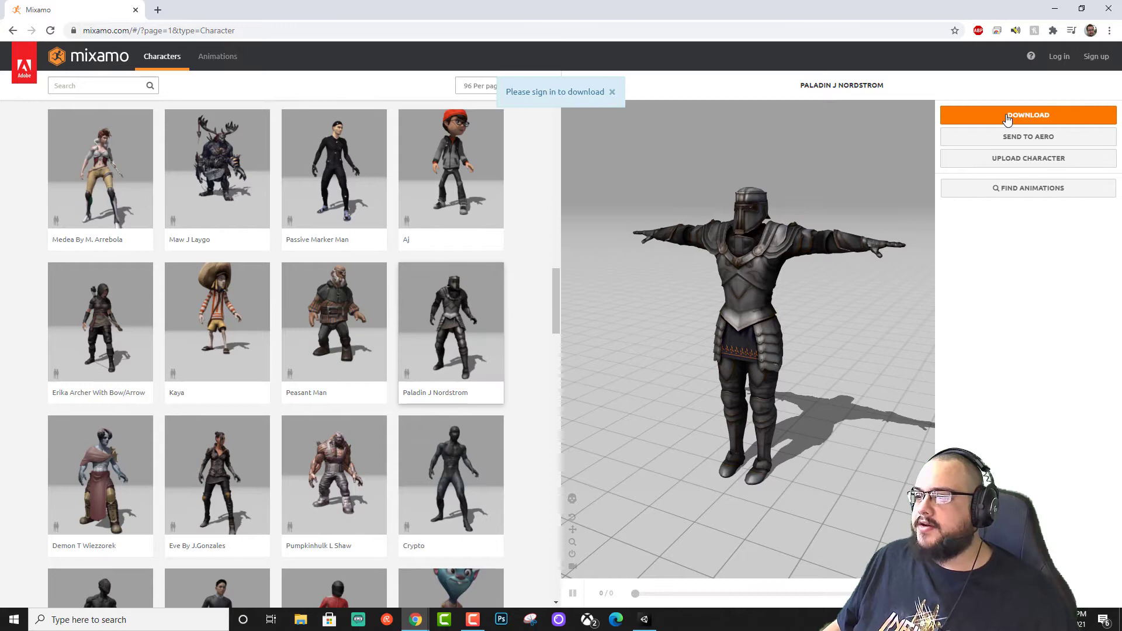
Log in to Mixamo with the Adobe account's saved e-mail address and password
click(1062, 66)
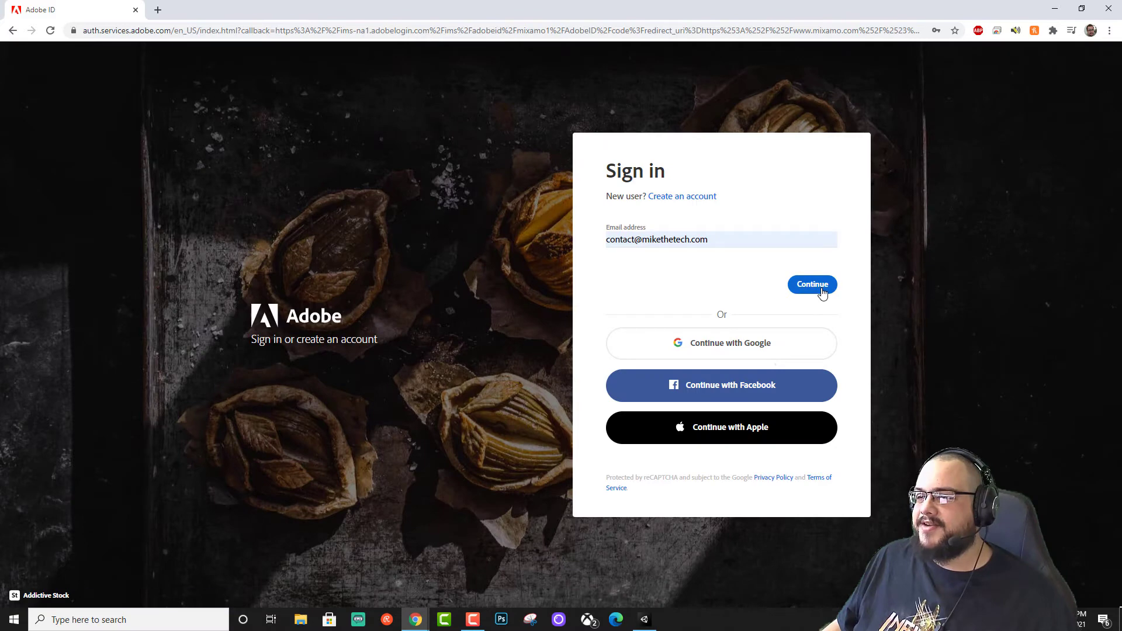
click(822, 290)
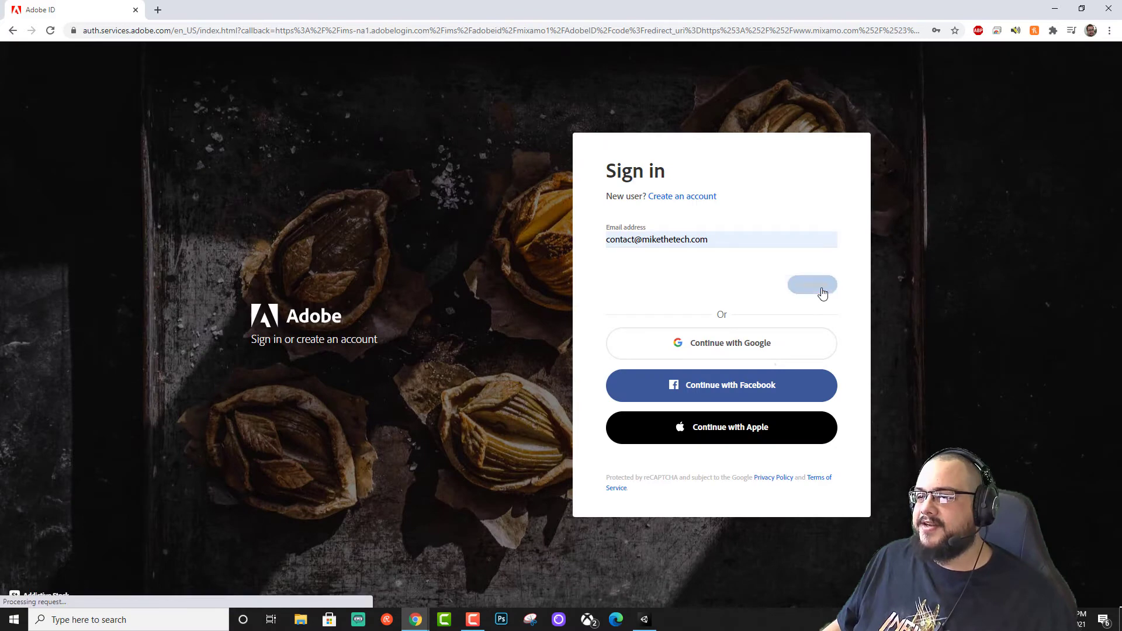
click(826, 325)
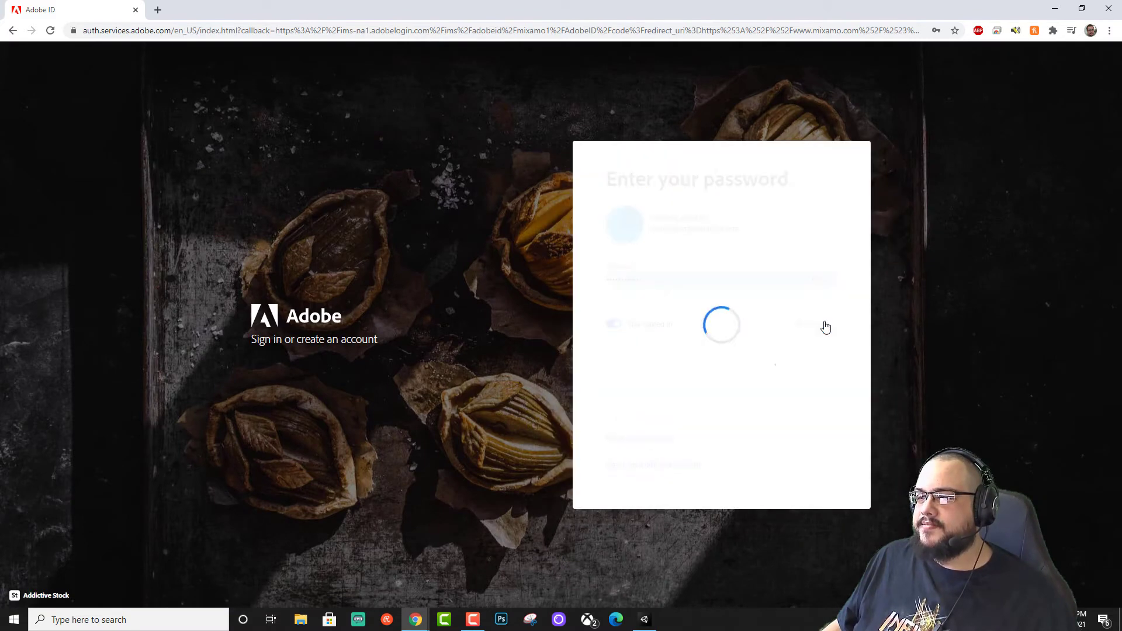
click(812, 451)
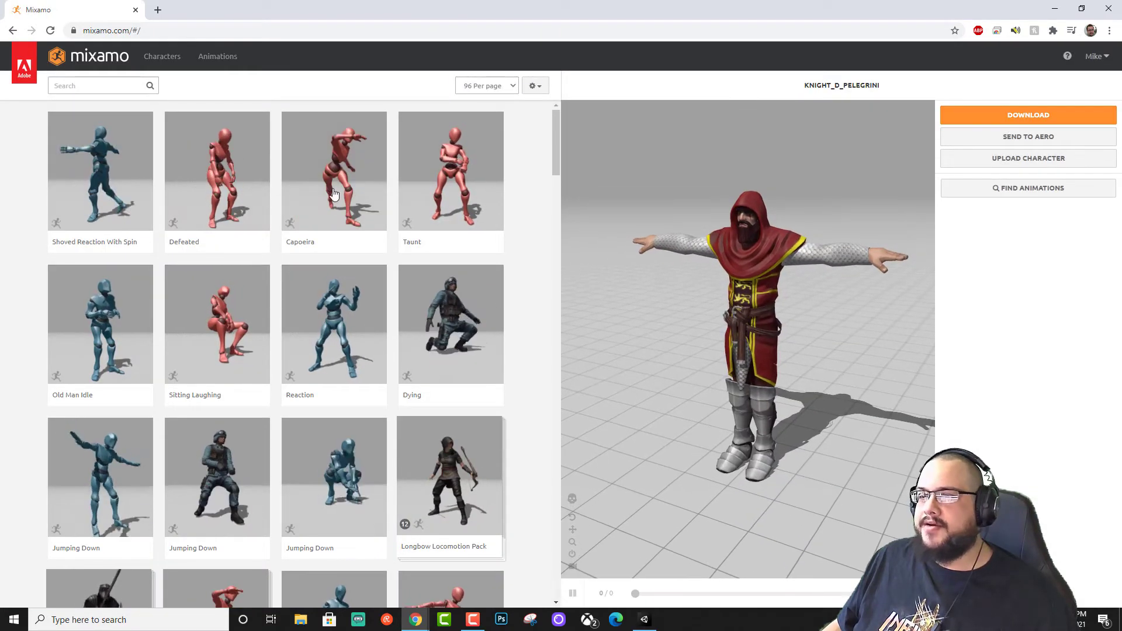
Load the Paladin J Nordstrom character from the Mixamo character library in place of the current one
click(169, 59)
scroll(433, 282, down, 10)
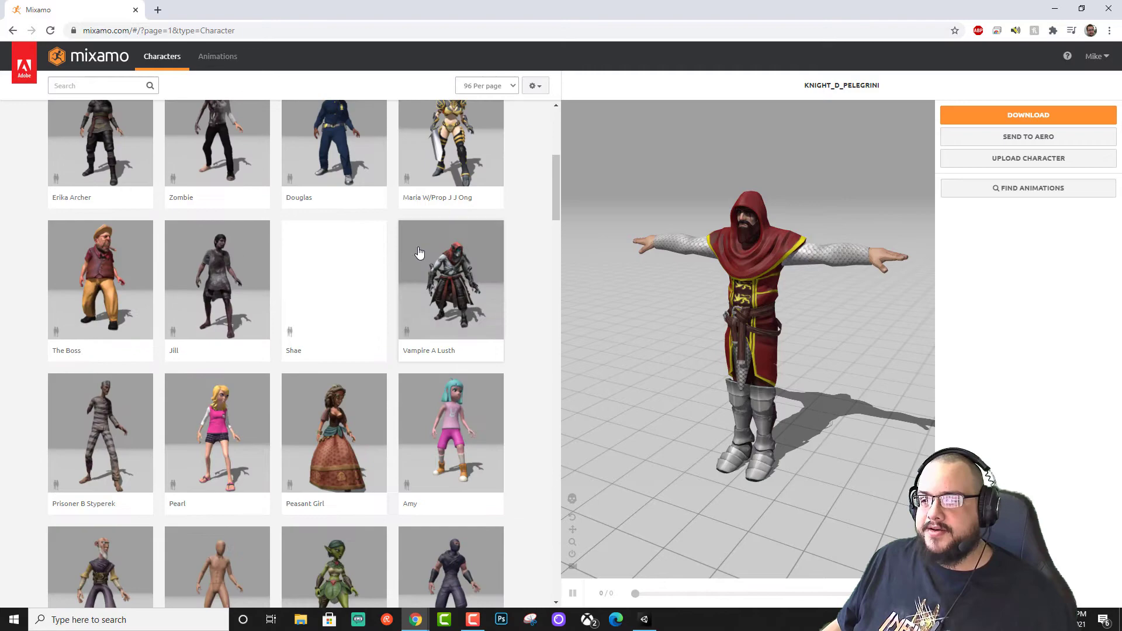
scroll(433, 282, down, 10)
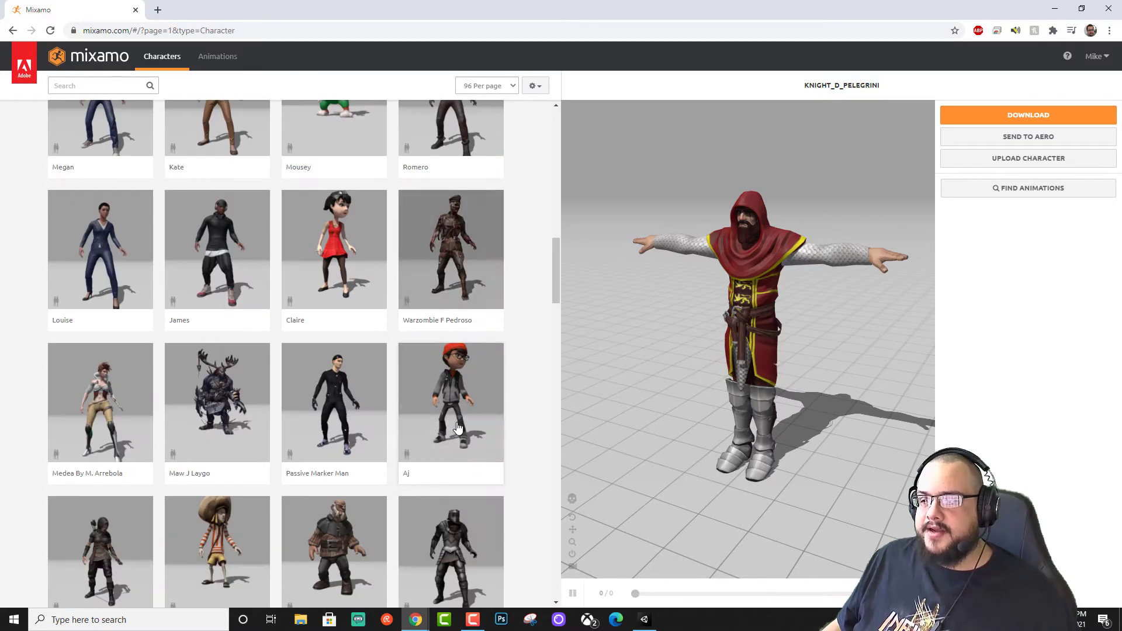
click(450, 347)
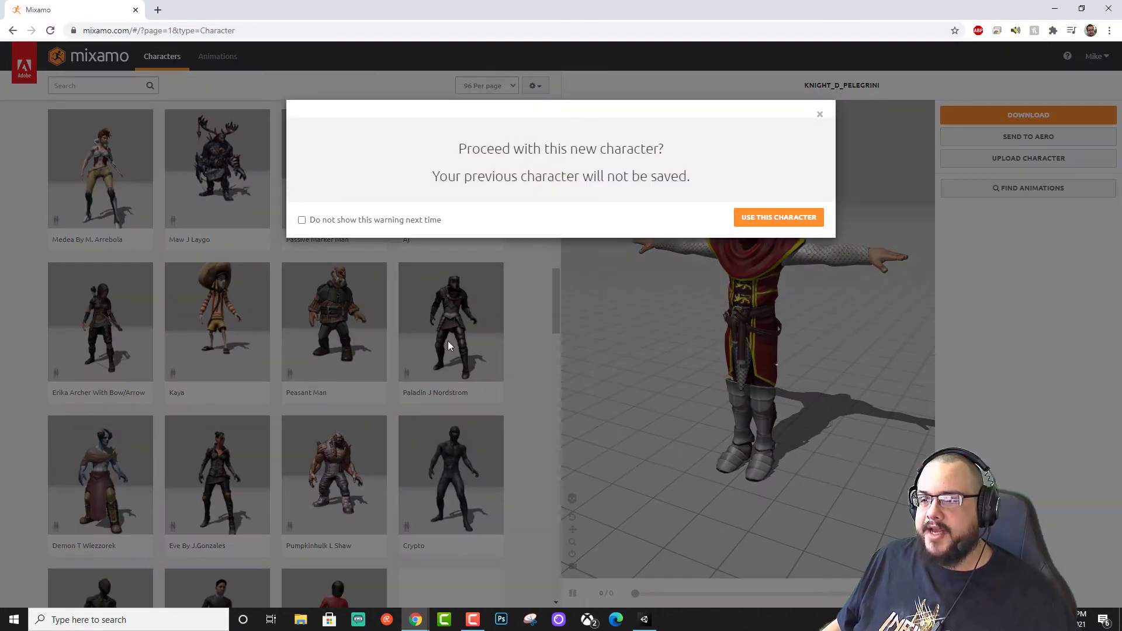
click(754, 218)
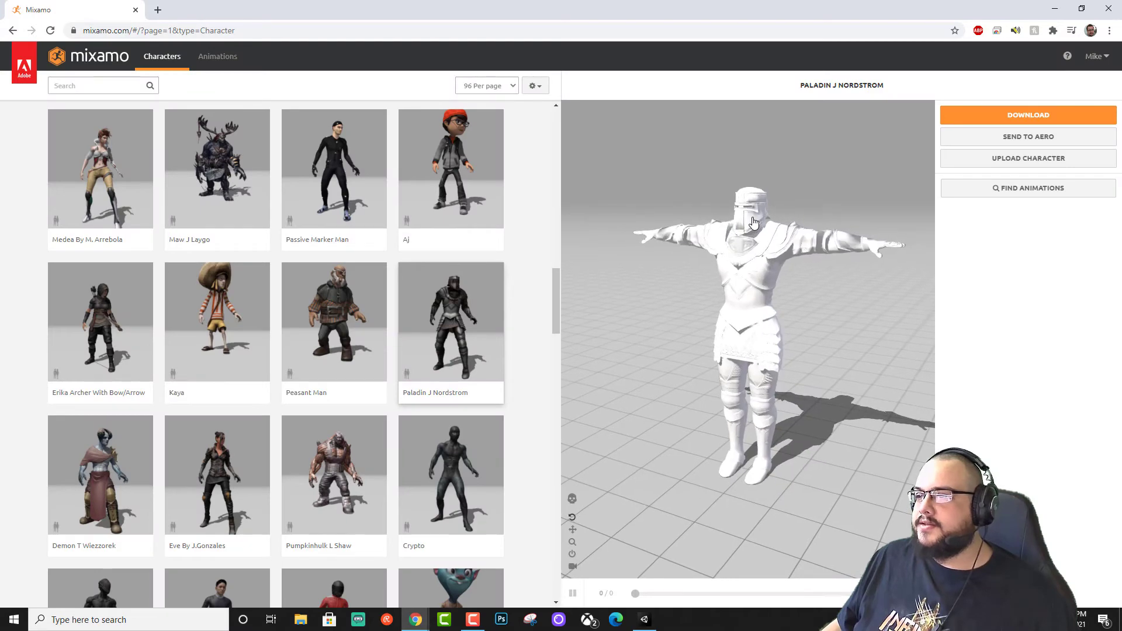
Download the Paladin character in FBX for Unity (.fbx) format with the T-pose
click(982, 114)
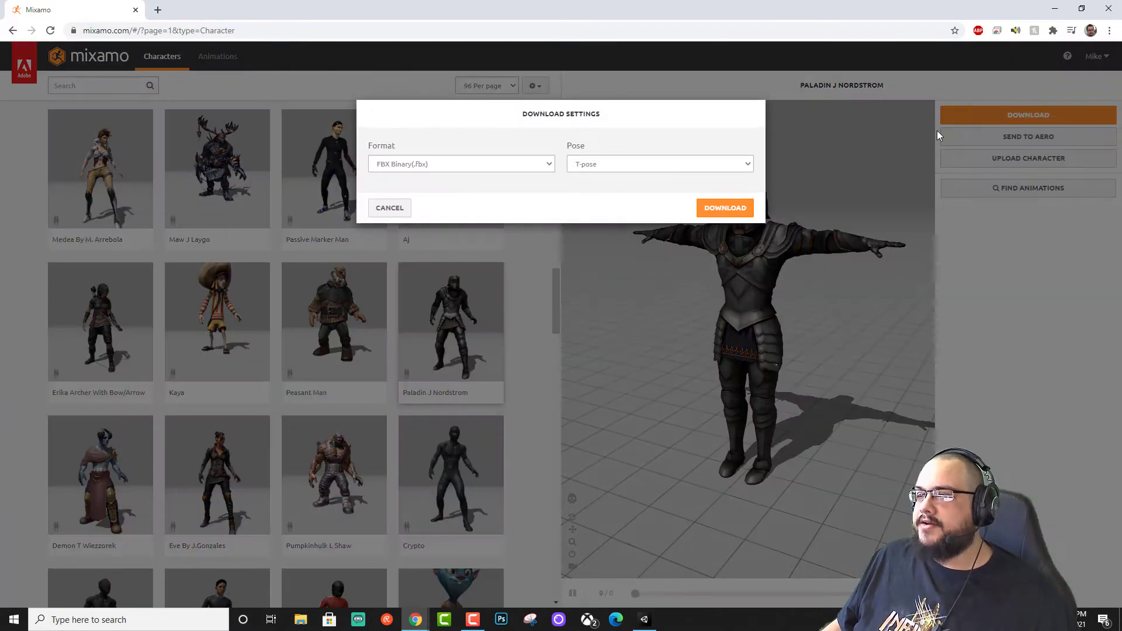
click(443, 168)
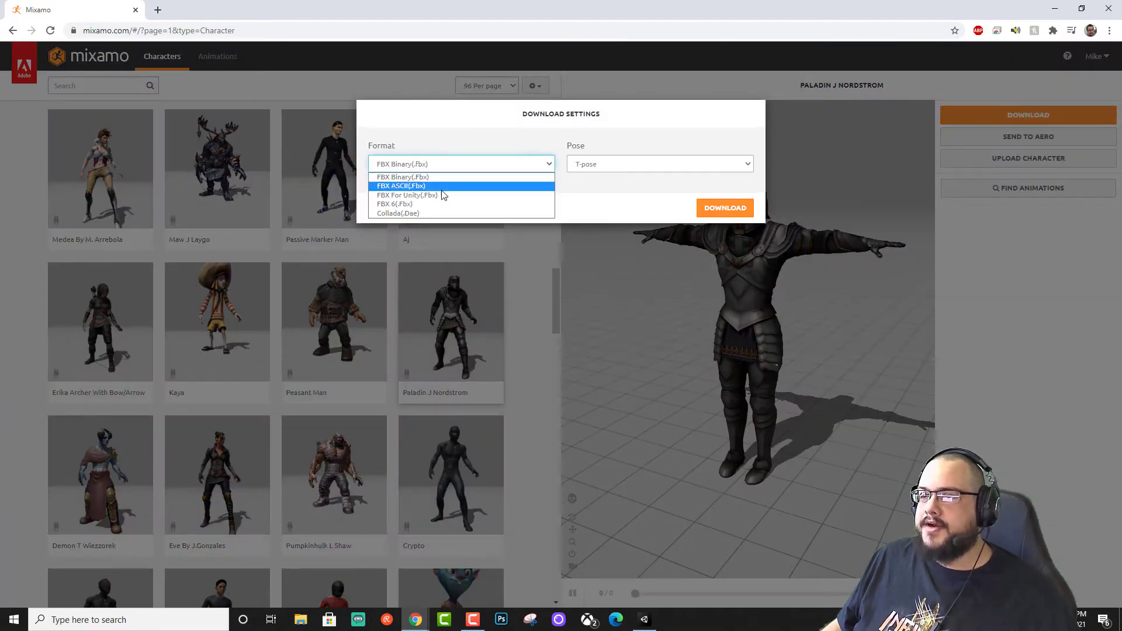
click(444, 195)
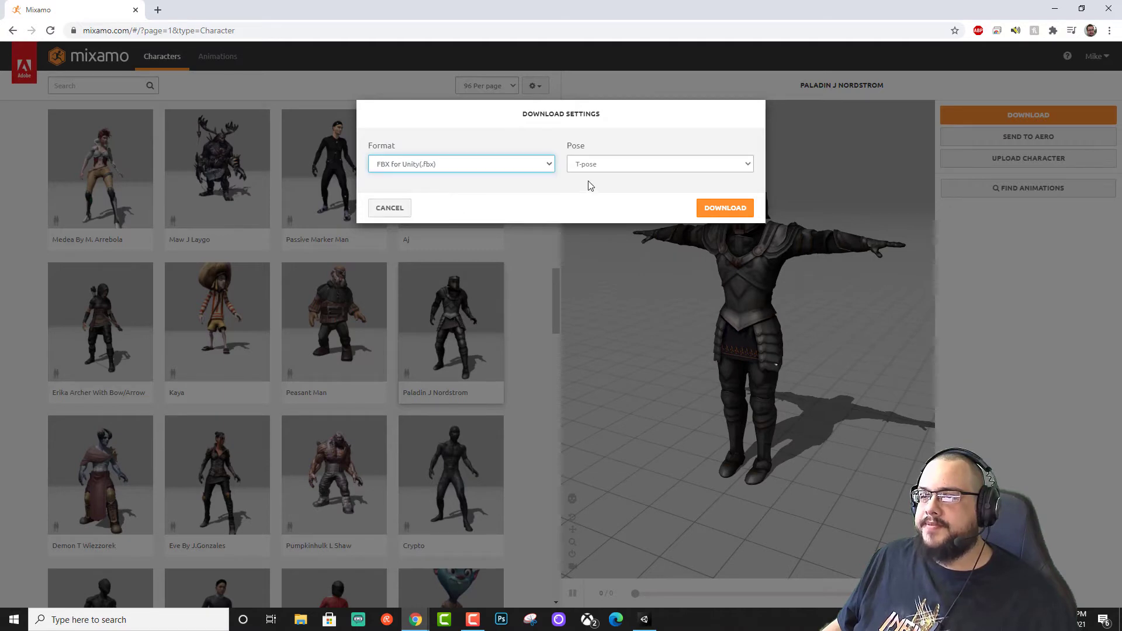
click(726, 209)
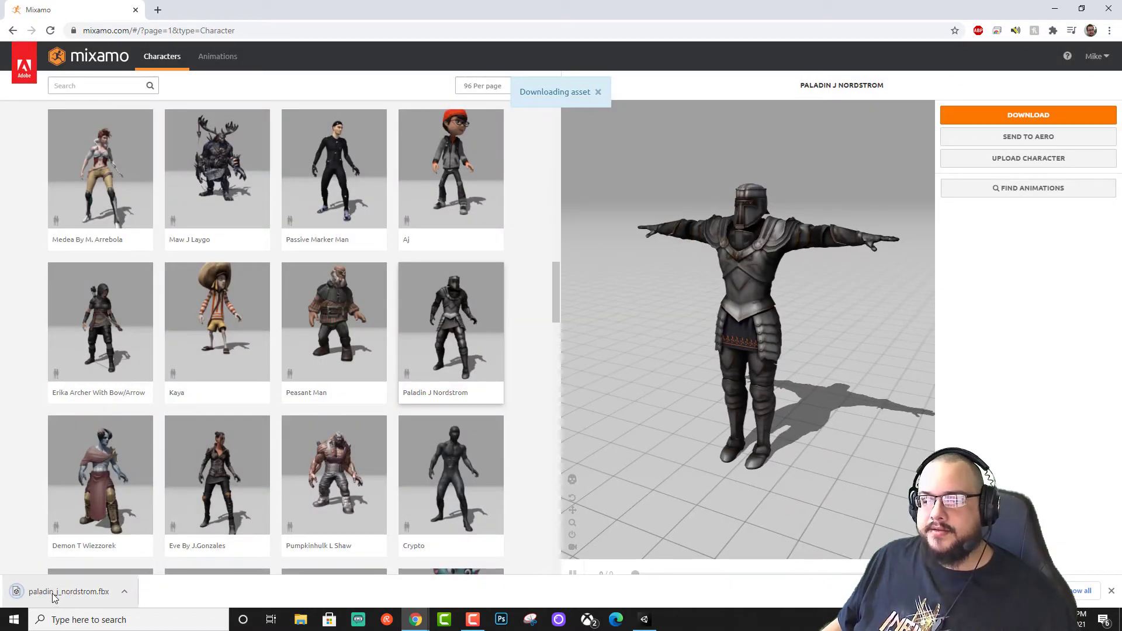
Show the project's asset browser in Unity and try to bring the downloaded paladin_j_nordstrom.fbx into the Utility folder
drag(66, 597, 266, 403)
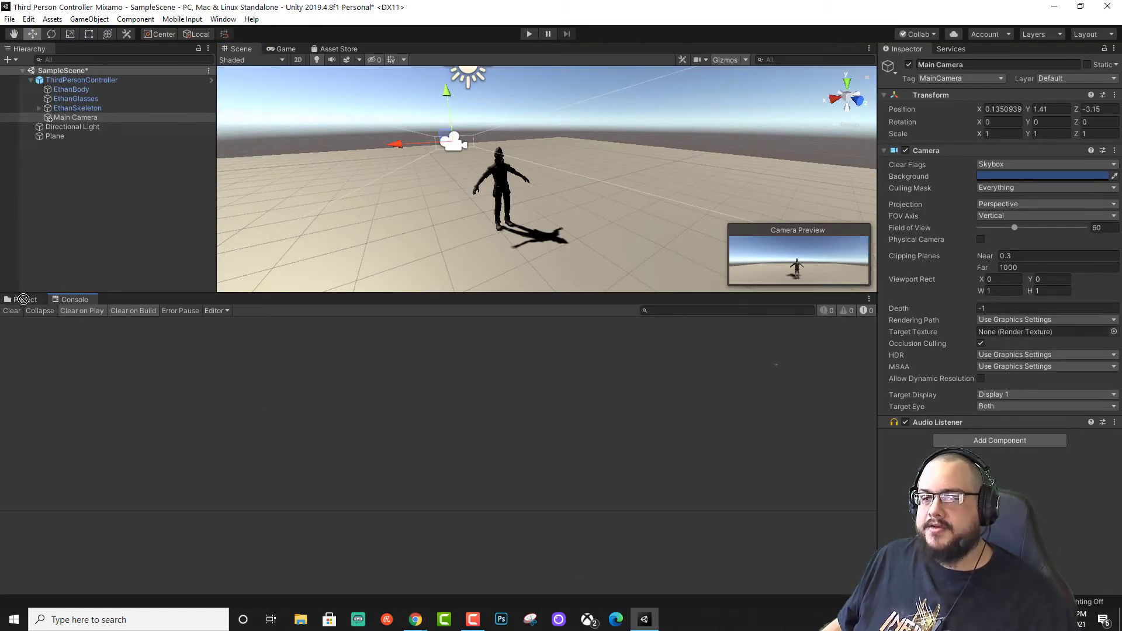
drag(23, 299, 24, 302)
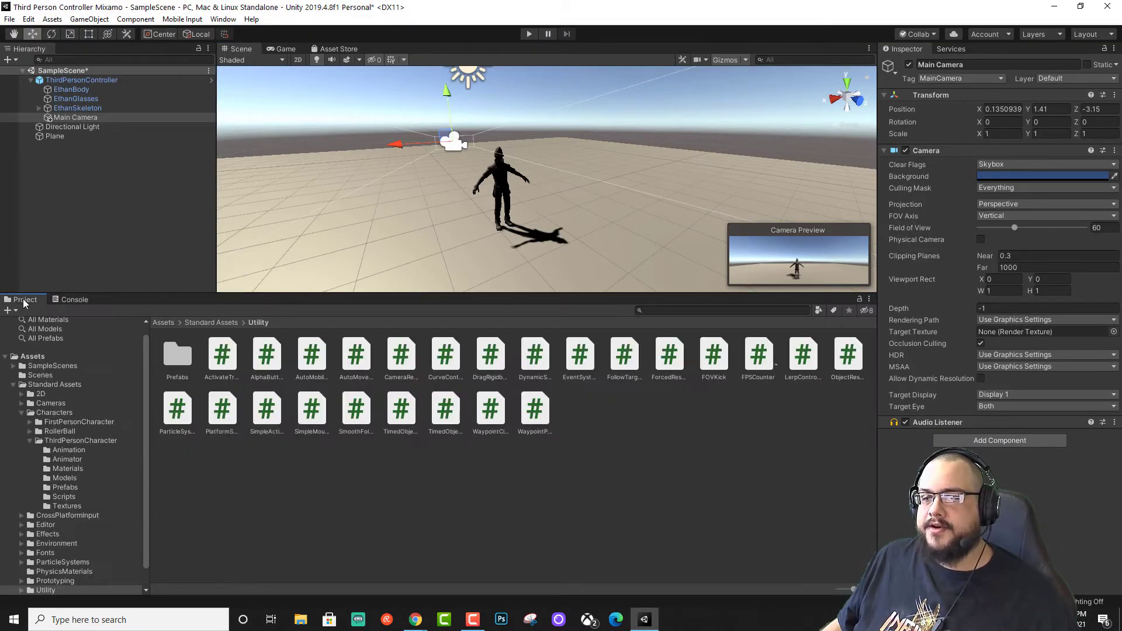
click(301, 618)
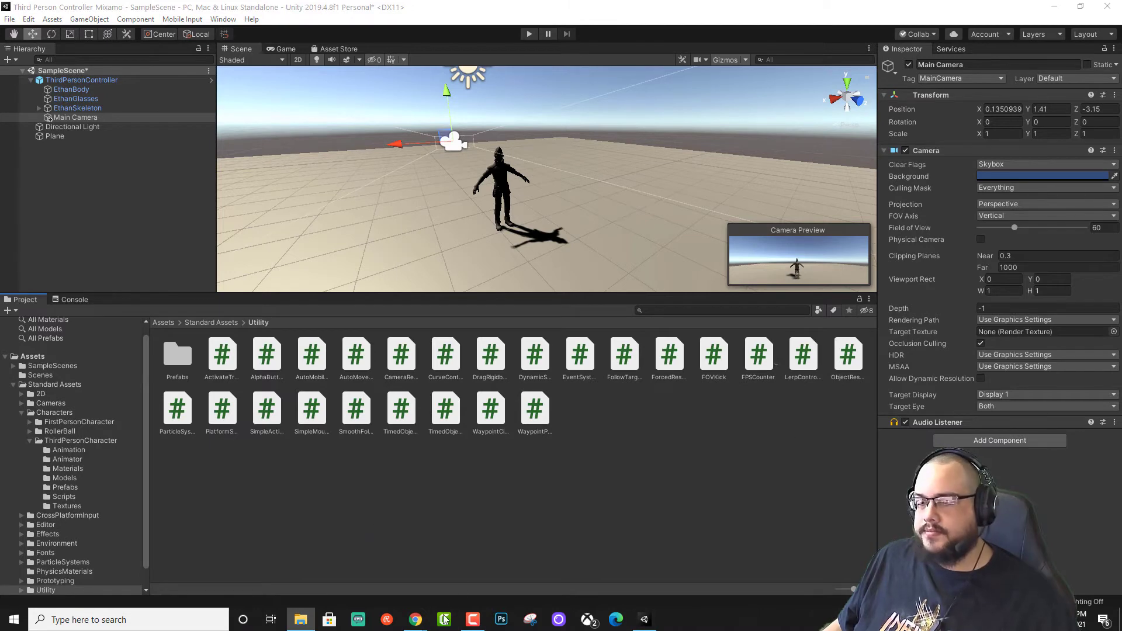
mouse_move(421, 622)
click(541, 570)
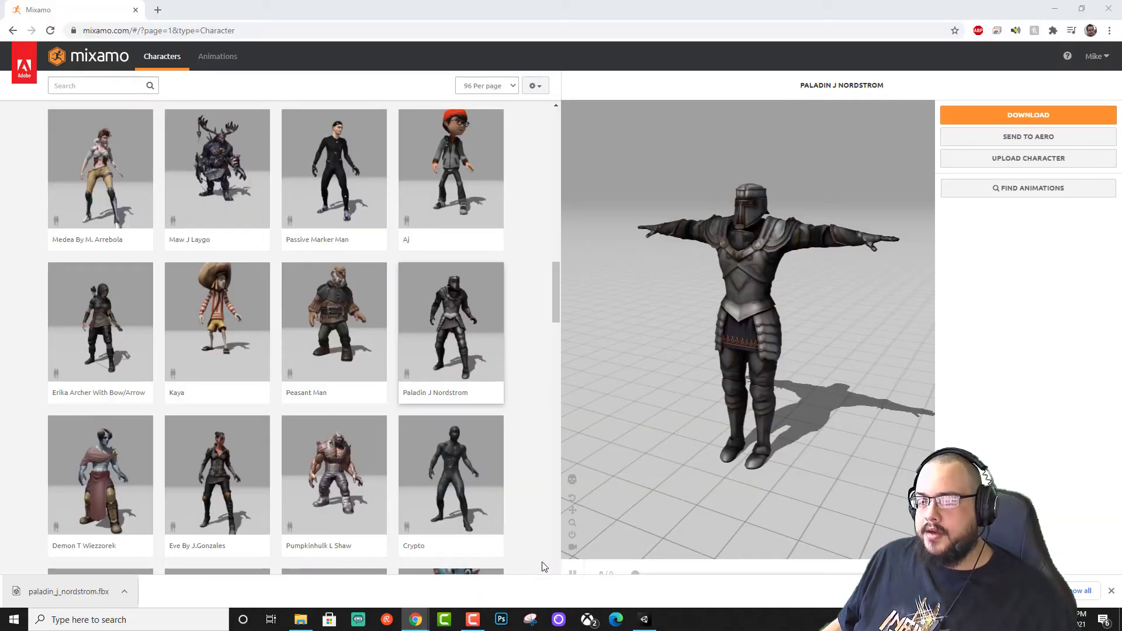
drag(85, 593, 465, 486)
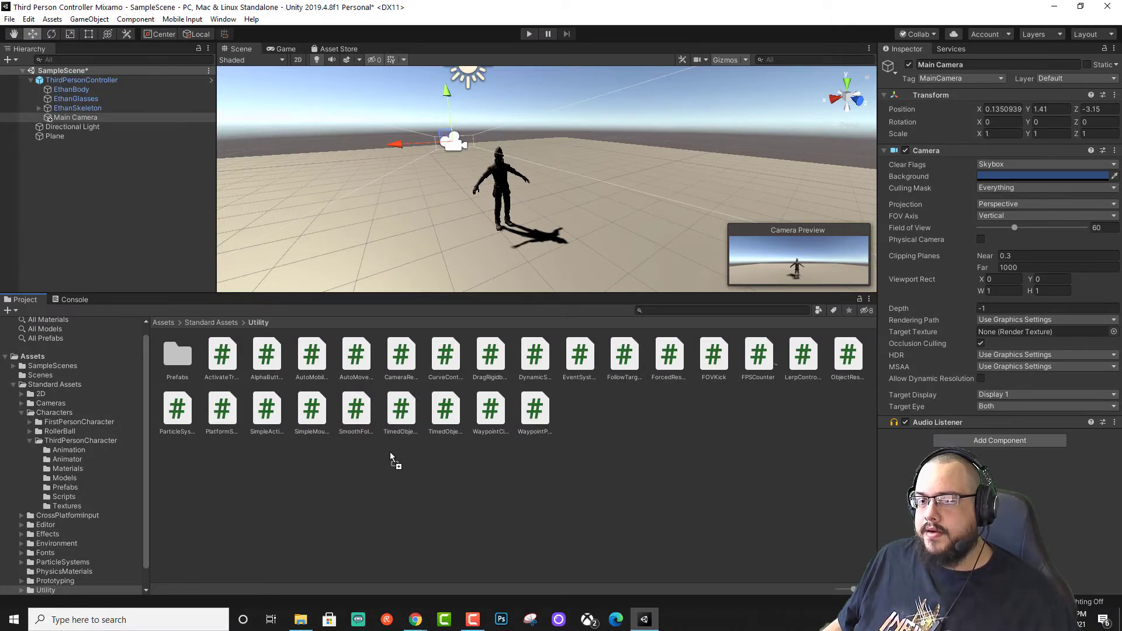
drag(613, 593, 646, 614)
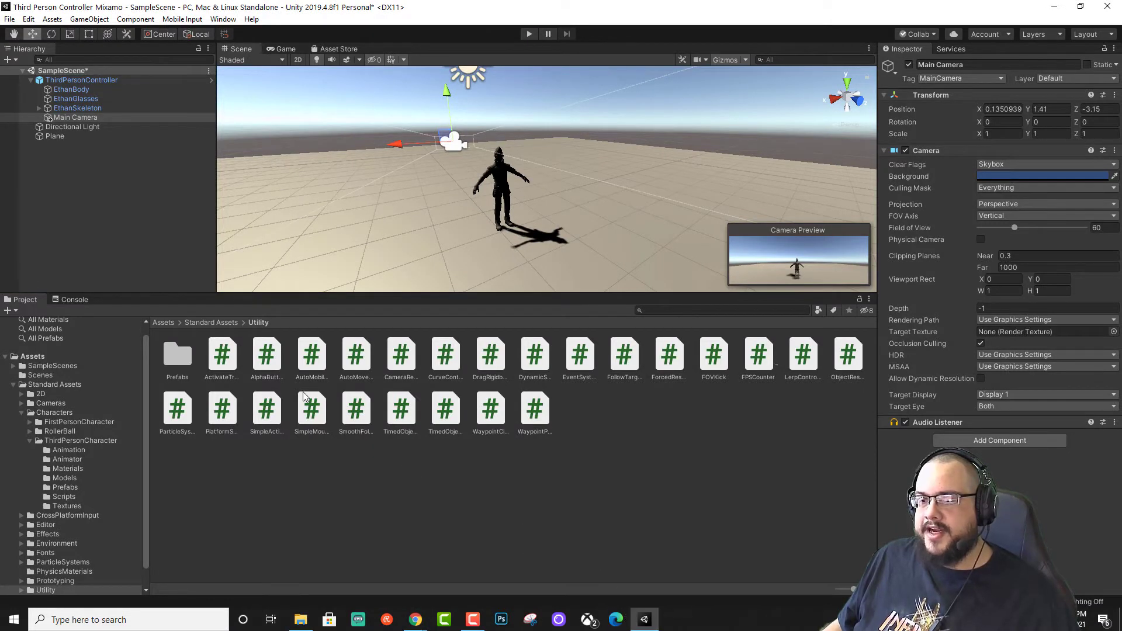
Import the downloaded paladin_j_nordstrom.fbx from the browser into the Unity project's top-level Assets folder
click(158, 325)
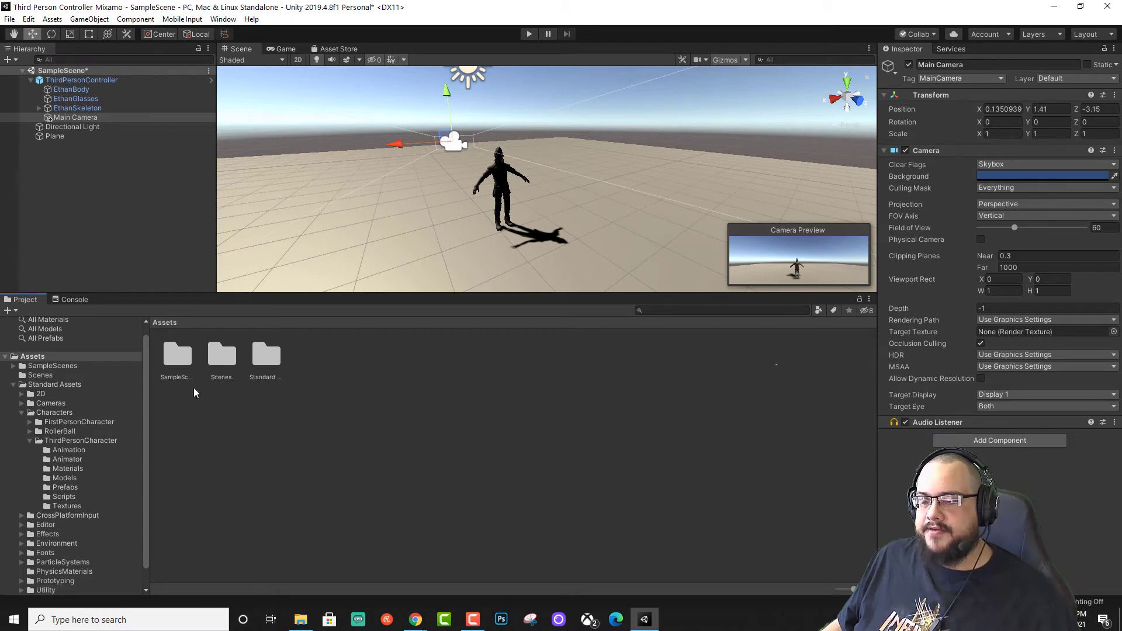
mouse_move(420, 621)
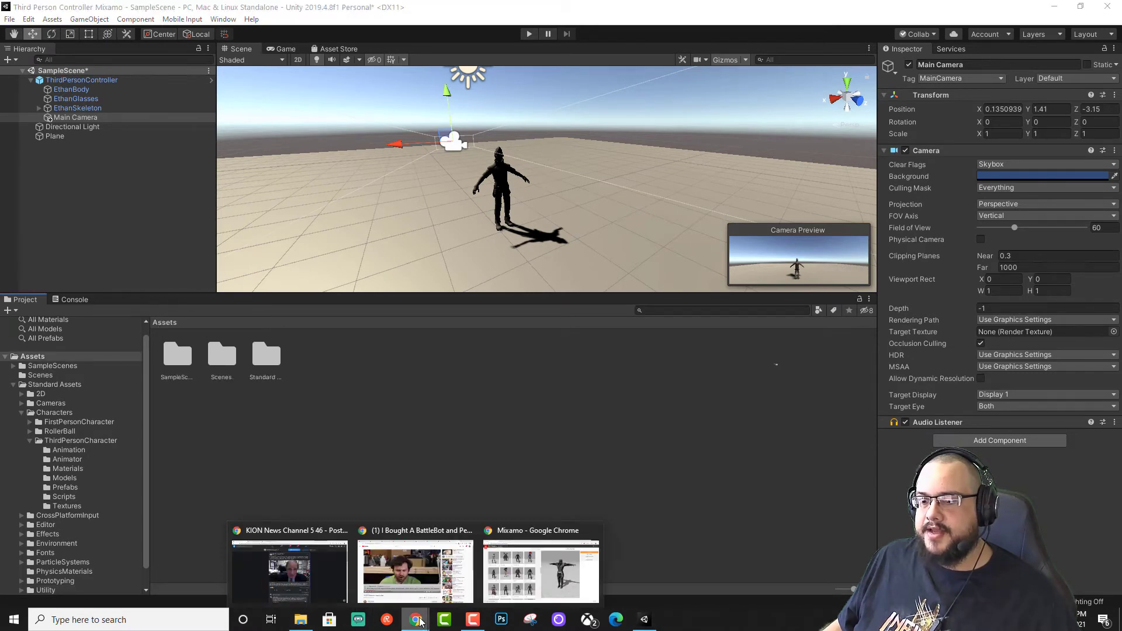
click(540, 571)
drag(69, 592, 398, 462)
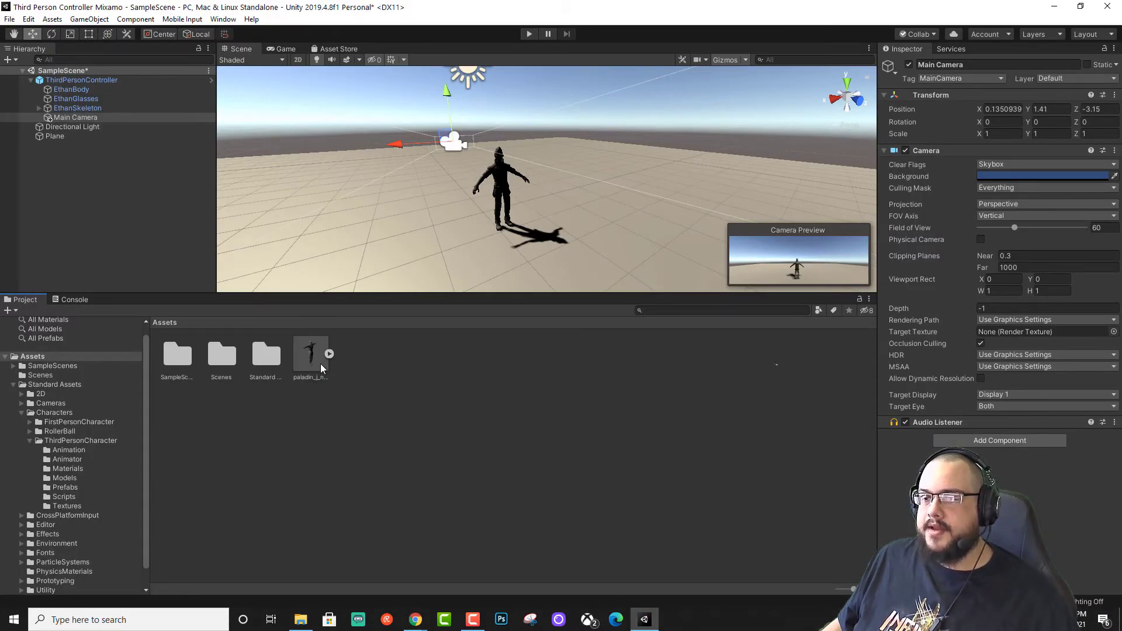
Set the imported paladin model's rig to the Humanoid animation type, apply it, and display its material import settings
click(320, 363)
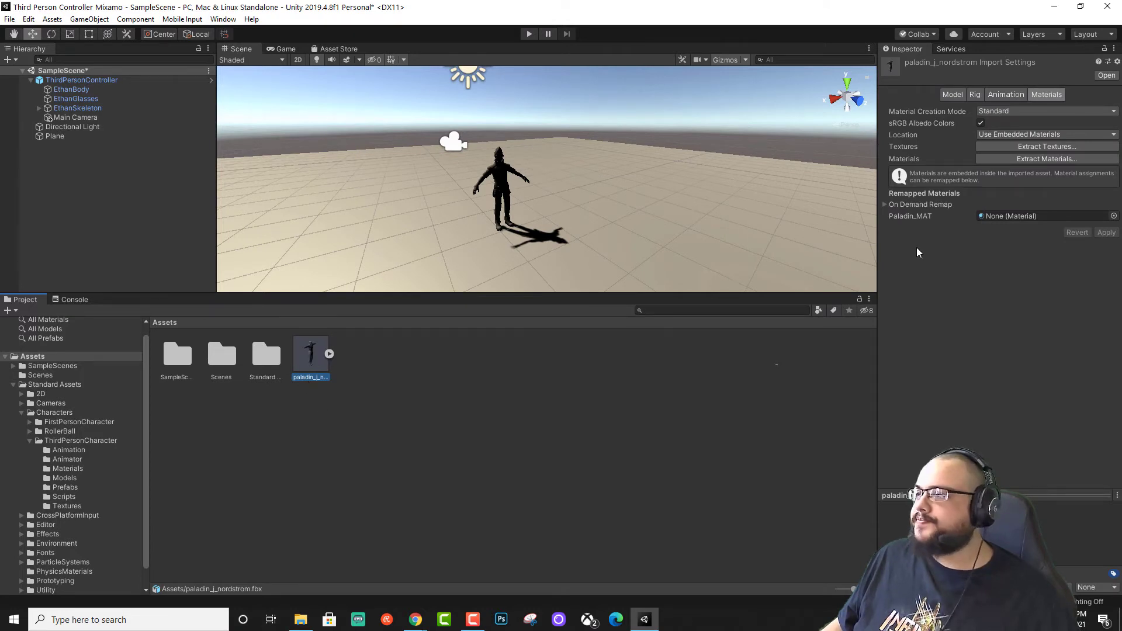
click(976, 95)
click(1011, 111)
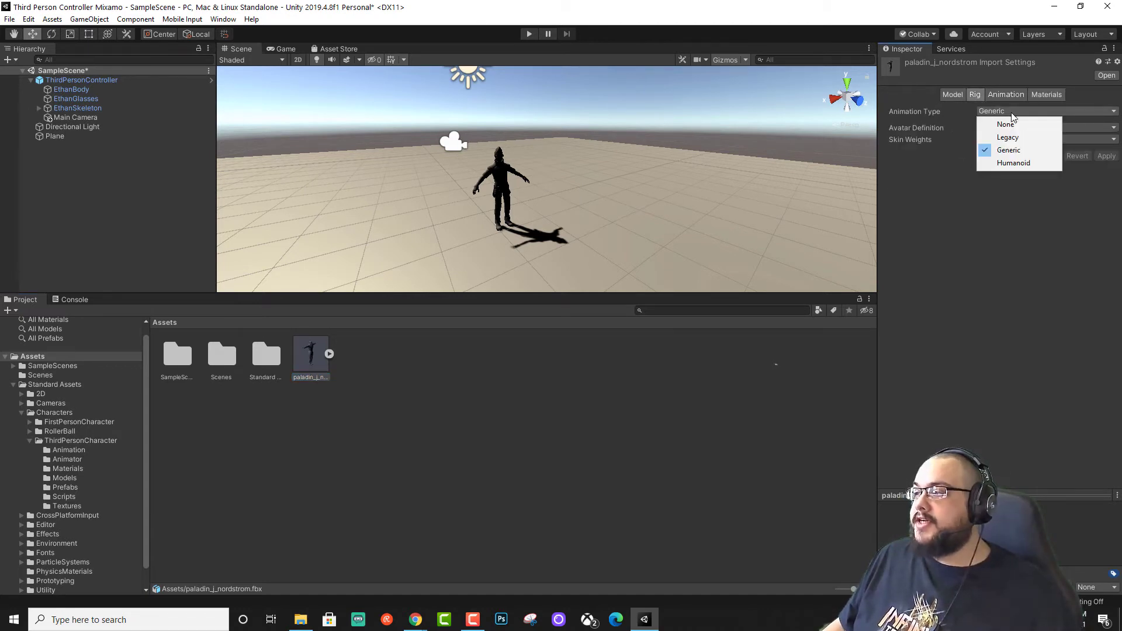
click(1014, 163)
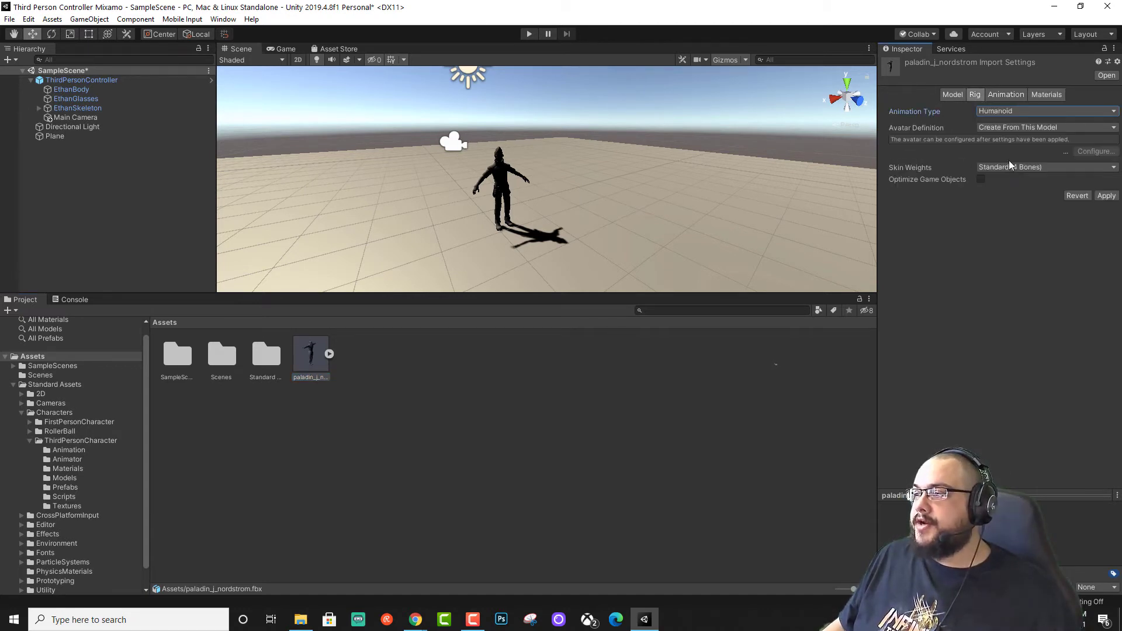
click(1111, 196)
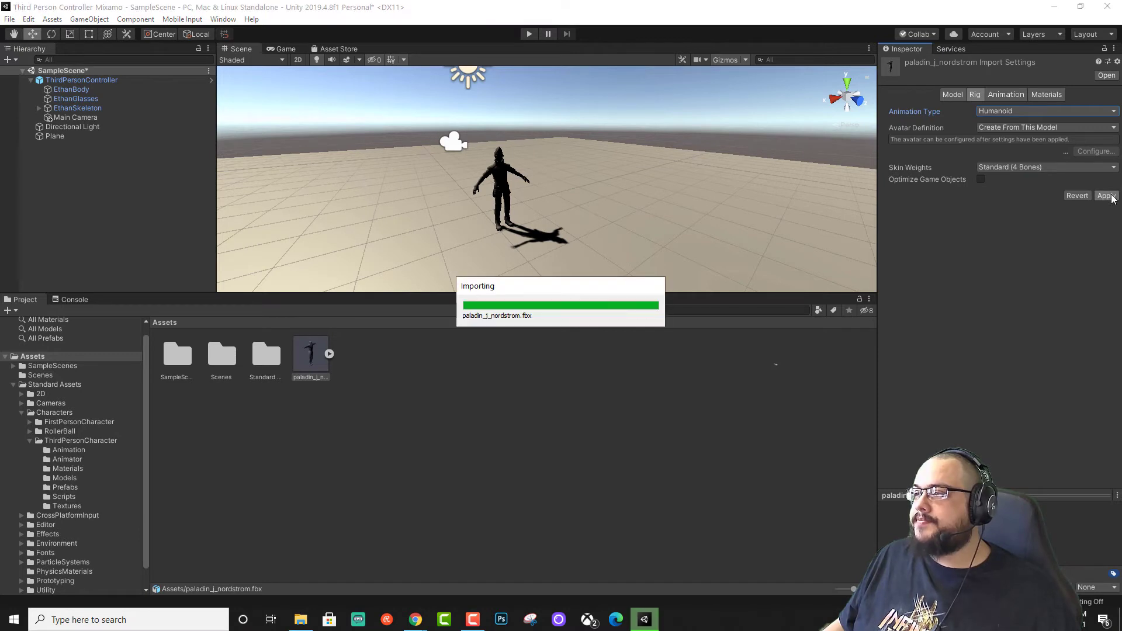
click(1042, 97)
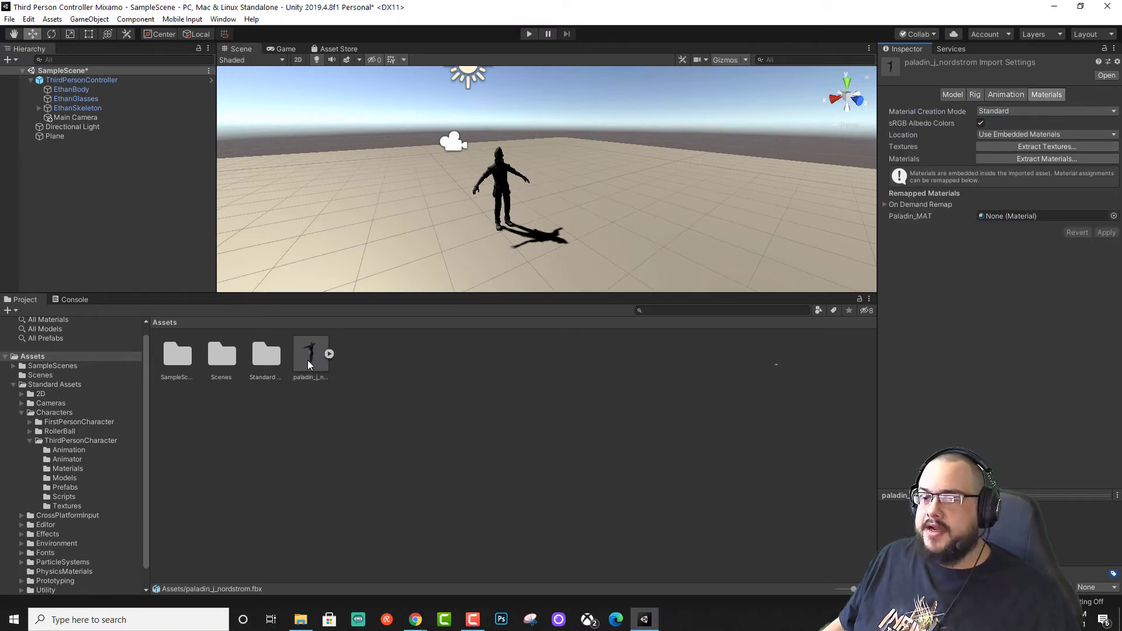
Place the paladin_j_nordstrom model in the scene beside the Ethan character
drag(308, 361, 404, 264)
mouse_move(481, 244)
right_down()
mouse_move(664, 230)
mouse_move(722, 243)
mouse_move(751, 281)
mouse_move(495, 304)
mouse_move(519, 311)
mouse_move(496, 178)
mouse_move(483, 243)
right_up()
key(s)
key(w)
key(s)
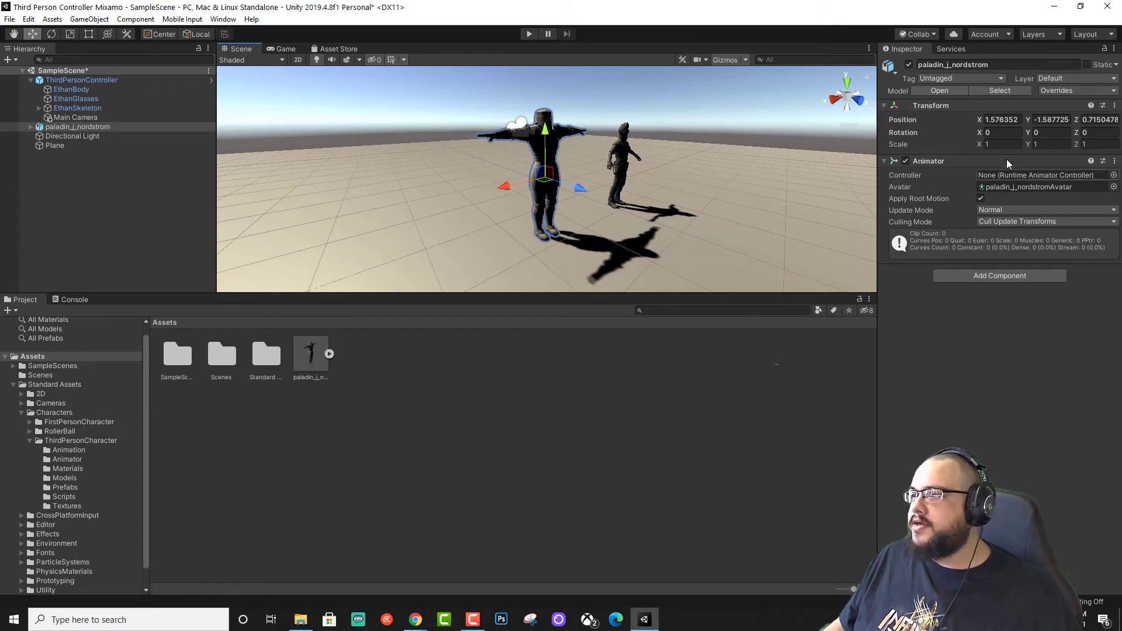
Extract the paladin model's textures into the Assets folder and fix the Paladin_normal.png normal map setting
click(308, 364)
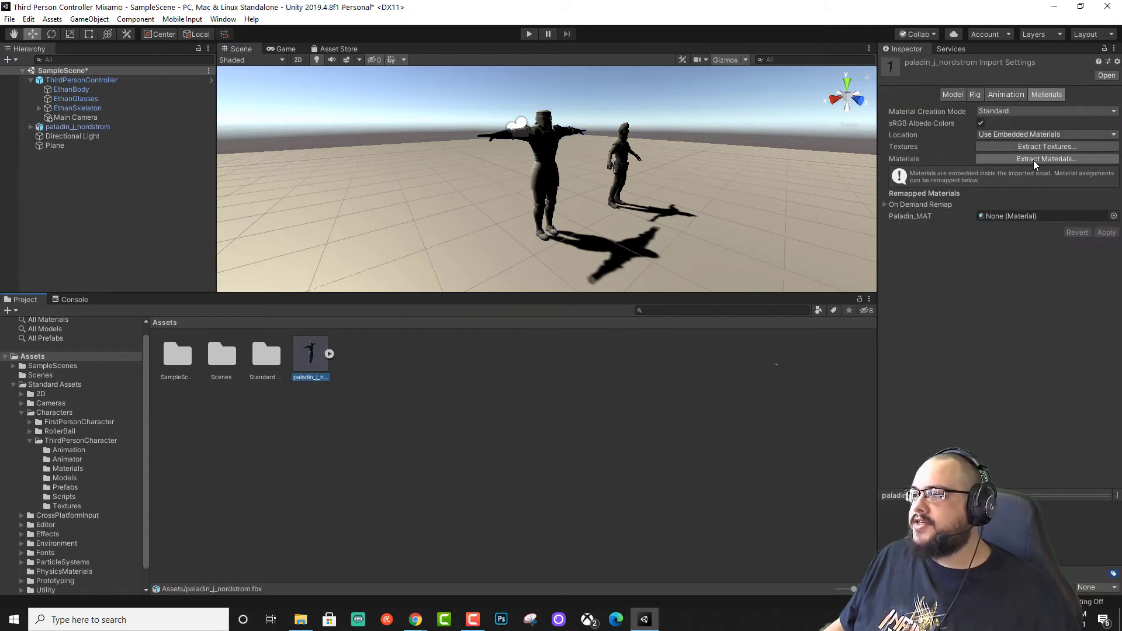
click(1058, 149)
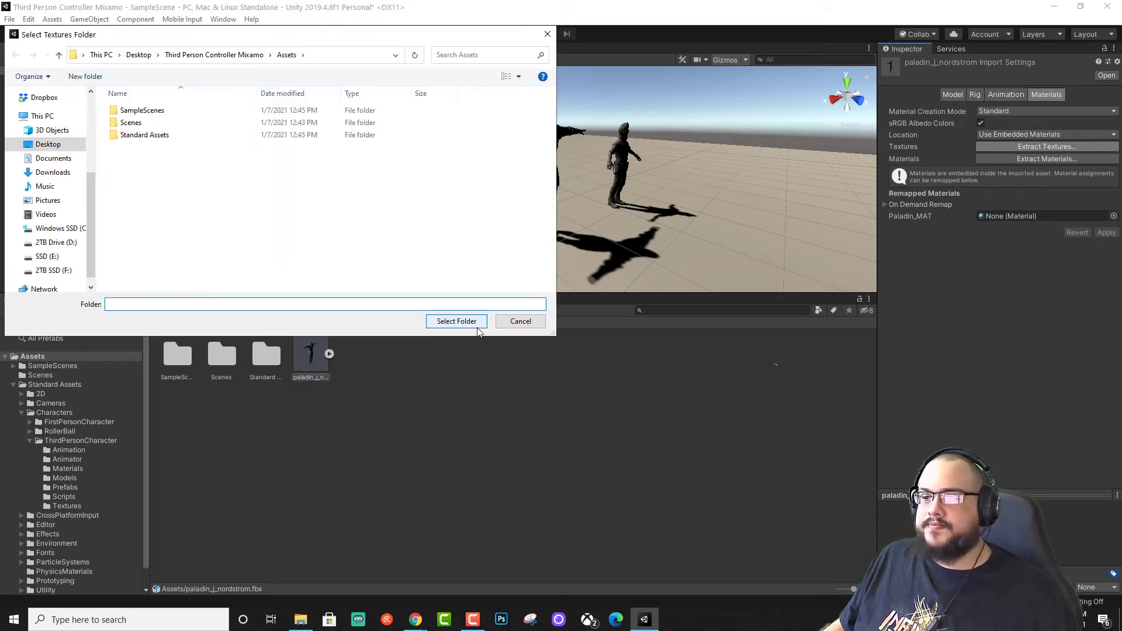
click(458, 321)
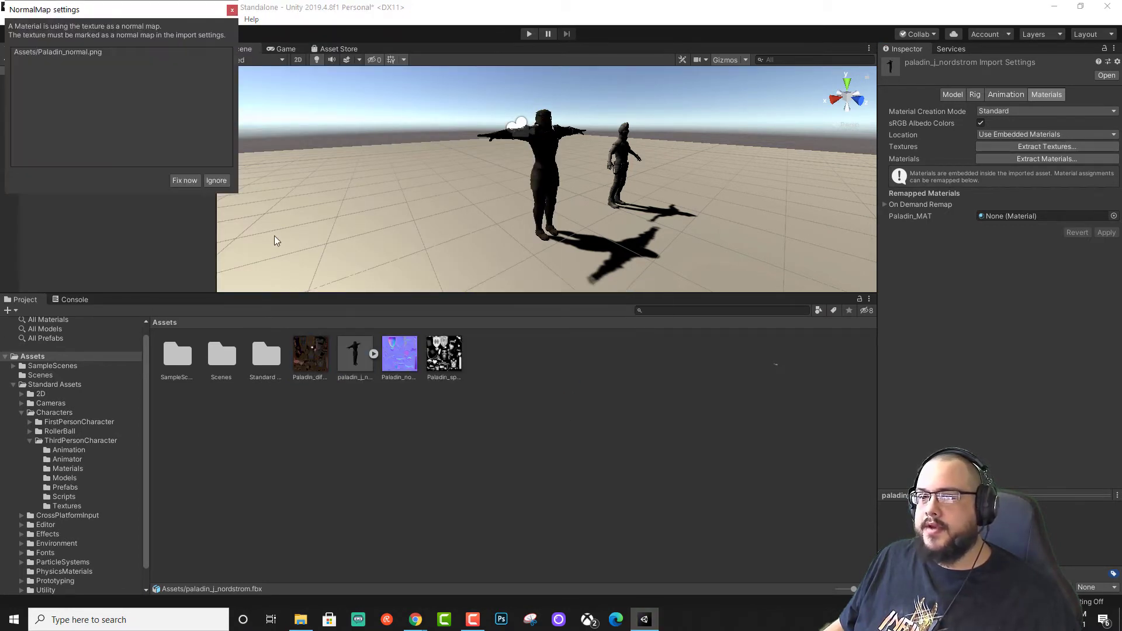
click(184, 180)
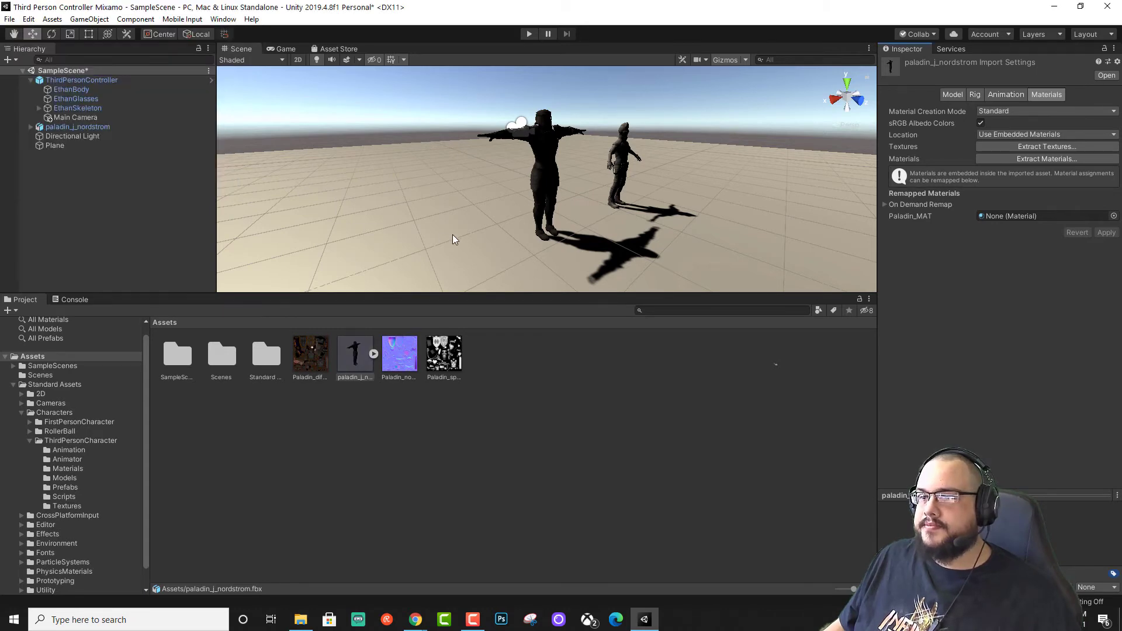
Examine the textured paladin beside Ethan from several angles in an enlarged Scene view
right_drag(508, 235, 1077, 286)
key(w)
key(a)
key(w)
key(s)
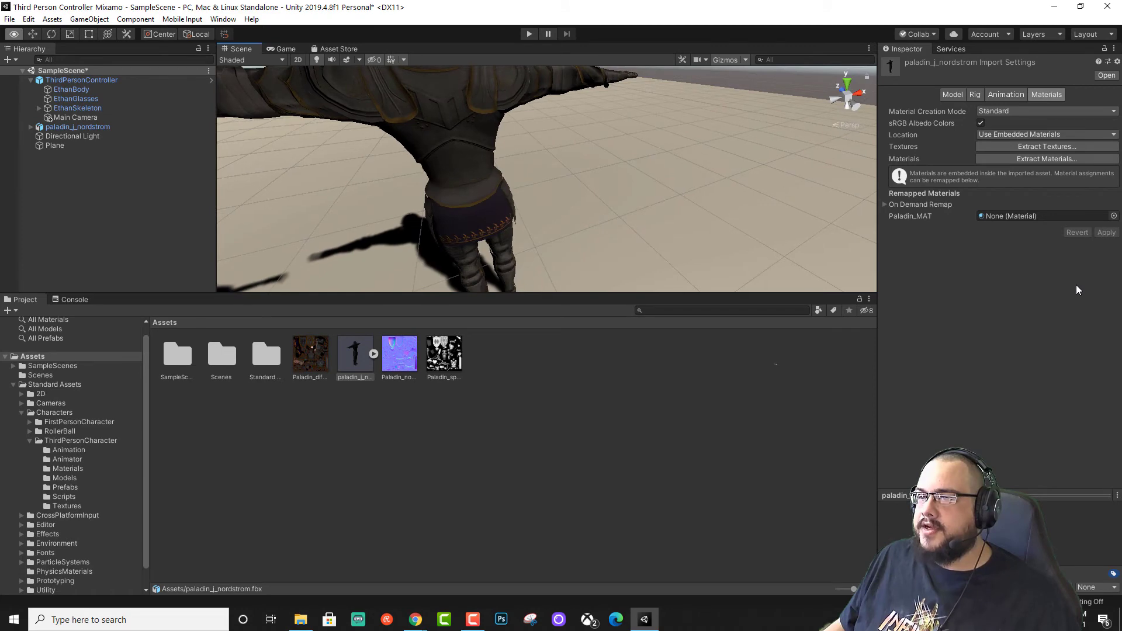
alt+drag(1078, 290, 950, 262)
scroll(626, 150, down, 5)
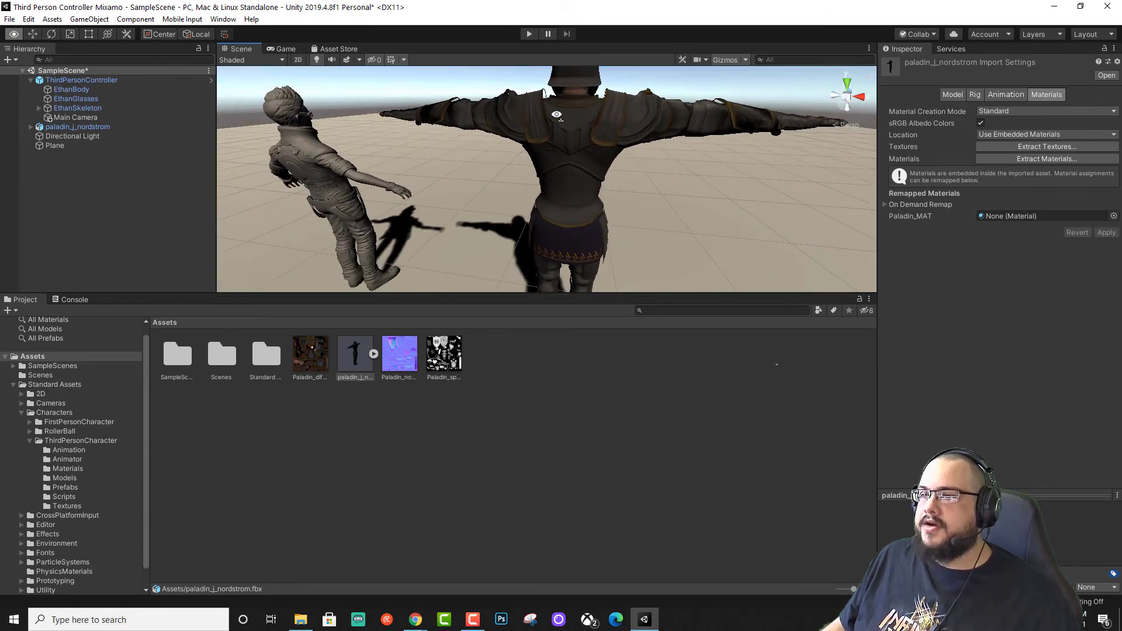
drag(549, 290, 549, 385)
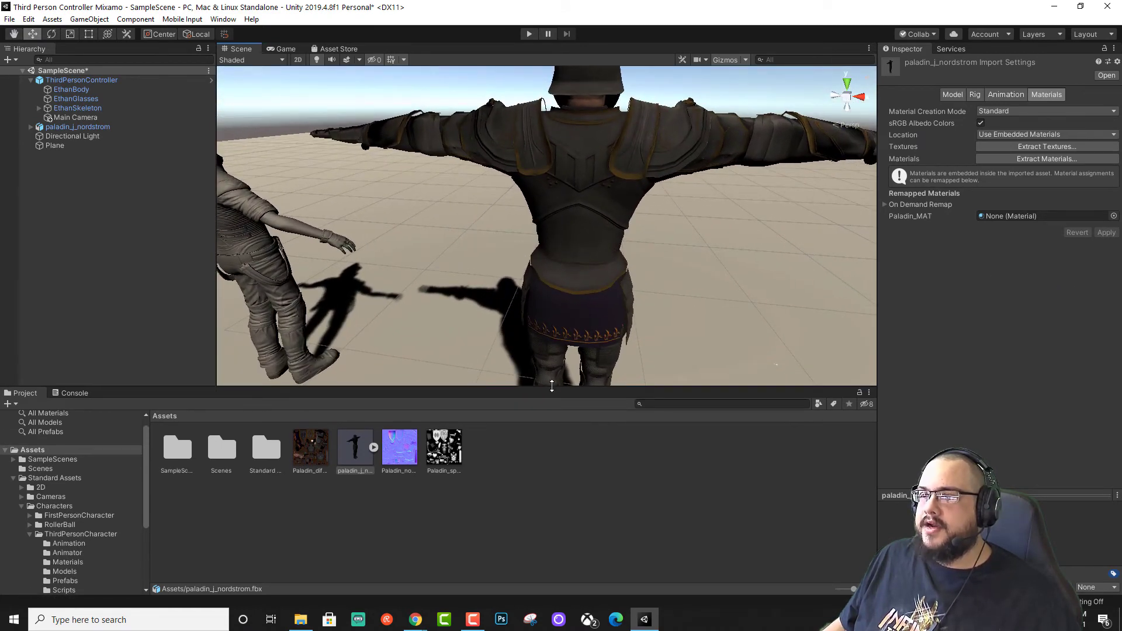
alt+drag(615, 292, 629, 277)
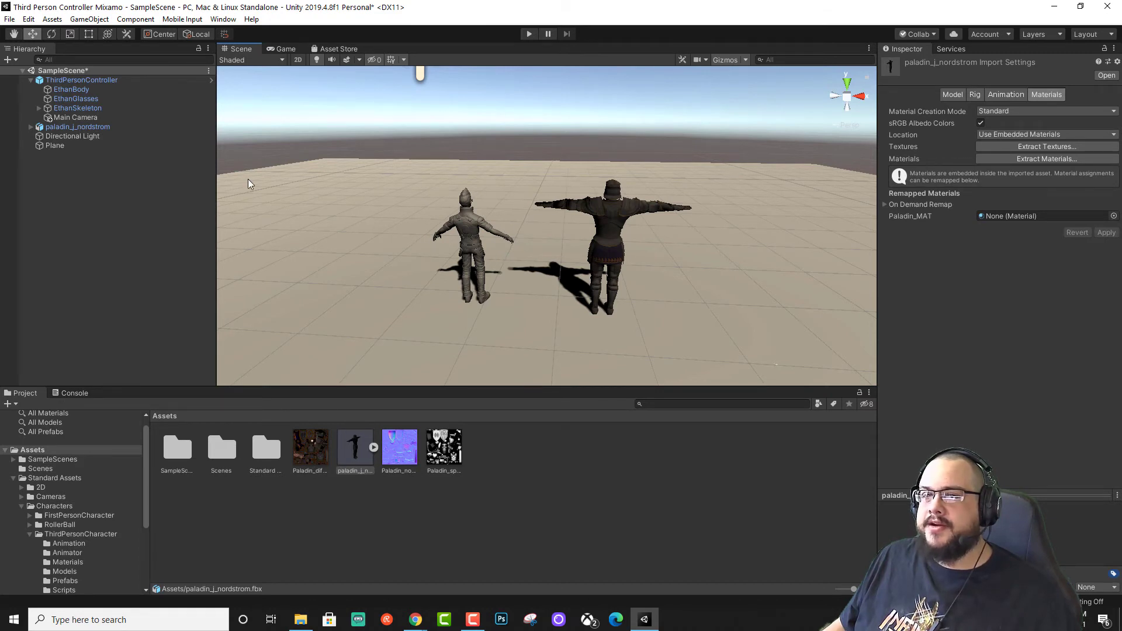
Make paladin_j_nordstrom a child of ThirdPersonController, move it toward Ethan to about X 1.43, and select the parent controller
click(68, 127)
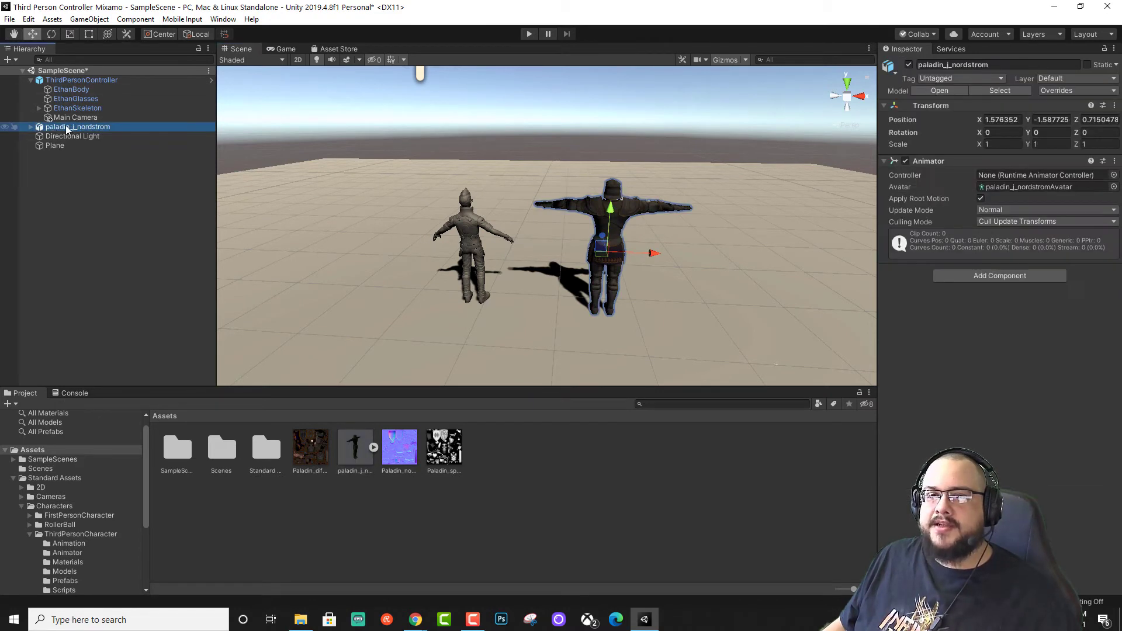
drag(53, 132, 92, 84)
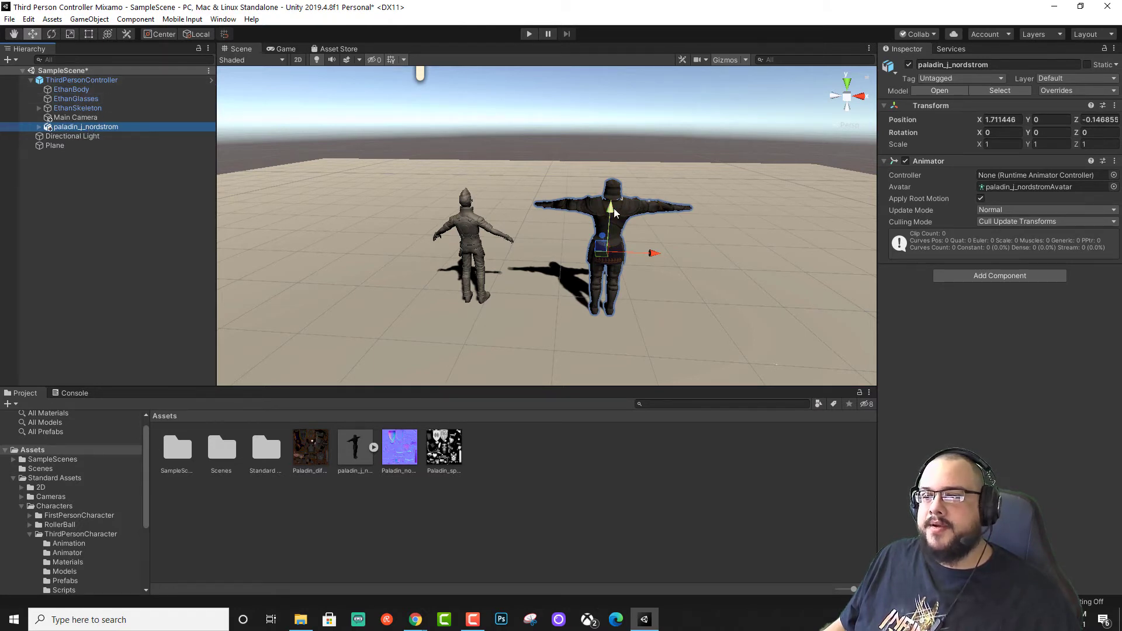
drag(653, 253, 630, 251)
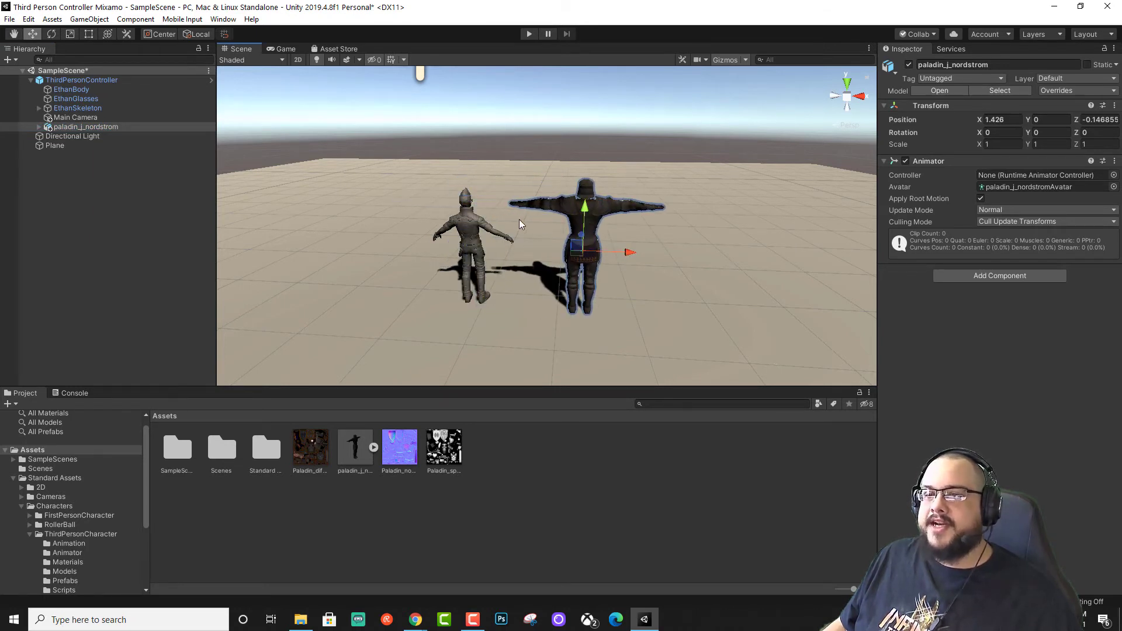
click(473, 230)
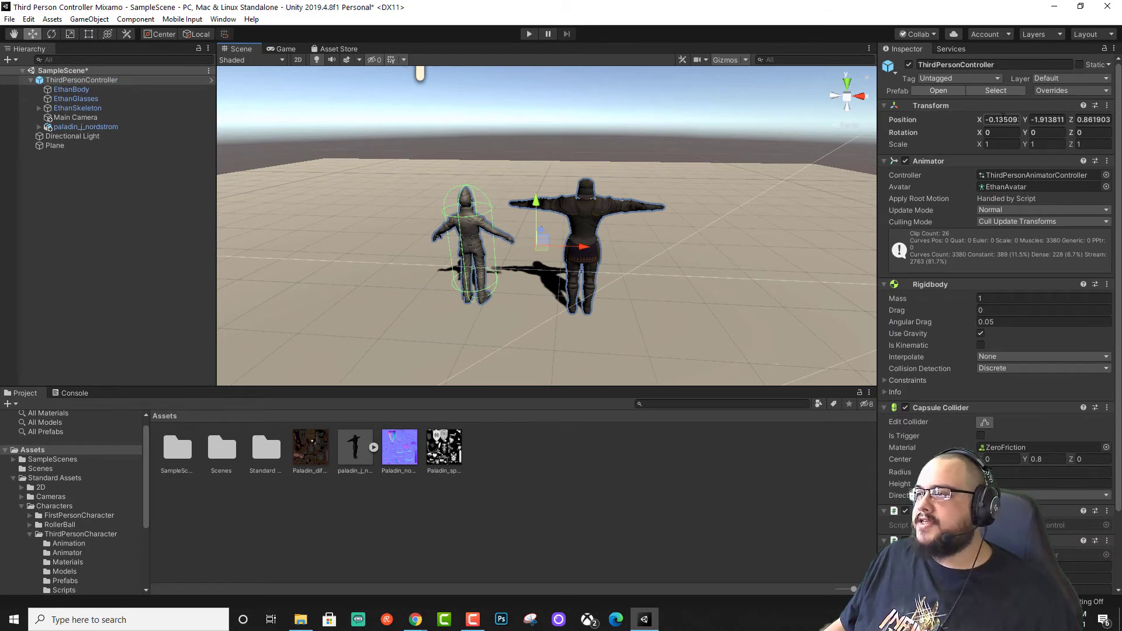
Set the ThirdPersonController's X and Z position to 0
click(1003, 120)
text(0)
click(1093, 120)
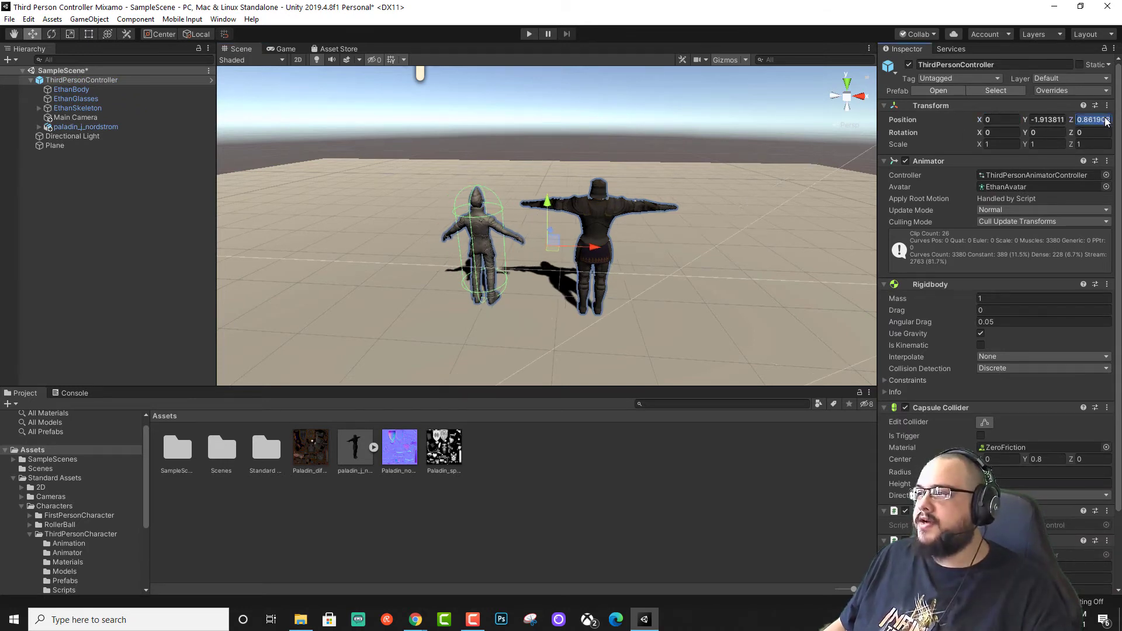
text(0)
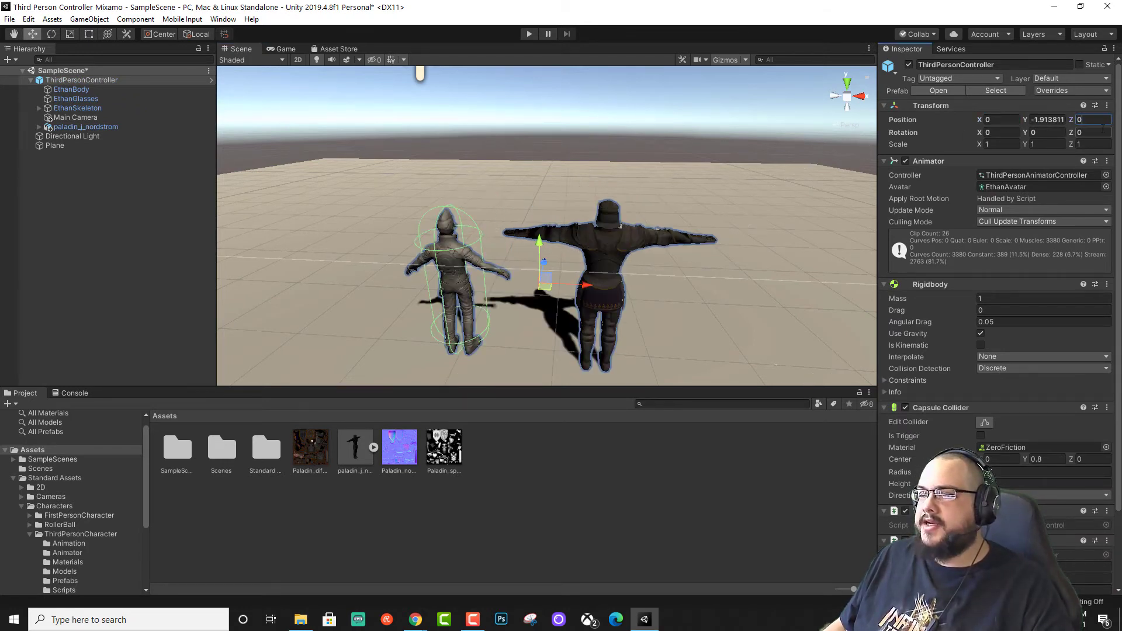
Set the X and Z position of paladin_j_nordstrom to 0 so it overlaps the Ethan model
click(605, 256)
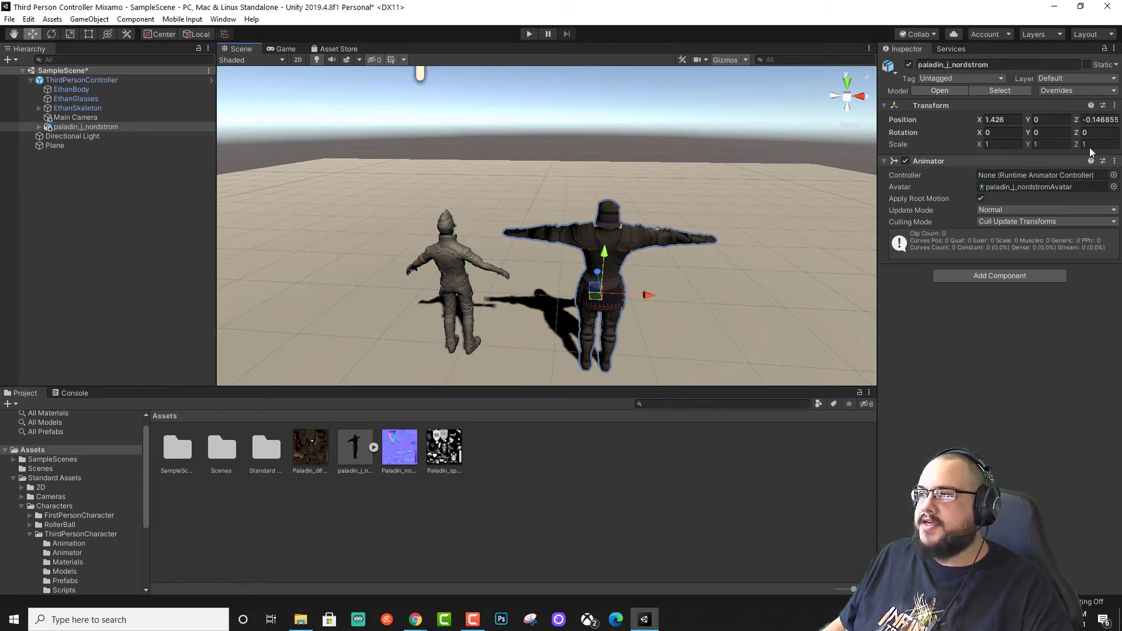
click(1098, 120)
text(0)
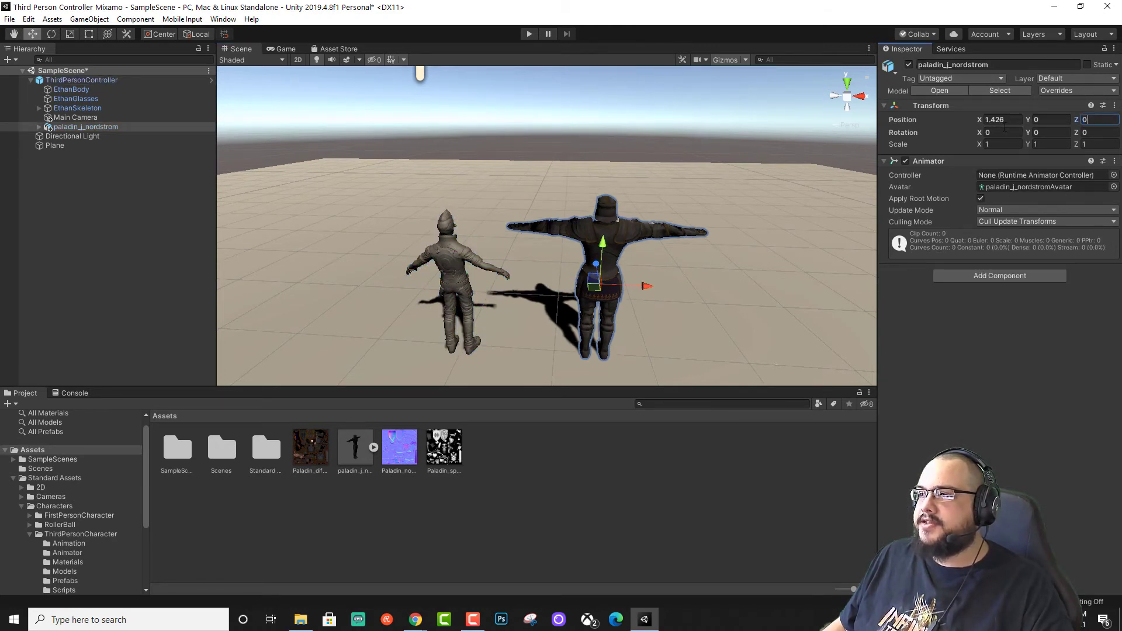
click(999, 120)
text(0)
Scale paladin_j_nordstrom to 0.8 on the X, Y and Z axes
click(614, 311)
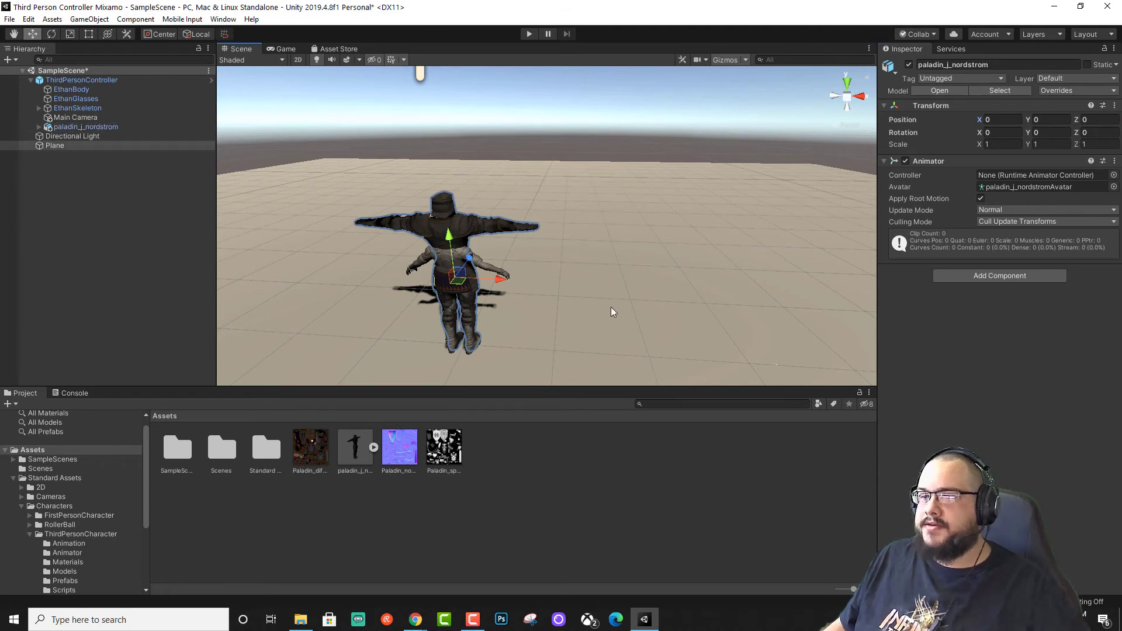
alt+drag(587, 303, 605, 273)
scroll(156, 349, down, 10)
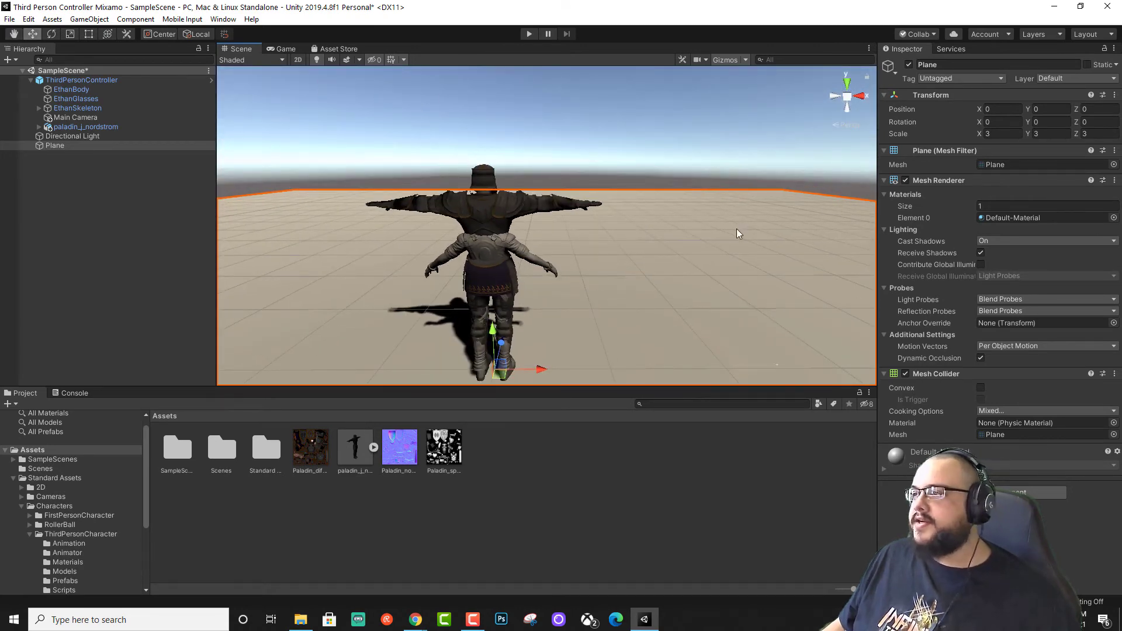
click(429, 200)
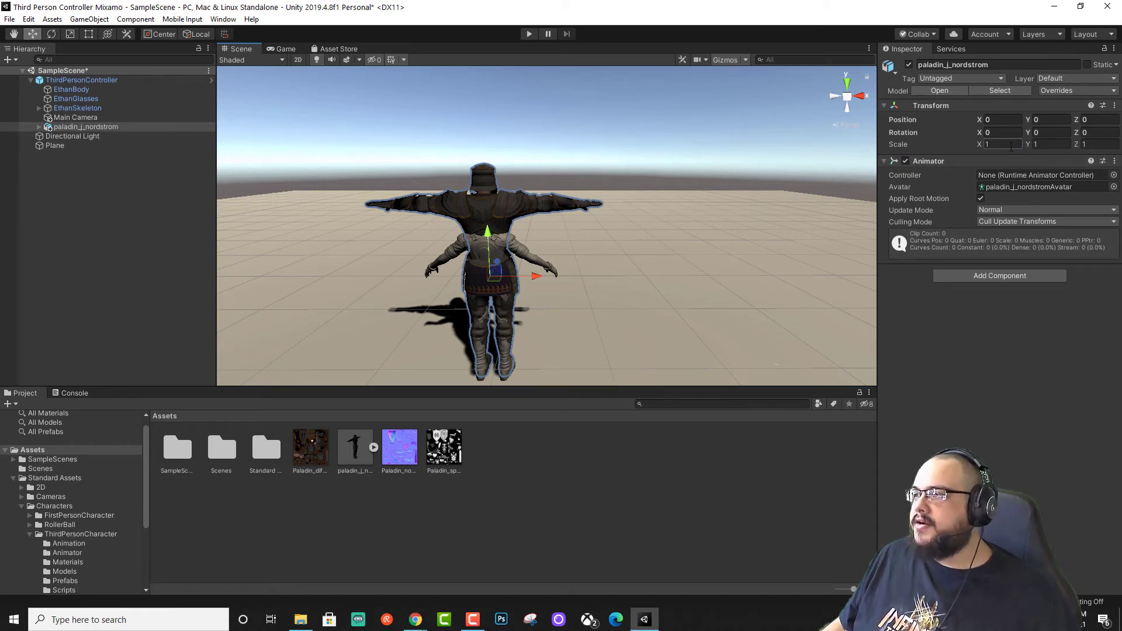
text(0.8)
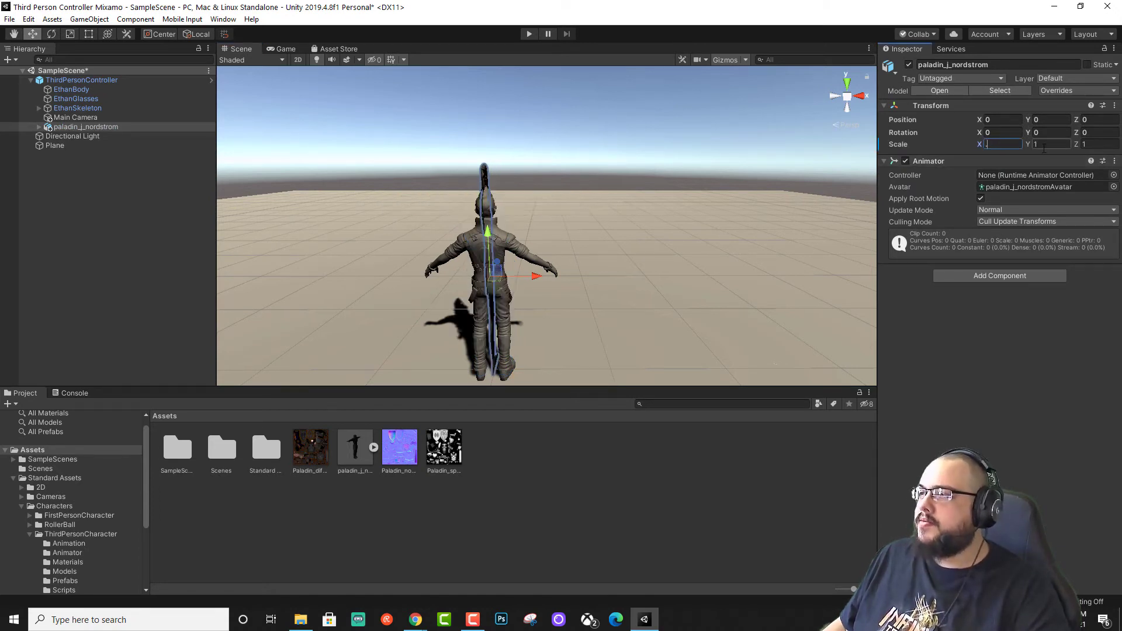
click(1052, 144)
text(0.8)
click(1098, 145)
text(.8)
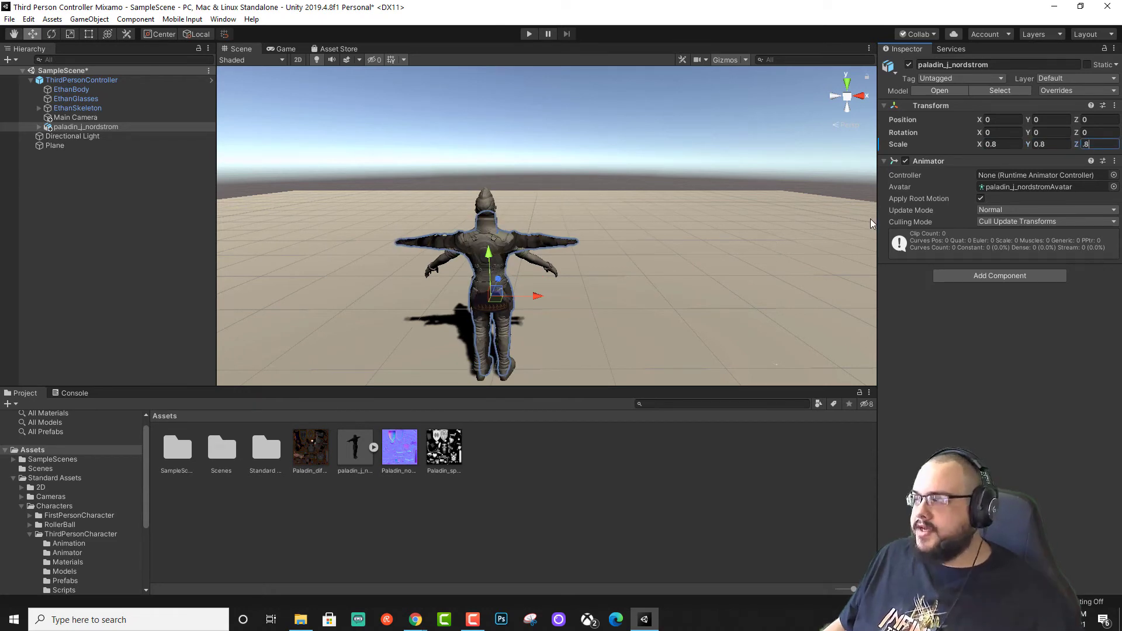
Change the paladin's scale to 0.9 on all three axes
key(BackSpace)
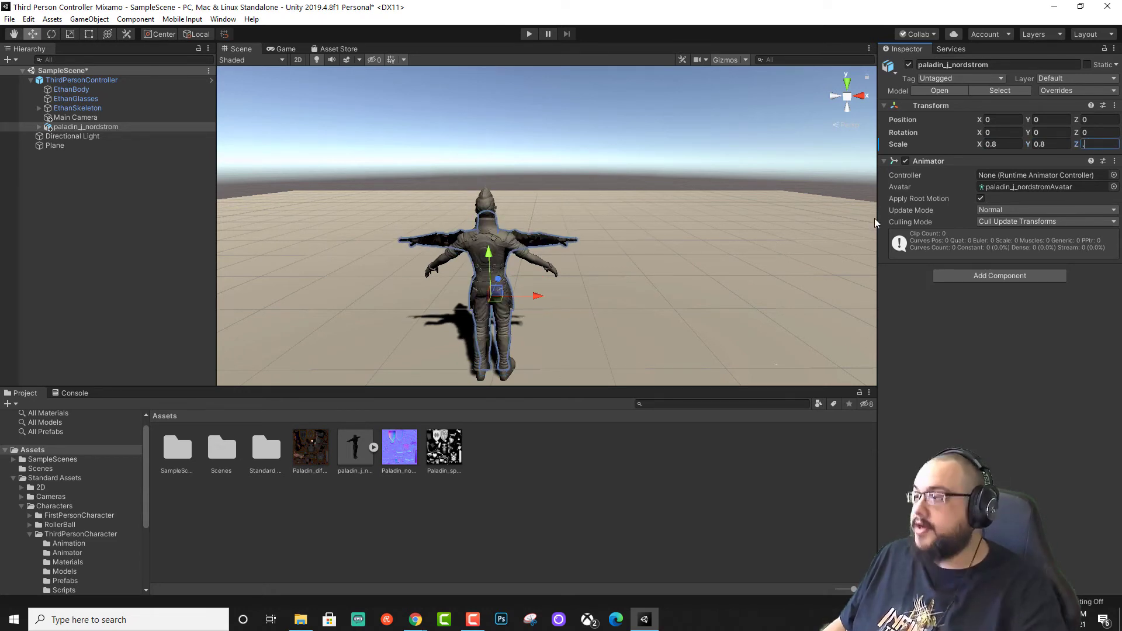
text(9)
click(1051, 144)
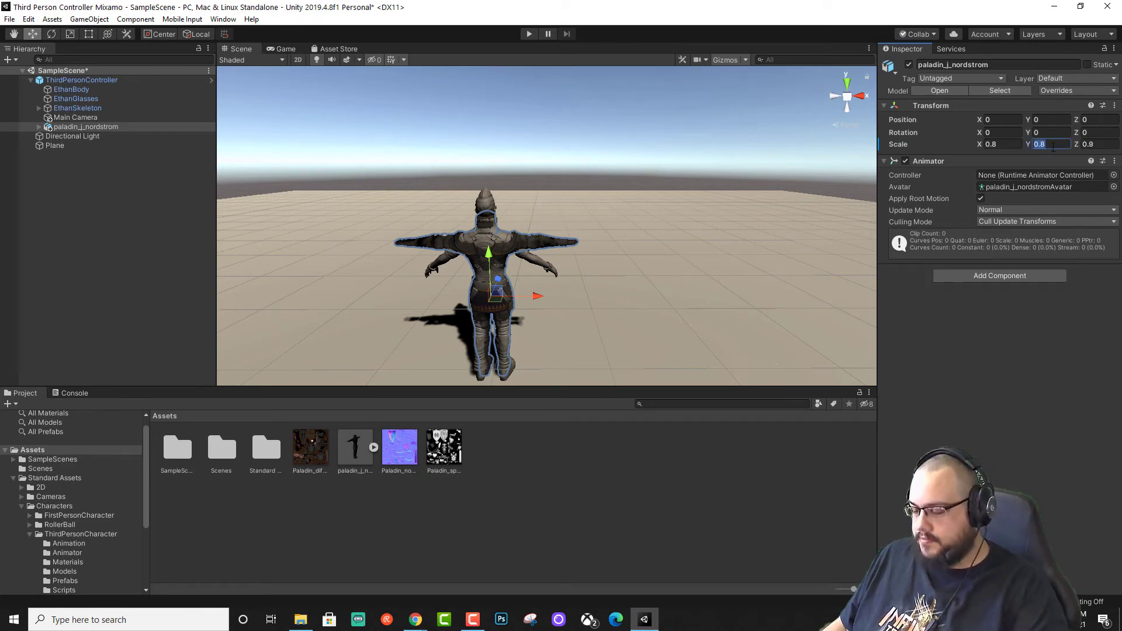
text(.9)
click(998, 144)
text(.9)
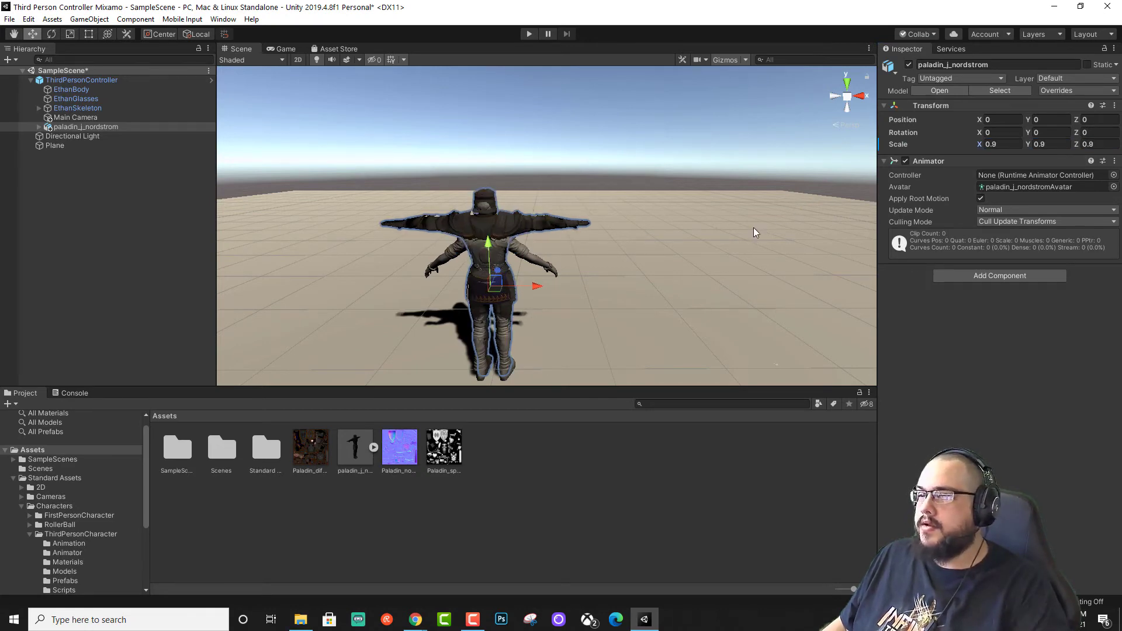
Compare the paladin's size with Ethan and set its scale to 0.85 on X, Y and Z
click(754, 230)
right_drag(772, 253, 379, 269)
alt+drag(379, 270, 467, 267)
right_drag(467, 267, 637, 265)
key(s)
click(1002, 135)
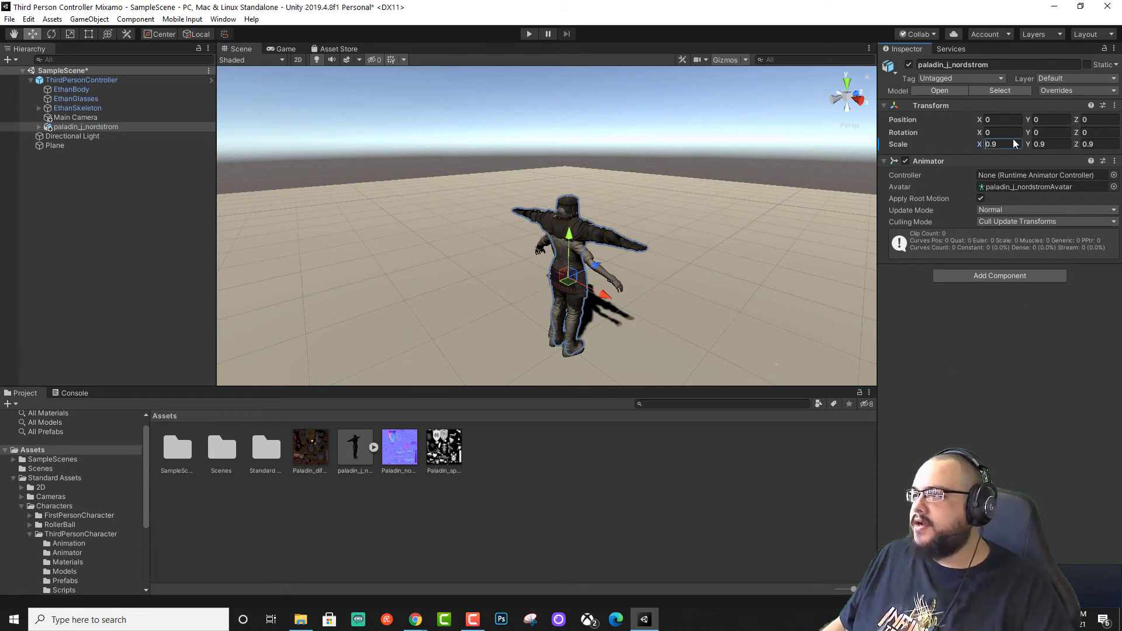
text(.85)
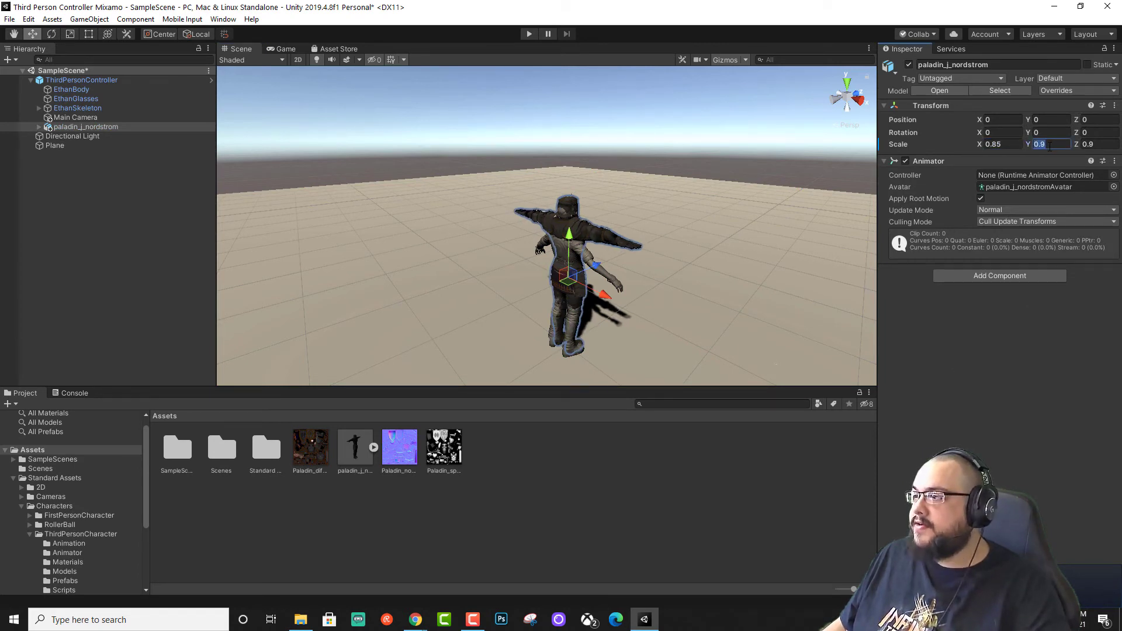
text(.85)
key(Tab)
text(.85)
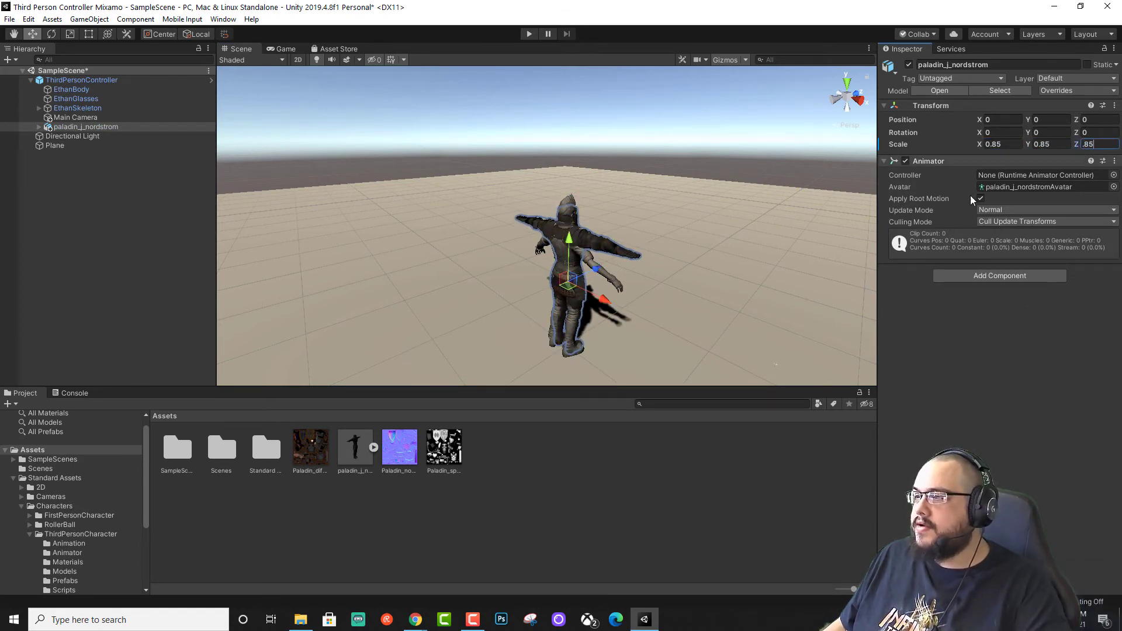
Deactivate EthanBody, EthanGlasses and EthanSkeleton together under ThirdPersonController so that only the paladin is shown
click(730, 254)
alt+drag(731, 255, 465, 261)
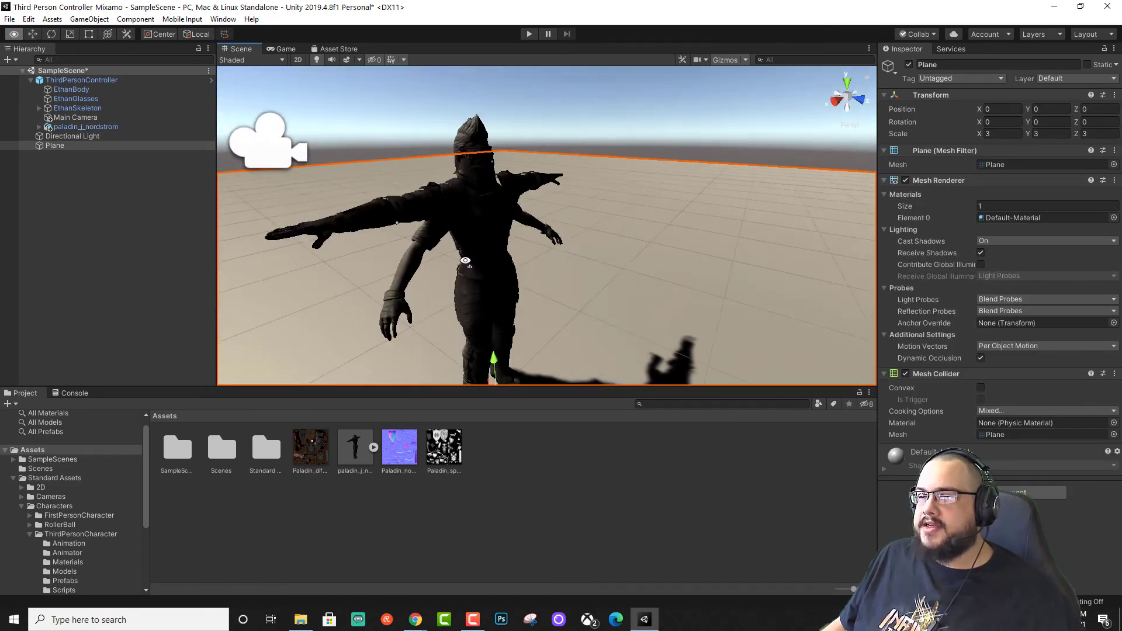
key(d)
right_drag(465, 261, 807, 245)
key(a)
key(s)
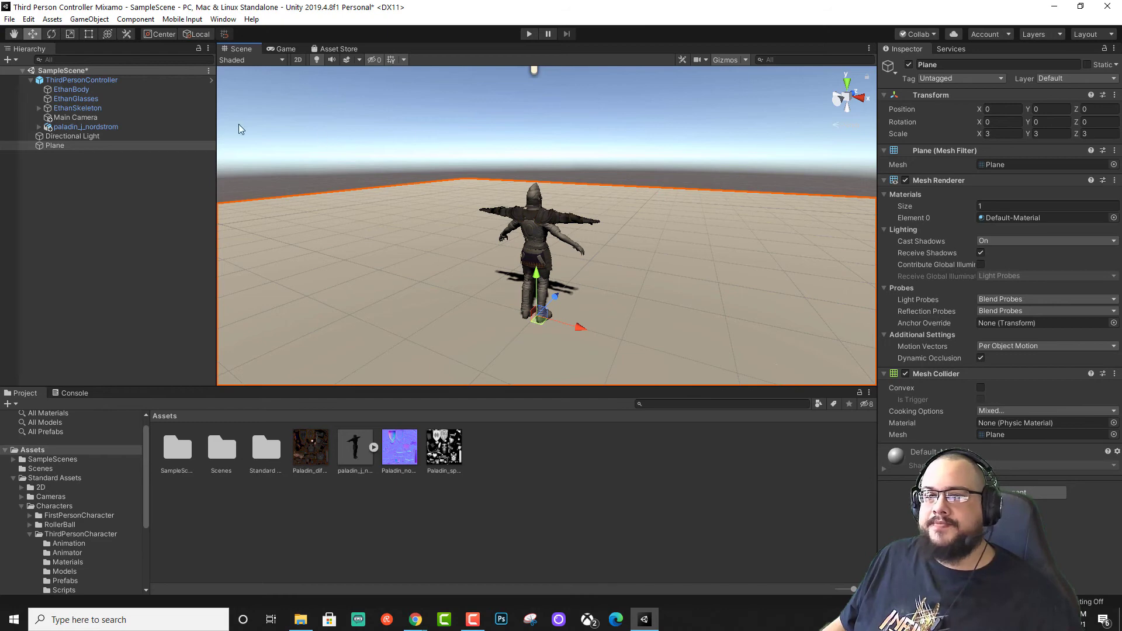
click(100, 89)
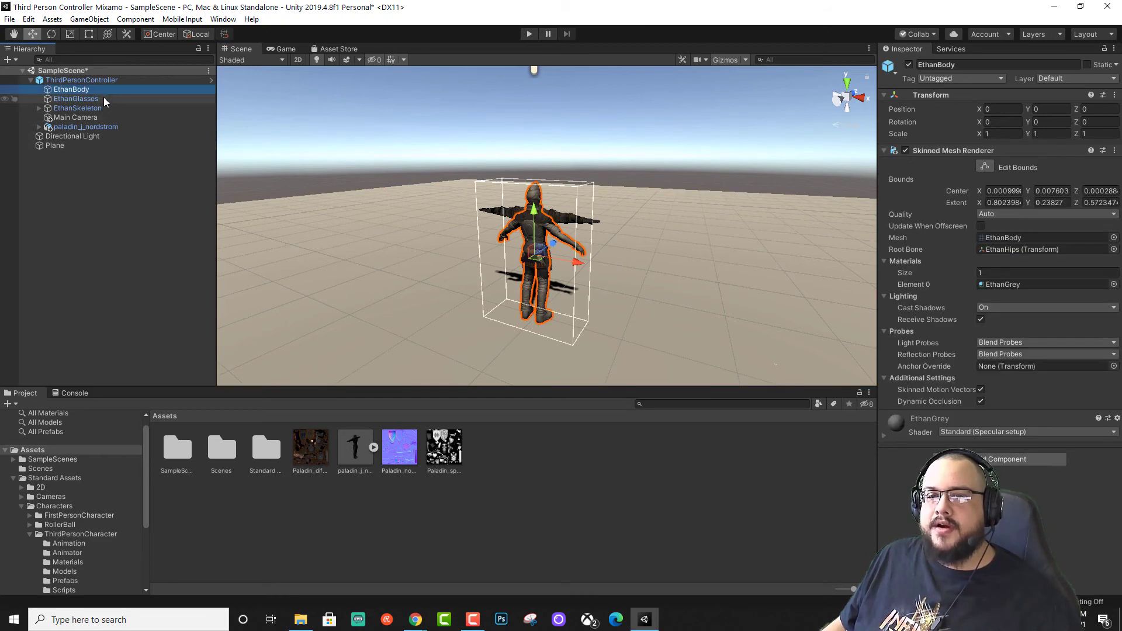
click(104, 98)
click(104, 107)
click(92, 91)
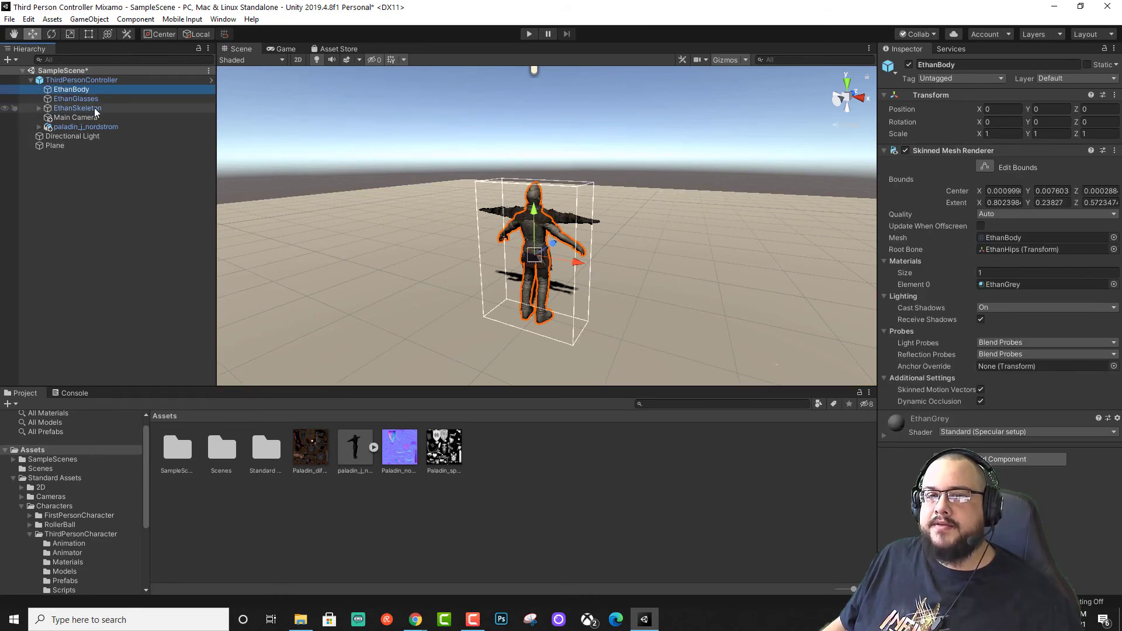
shift+click(94, 107)
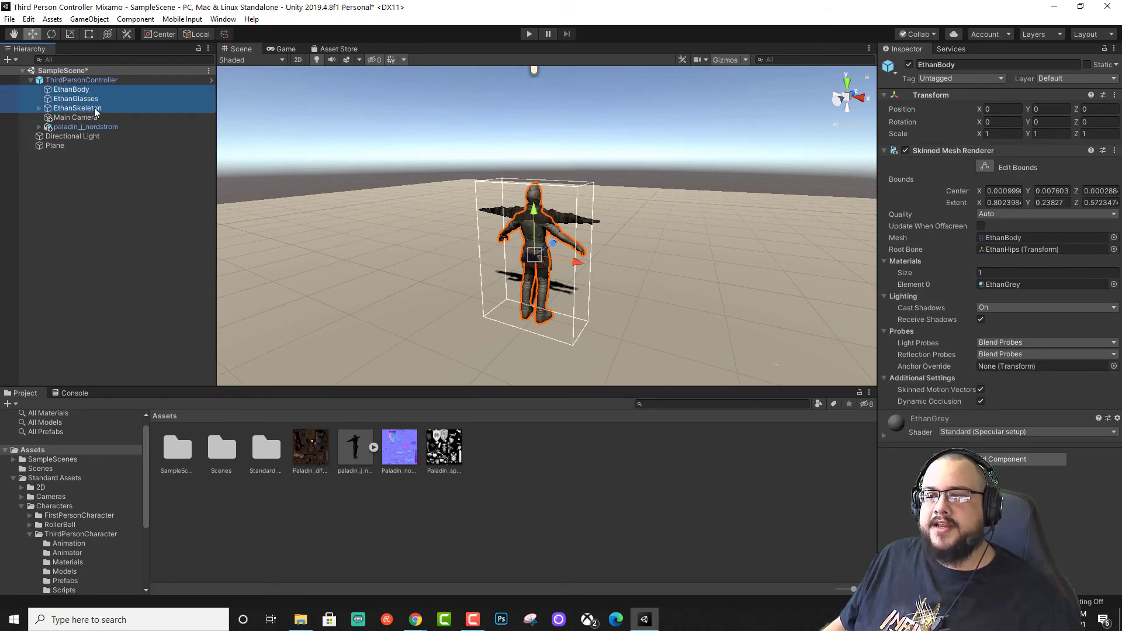
click(908, 65)
click(669, 190)
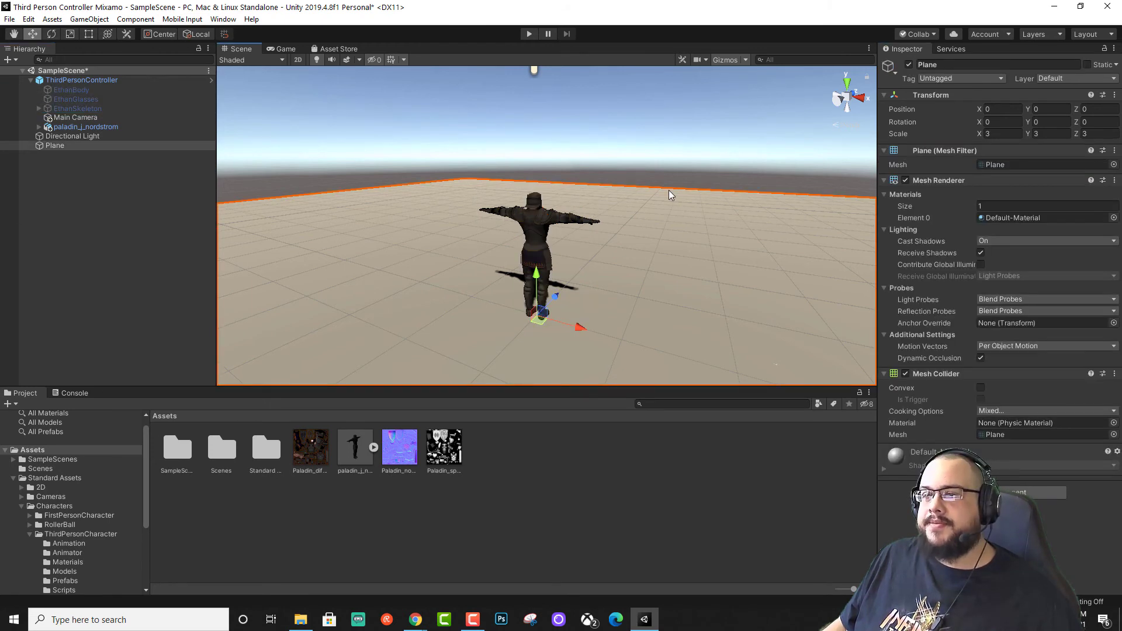
Run the scene briefly to check how the paladin animates, and exit play mode
right_drag(624, 199, 470, 199)
key(w)
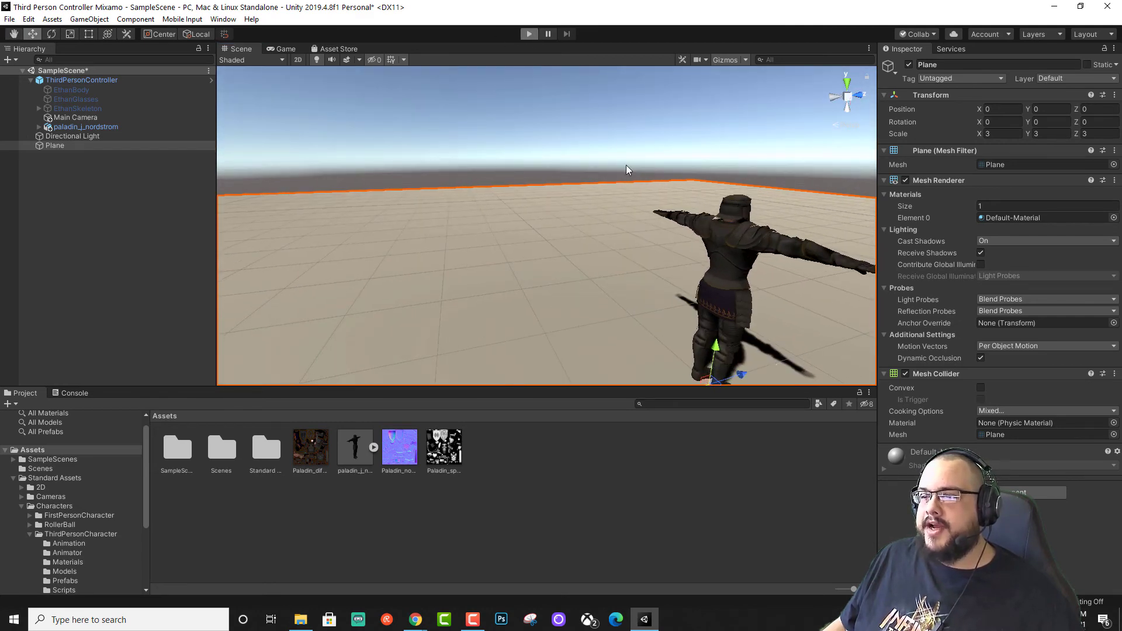
key(ctrl+p)
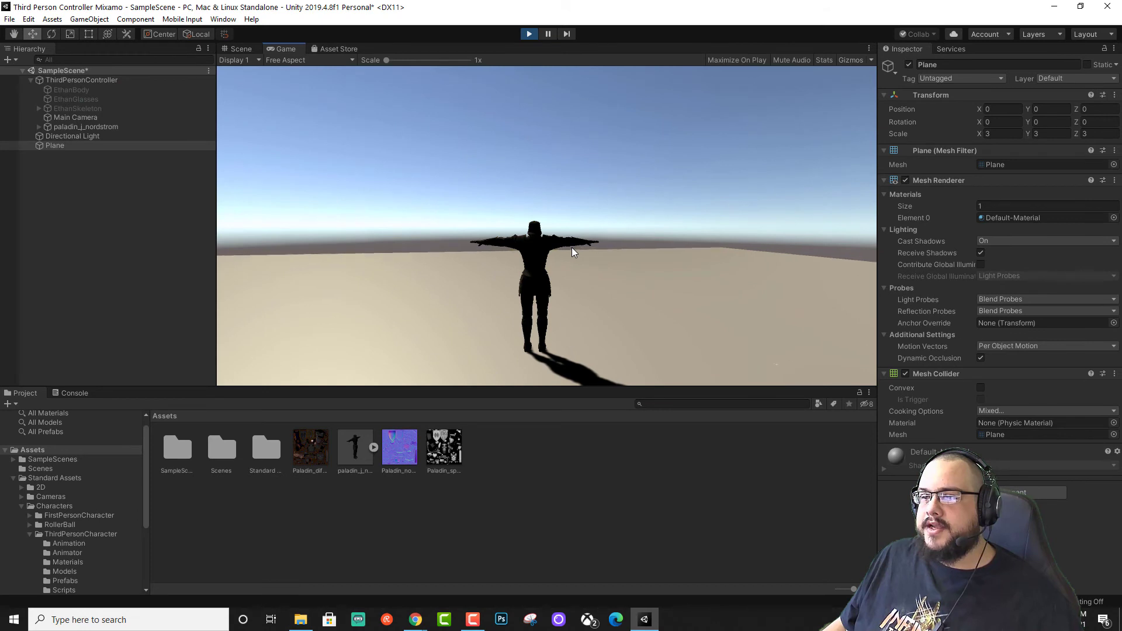
click(529, 34)
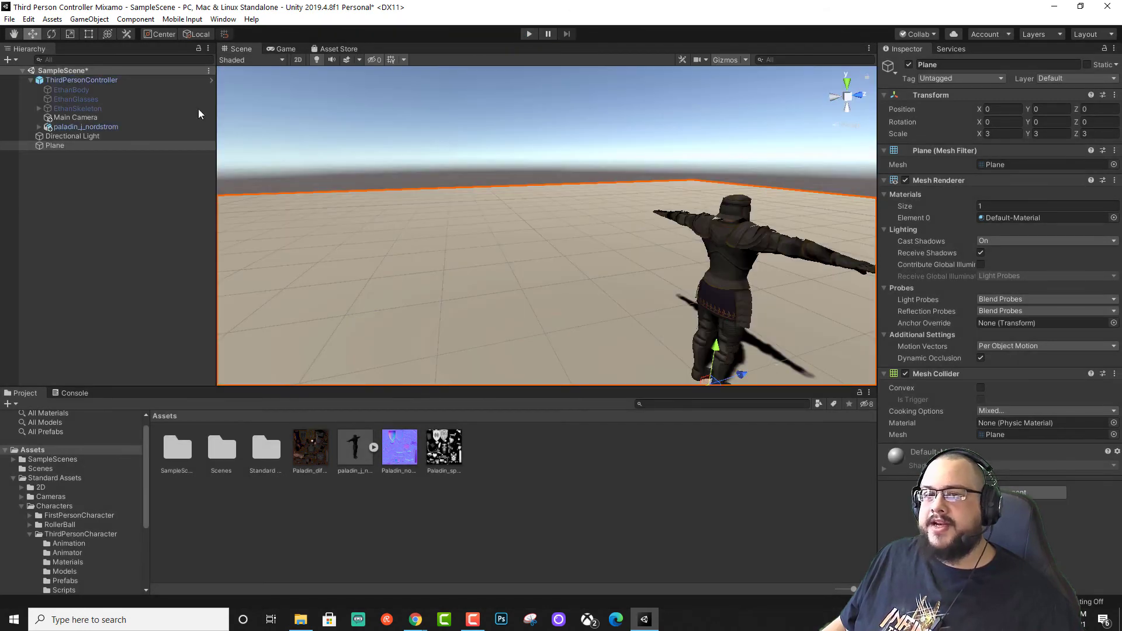
Assign paladin_j_nordstromAvatar as the avatar of the ThirdPersonController's Animator
click(85, 79)
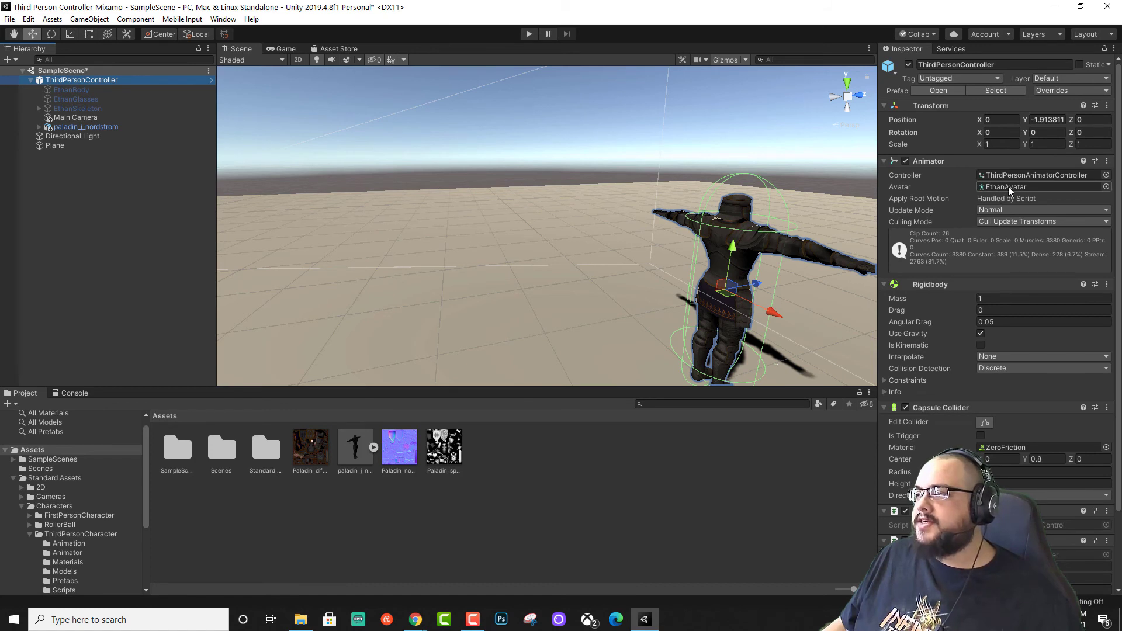
click(1105, 187)
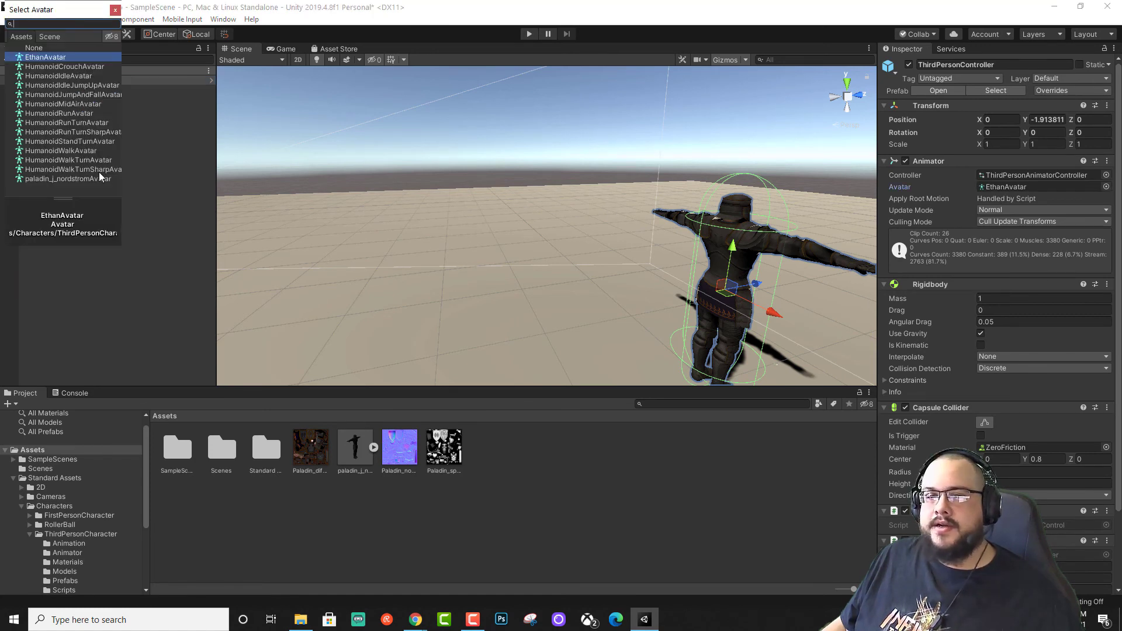
click(80, 178)
click(80, 178)
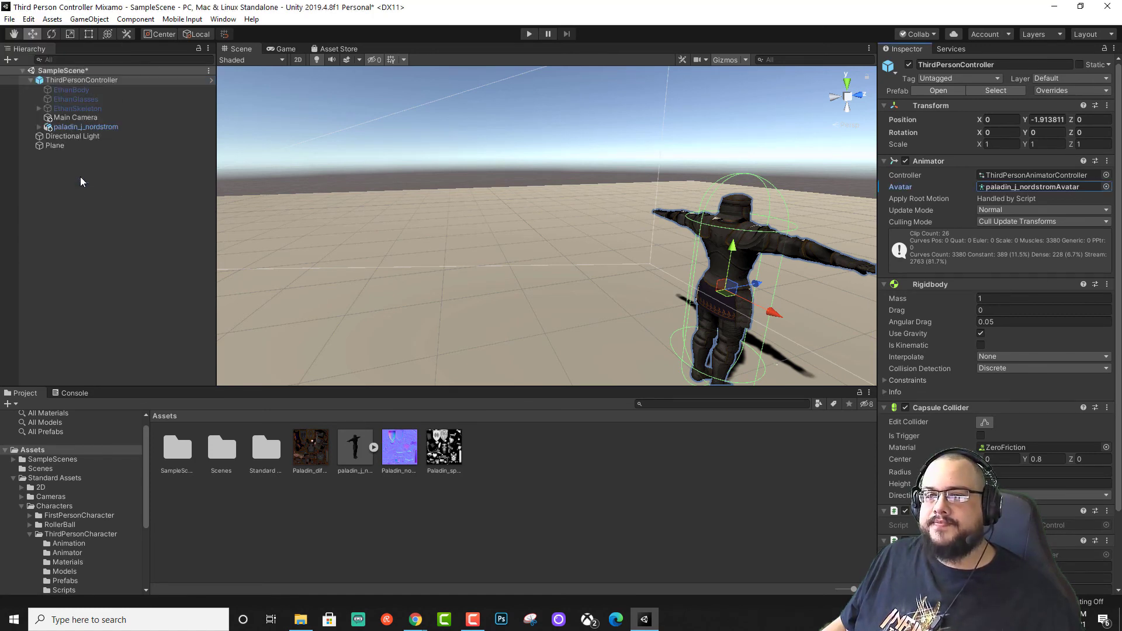
Run the scene and steer the paladin forward, left and right to test its movement animations
click(528, 33)
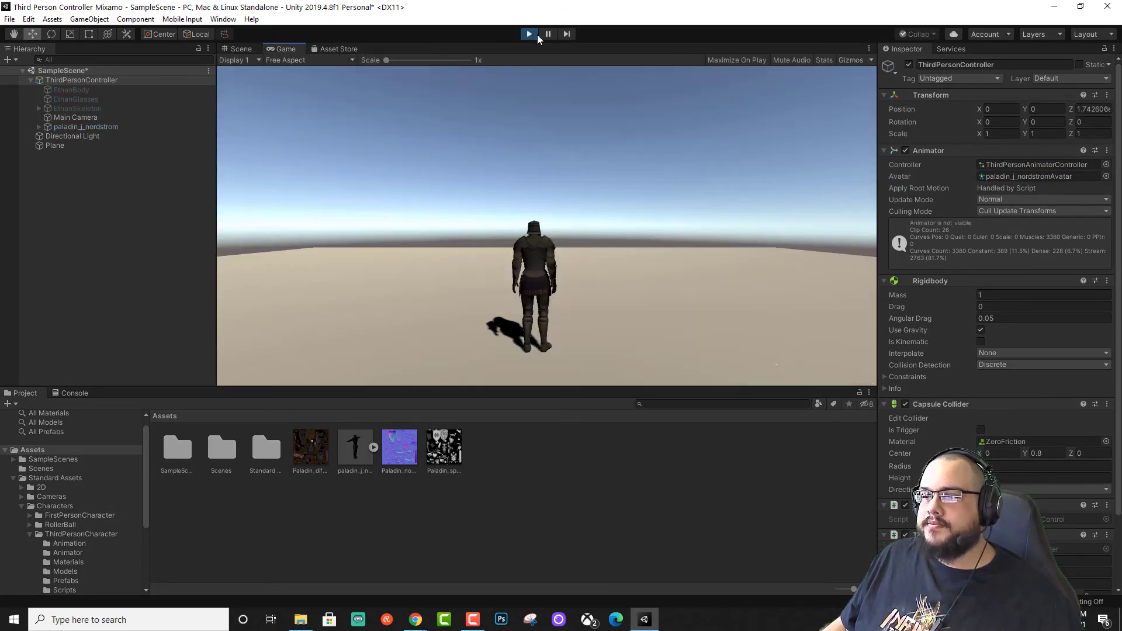
key(d)
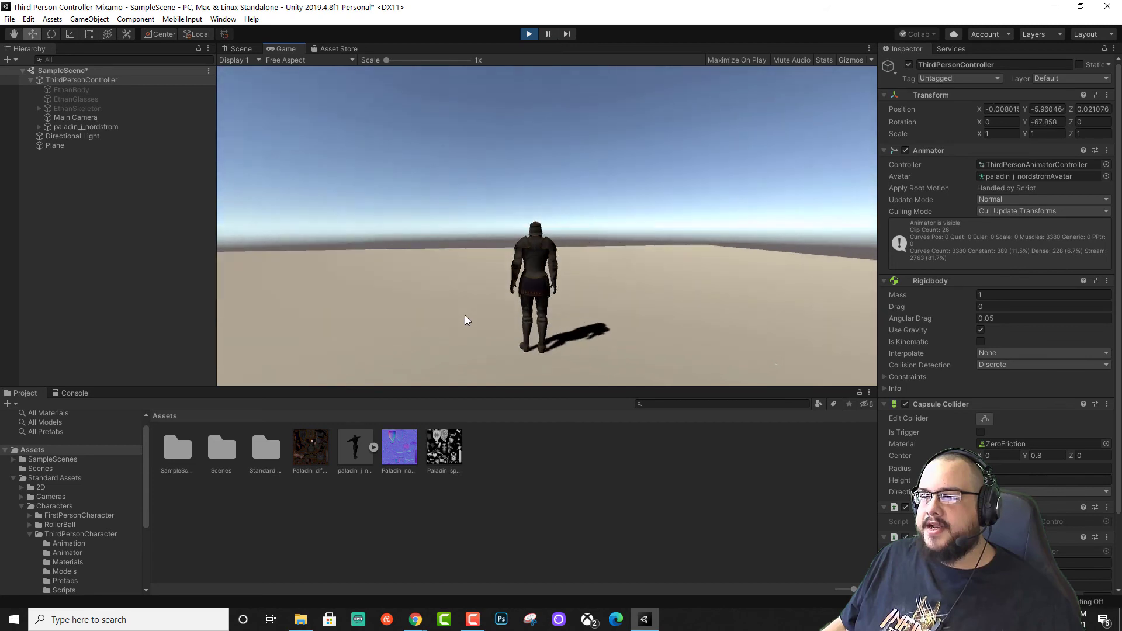
key(w)
key(a)
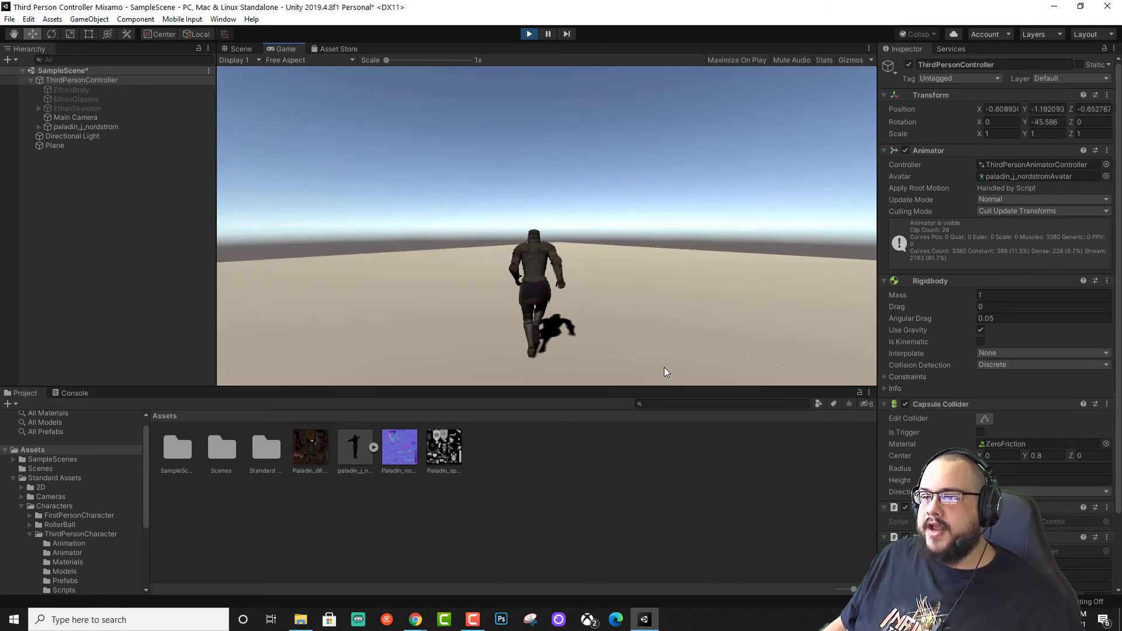
key(d)
key(d)
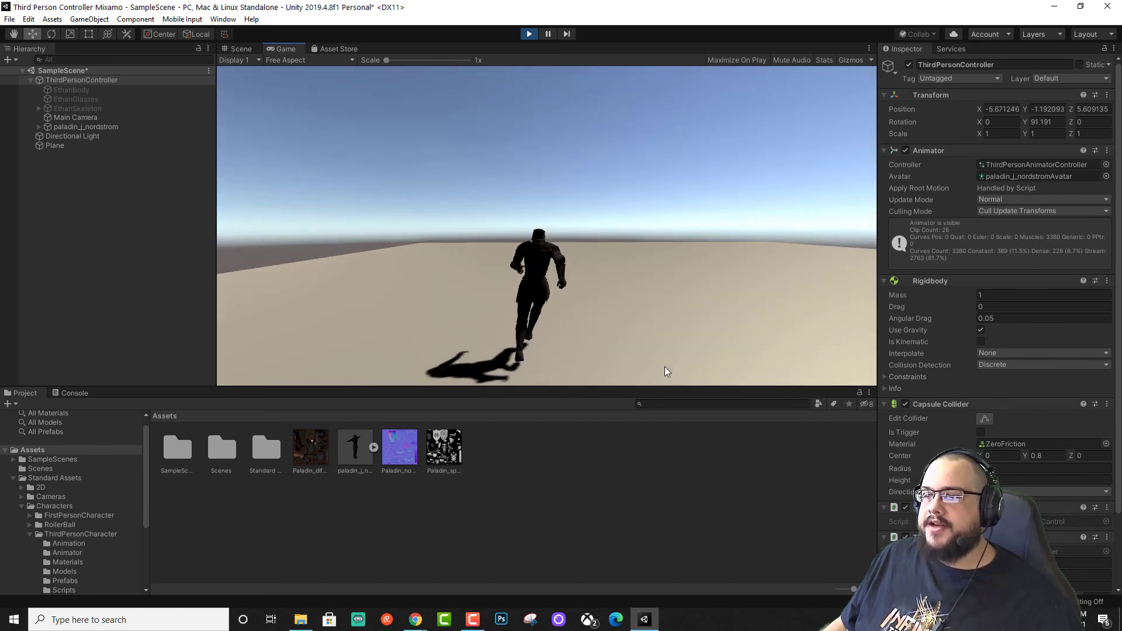
key(d)
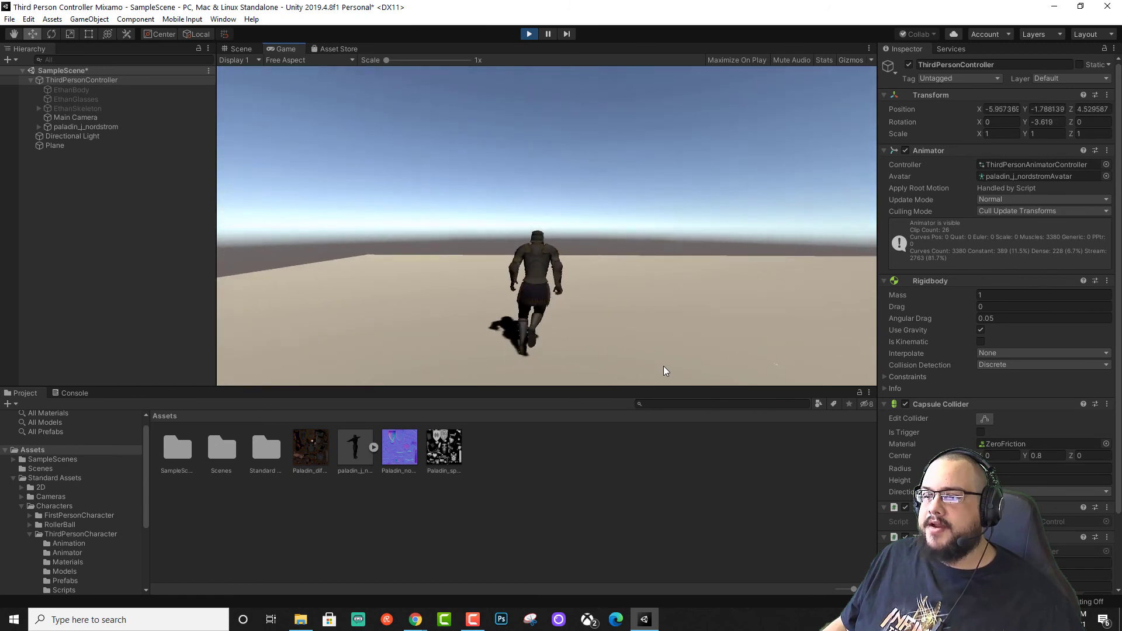